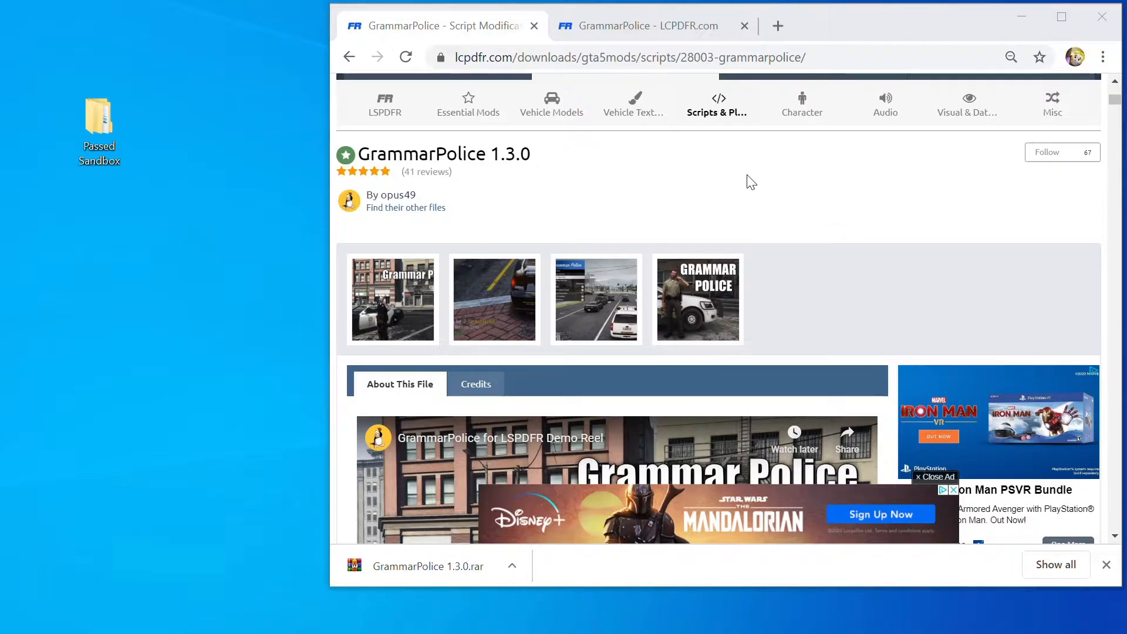
# - Review the GrammarPolice 1.3.0 mod page from its description and features through the Version 1.3.0 release notes
pyautogui.scroll(-7, 680, 193)
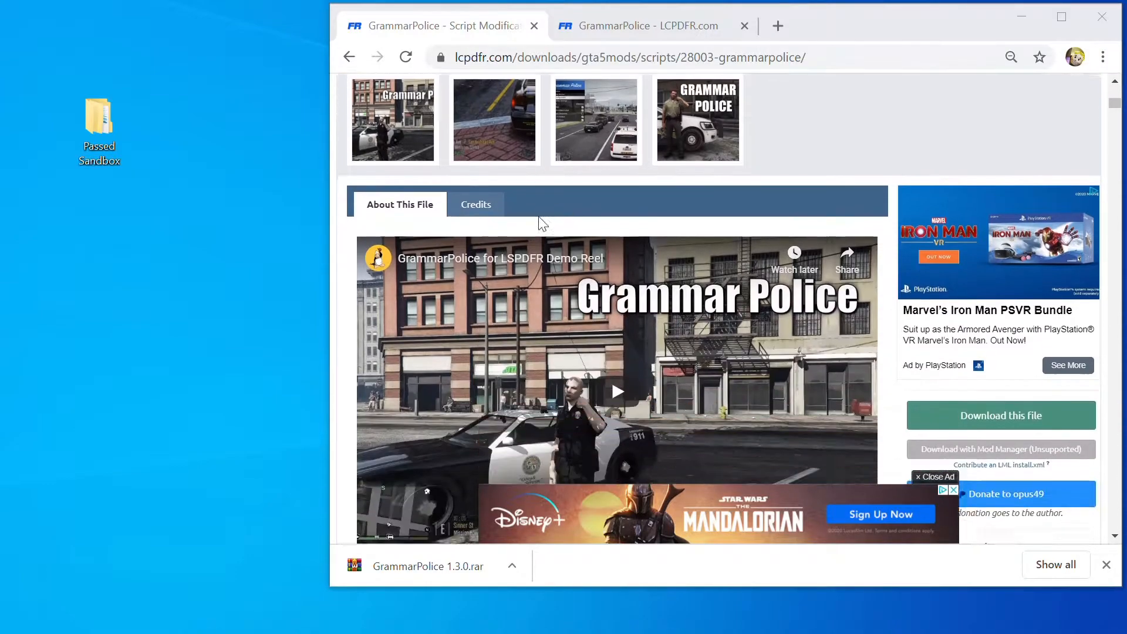
pyautogui.scroll(-5, 444, 406)
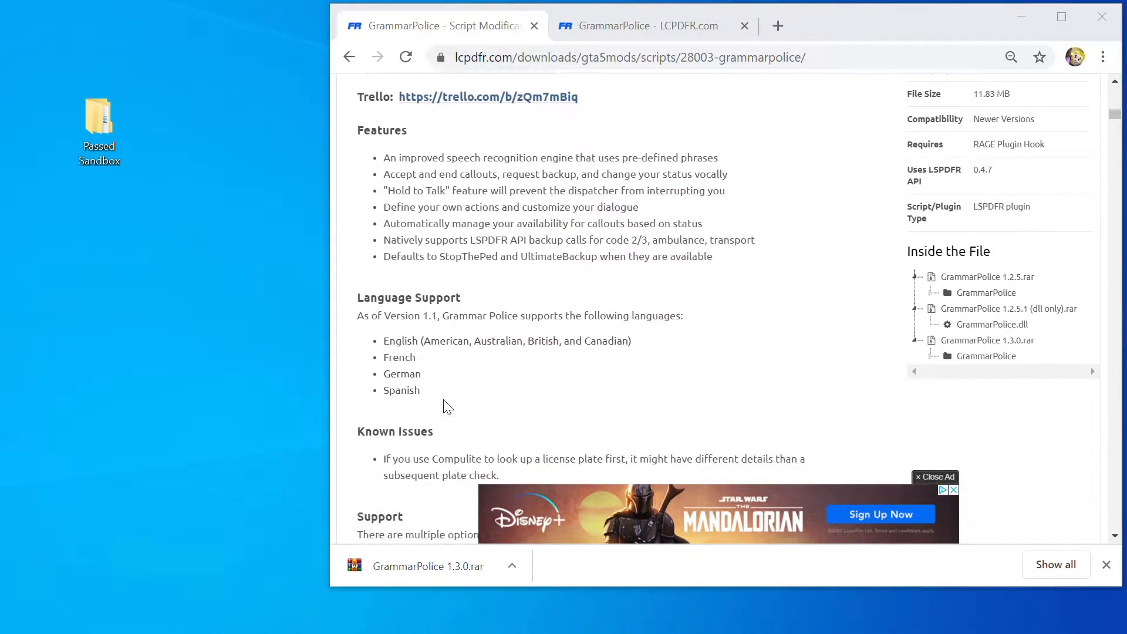
pyautogui.scroll(3, 444, 407)
pyautogui.scroll(-18, 444, 406)
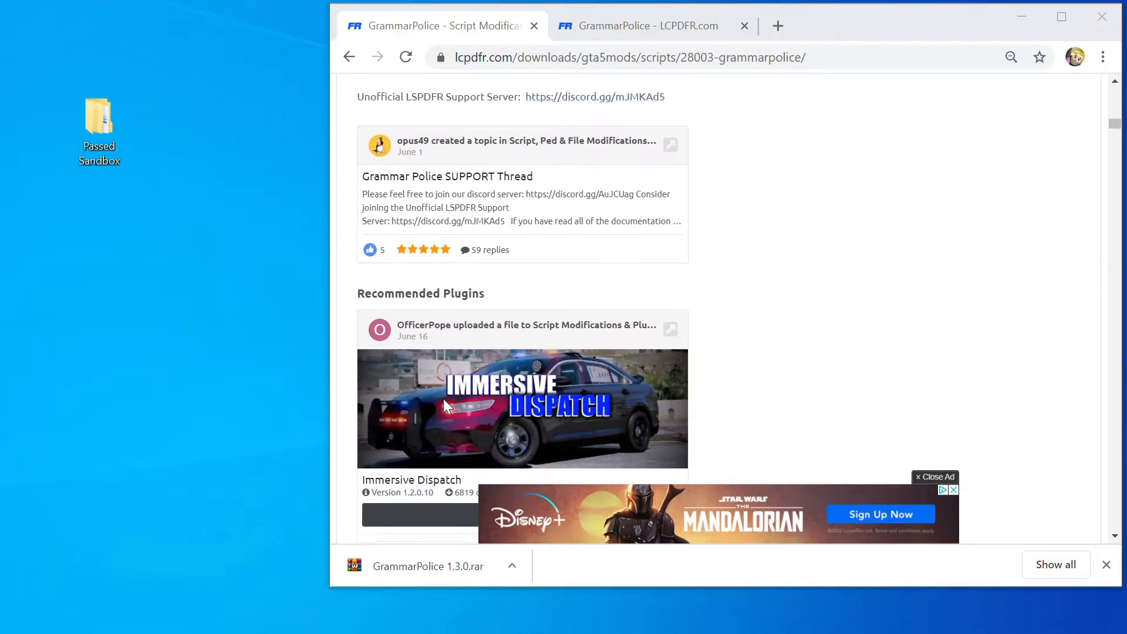
pyautogui.scroll(-8, 445, 406)
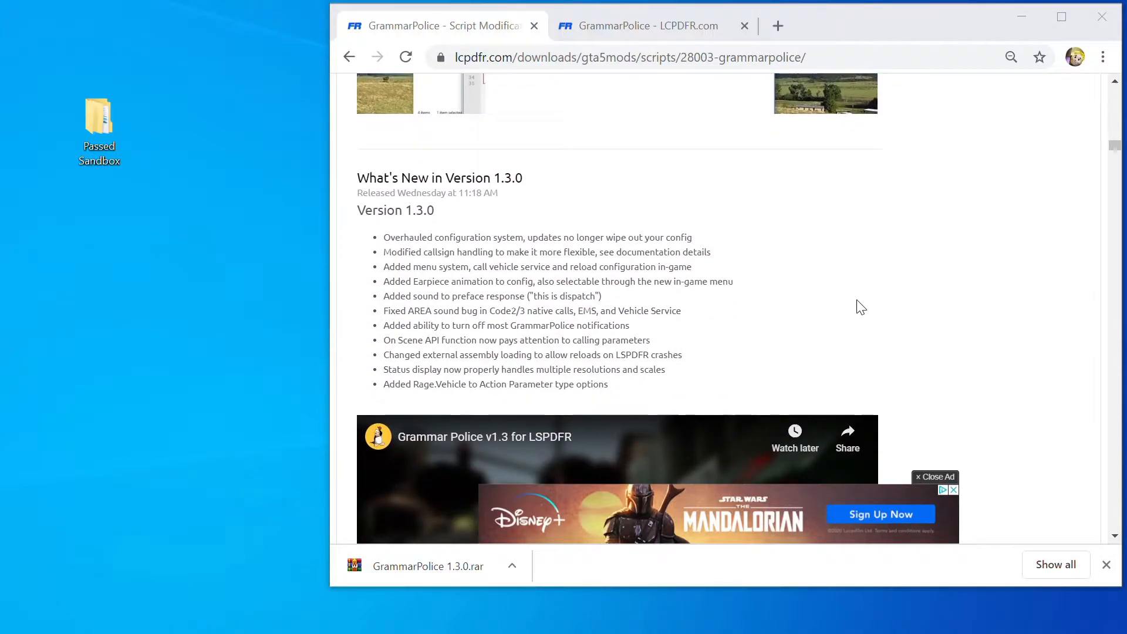
pyautogui.click(936, 471)
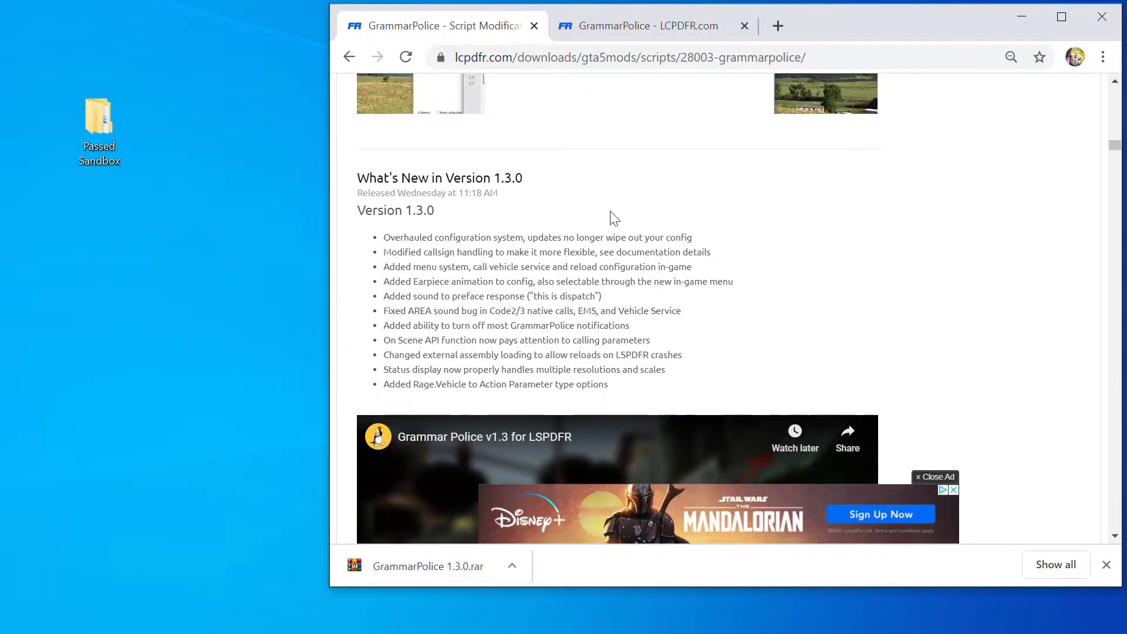
pyautogui.scroll(-2, 611, 216)
pyautogui.scroll(4, 611, 216)
pyautogui.scroll(-2, 569, 269)
pyautogui.scroll(-6, 341, 344)
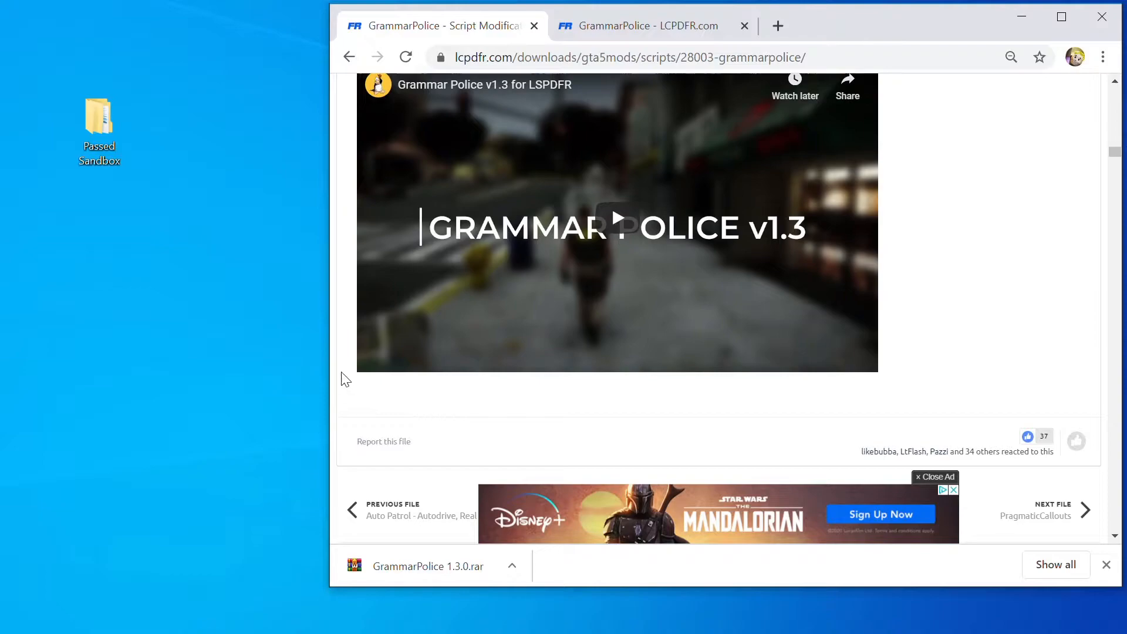
# - Look over the tutorial videos embedded on the mod page and recheck the Version 1.3.0 changes
pyautogui.scroll(5, 351, 368)
pyautogui.scroll(10, 351, 368)
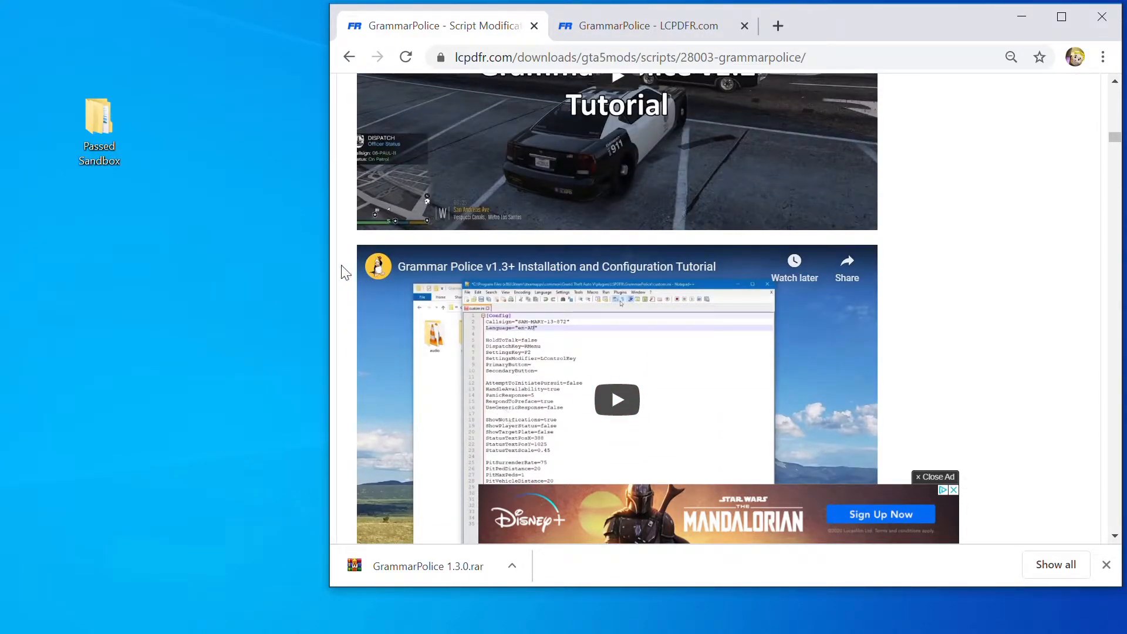
pyautogui.scroll(-2, 346, 274)
pyautogui.scroll(-4, 346, 274)
pyautogui.scroll(6, 346, 275)
pyautogui.scroll(-4, 346, 274)
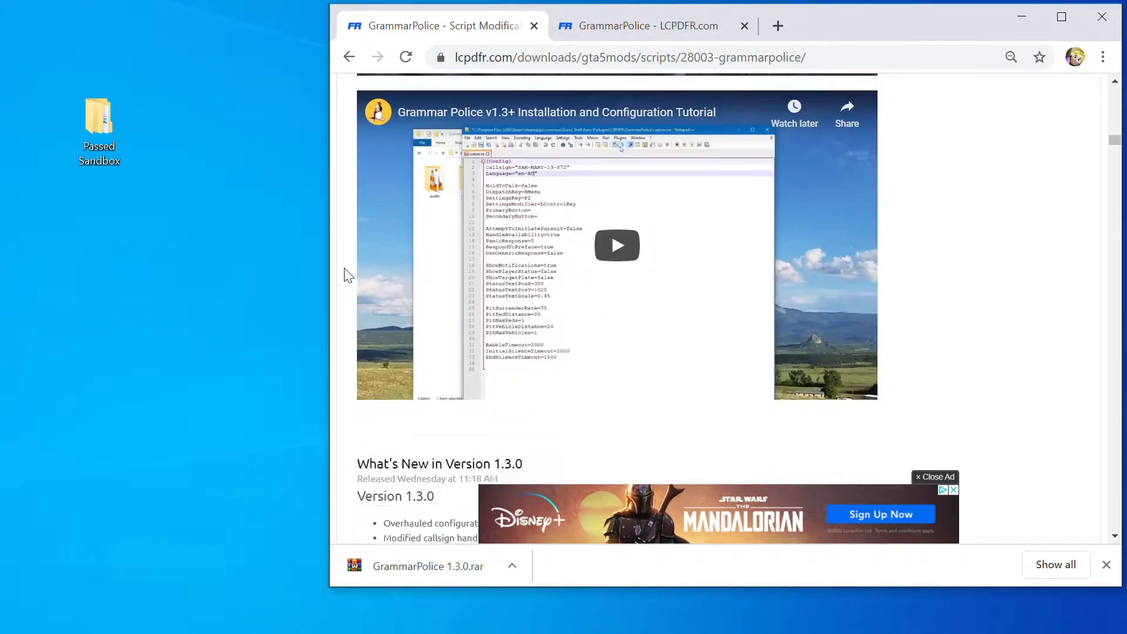
pyautogui.scroll(-4, 347, 274)
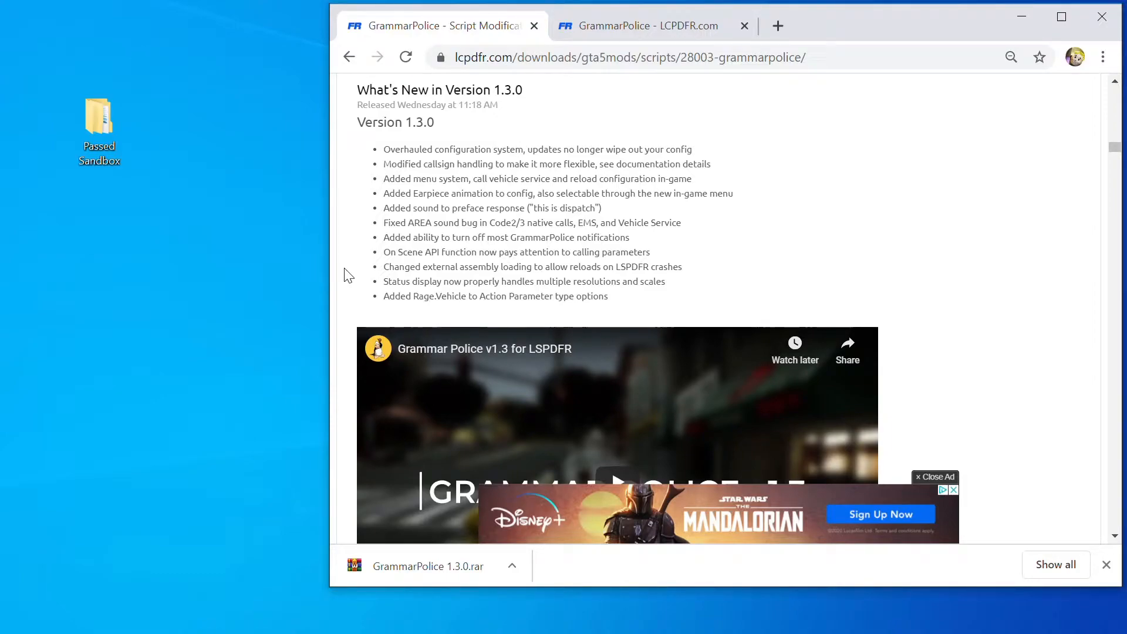
pyautogui.scroll(-4, 347, 274)
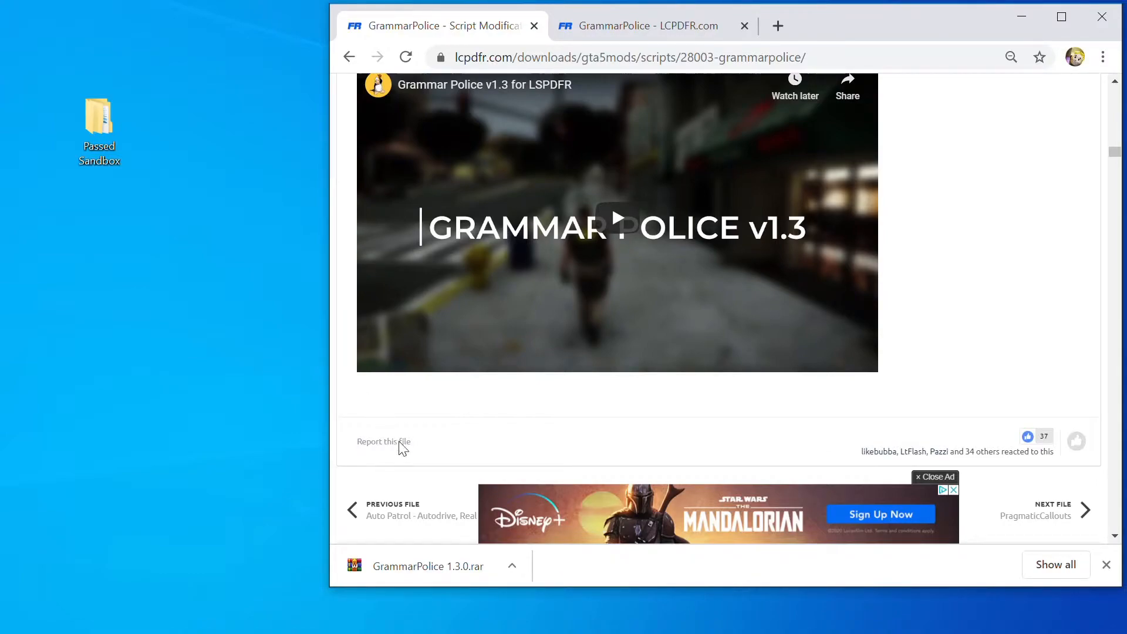
# - Extract the GrammarPolice 1.3.0 archive inside the Passed Sandbox desktop folder and open the extracted GrammarPolice folder
pyautogui.doubleClick(99, 125)
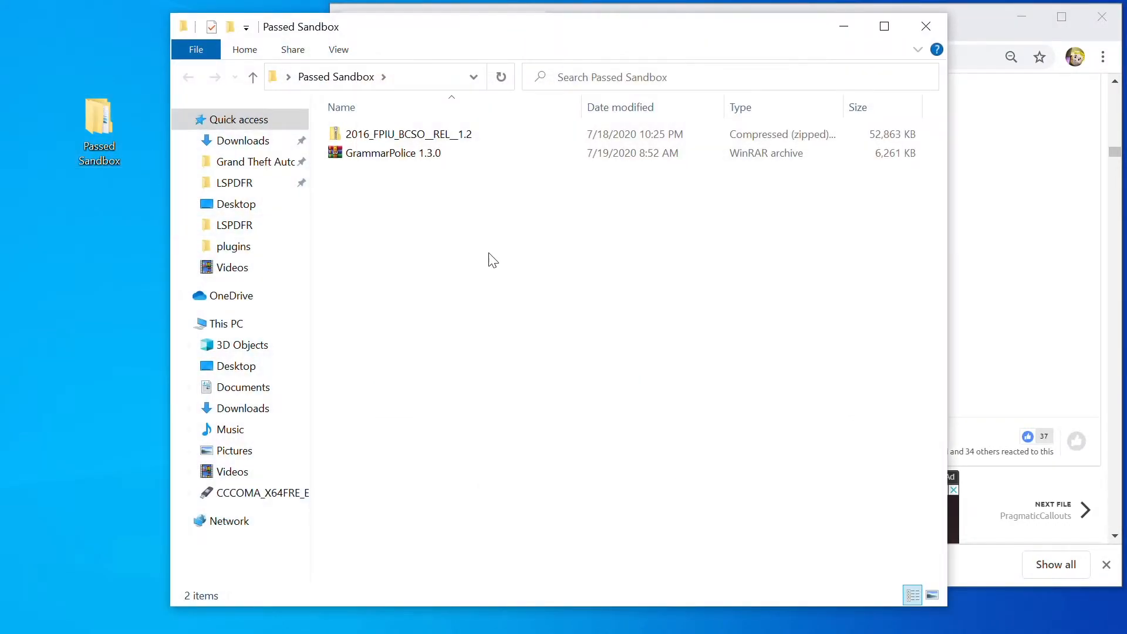
pyautogui.rightClick(403, 154)
pyautogui.click(463, 223)
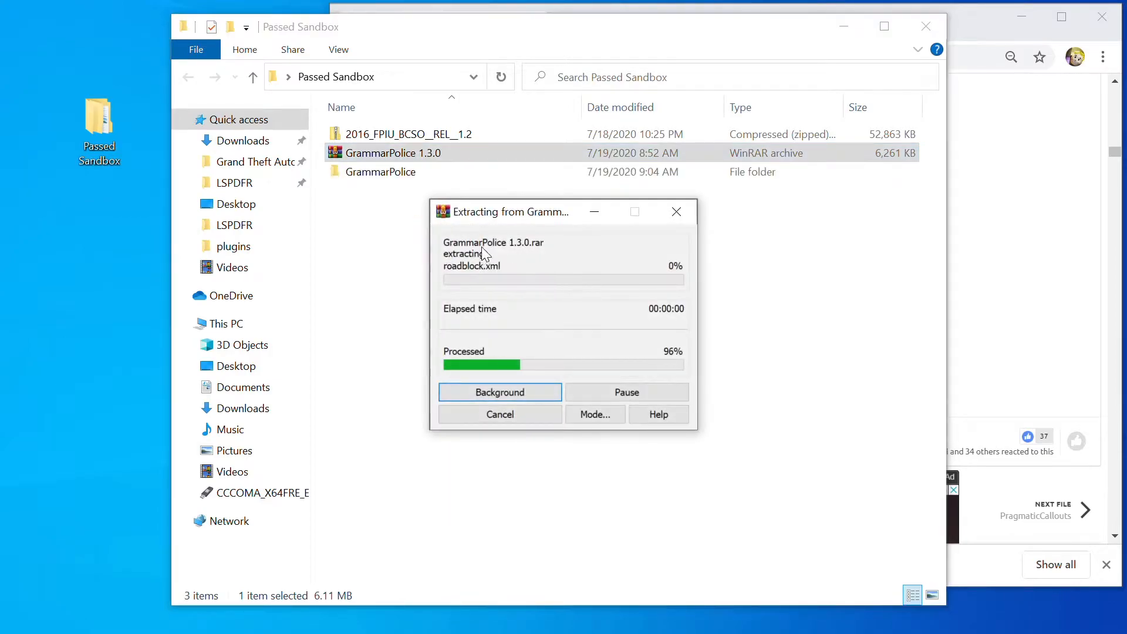
pyautogui.click(389, 176)
pyautogui.doubleClick(389, 180)
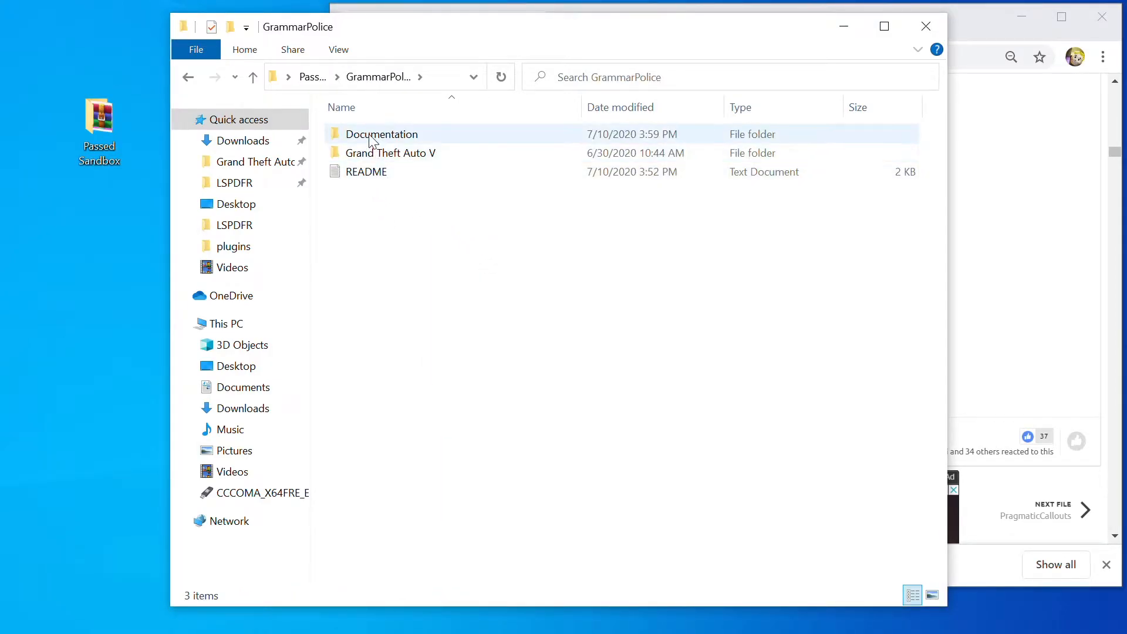
# - Read the README for the prerequisites and installation instructions, and close it
pyautogui.doubleClick(369, 173)
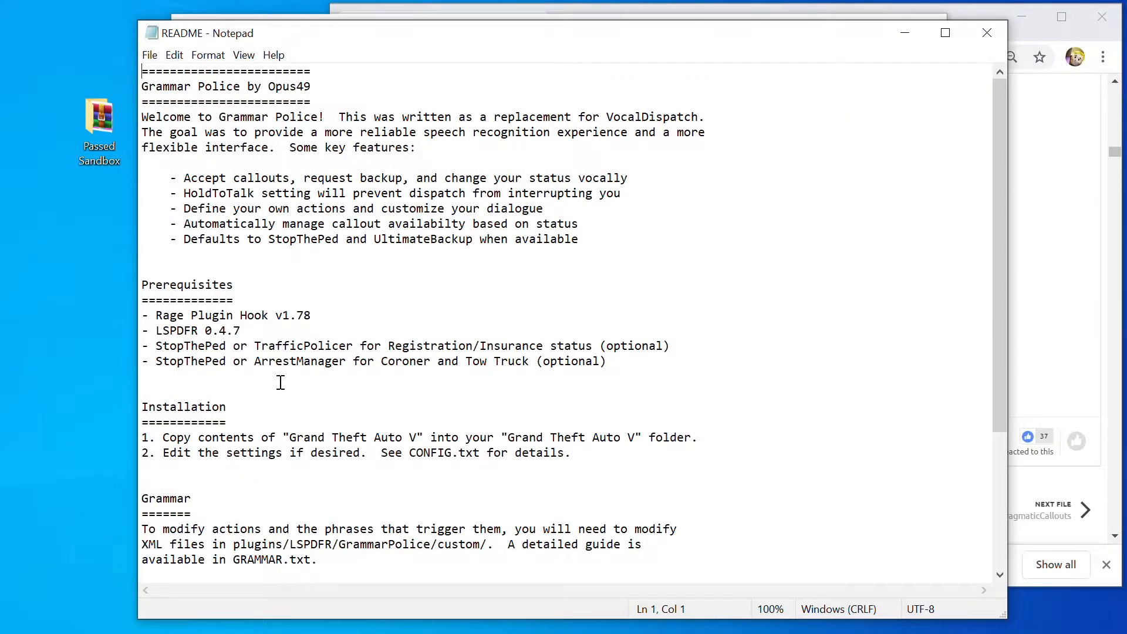
pyautogui.scroll(-2, 286, 398)
pyautogui.scroll(-1, 286, 399)
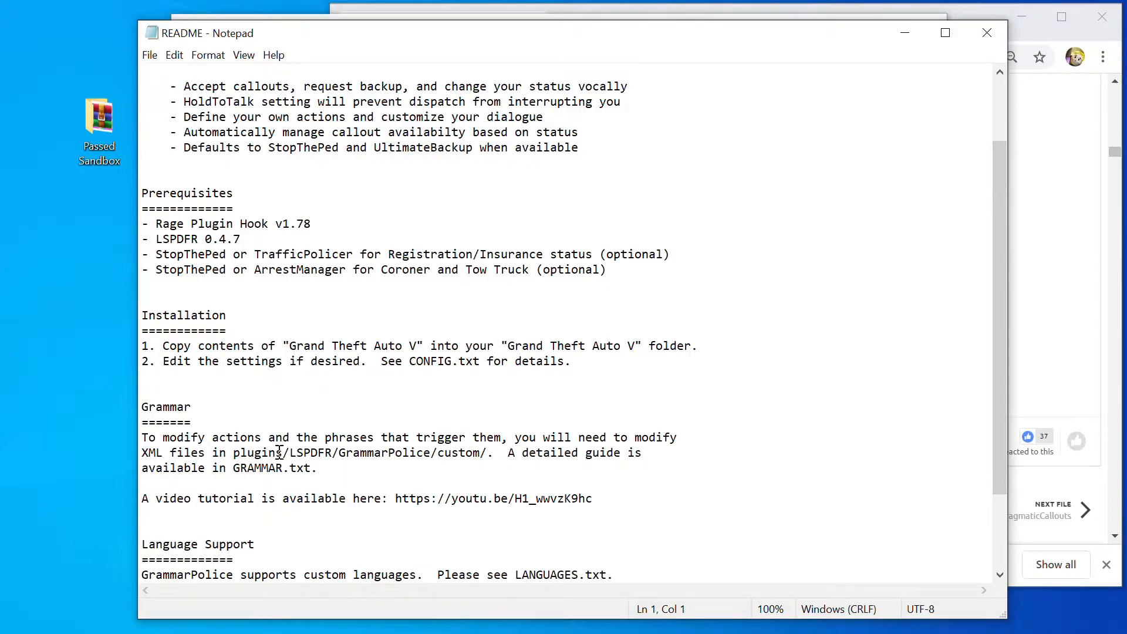
pyautogui.scroll(-2, 516, 493)
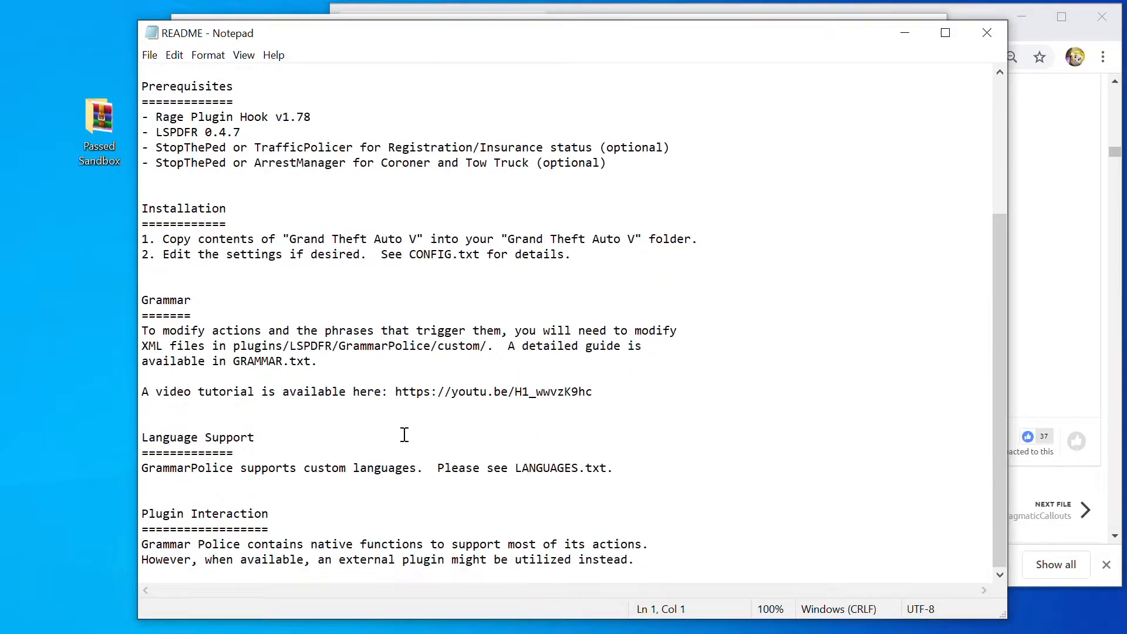
pyautogui.scroll(4, 246, 352)
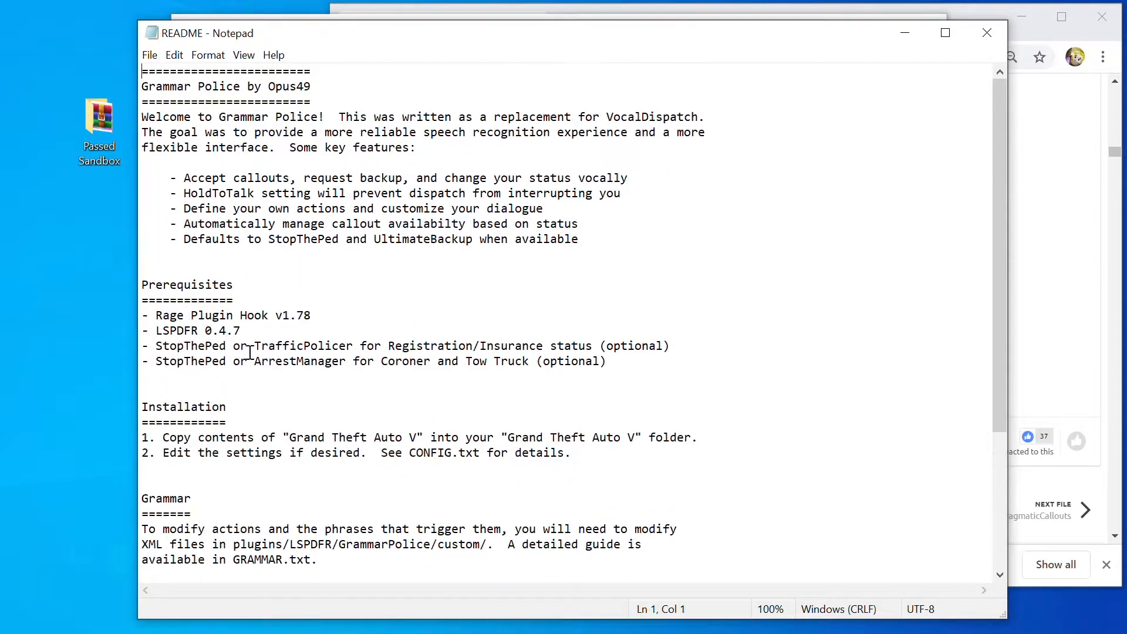
pyautogui.click(989, 34)
# - Read through the CONFIG document in the Documentation folder, covering the callsign, language, dispatch key and PIT settings, and close it
pyautogui.doubleClick(371, 136)
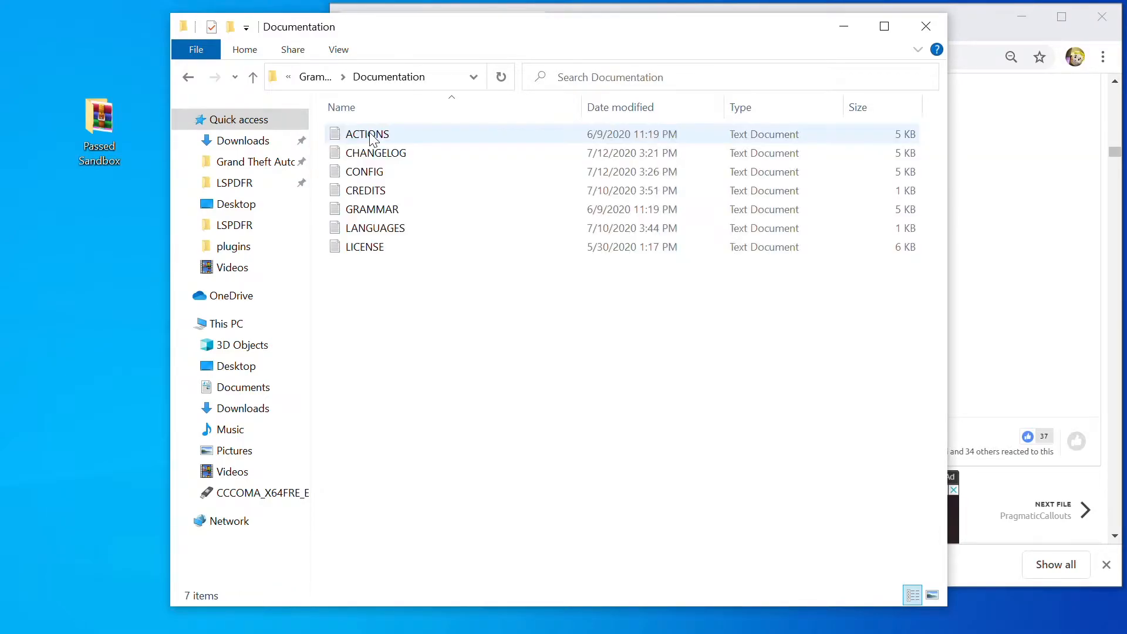
pyautogui.doubleClick(379, 170)
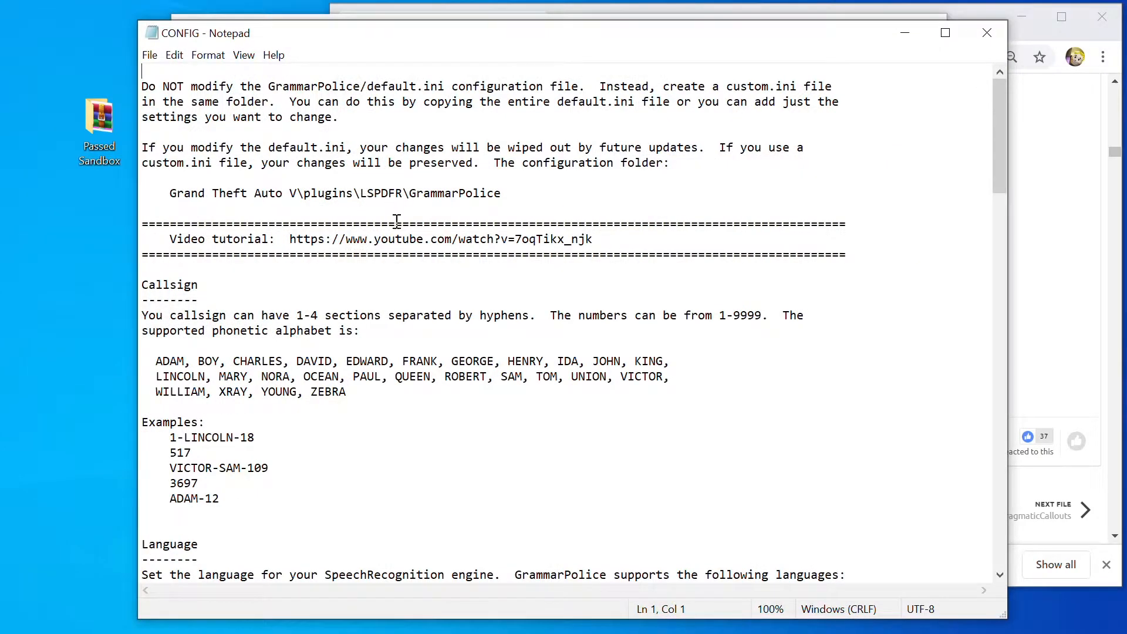
pyautogui.scroll(-2, 400, 254)
pyautogui.scroll(-13, 401, 254)
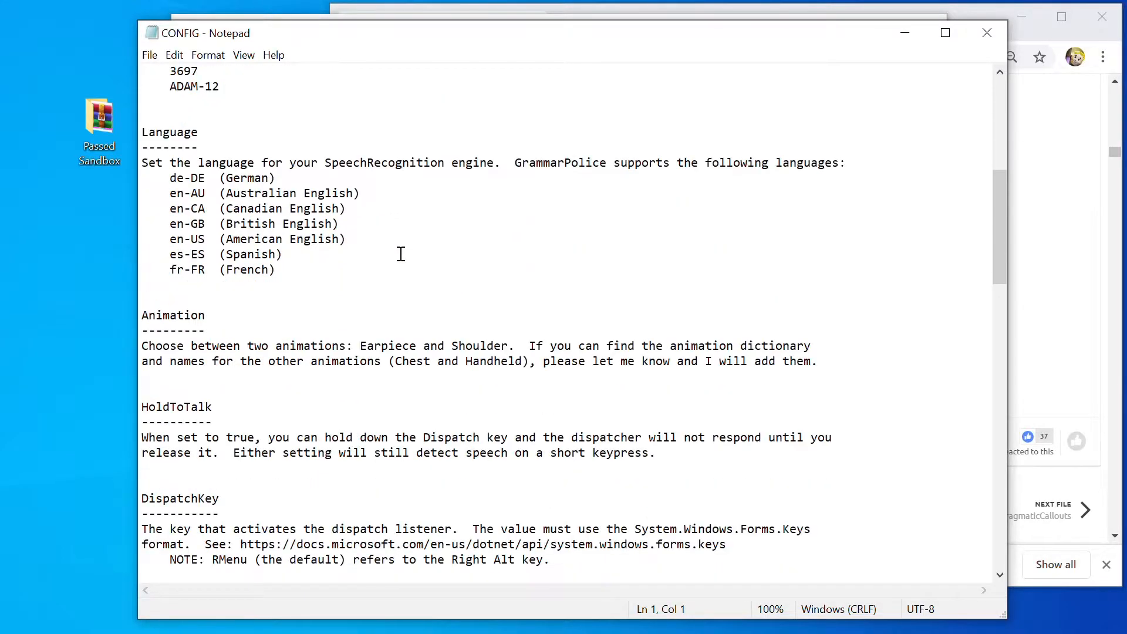
pyautogui.scroll(-16, 401, 253)
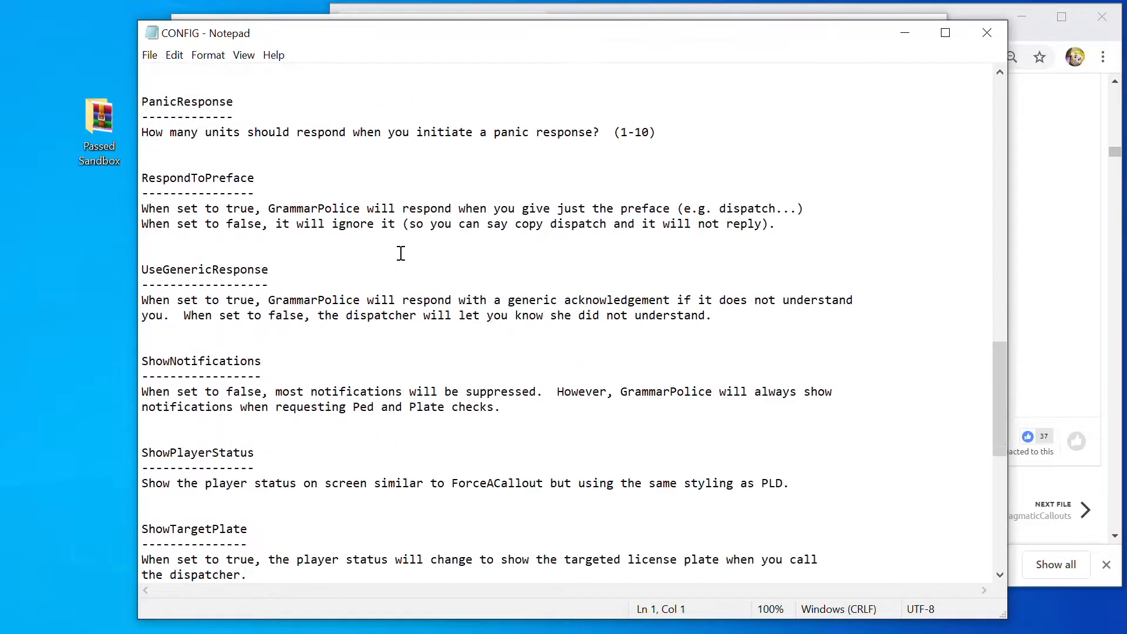
pyautogui.scroll(-6, 400, 254)
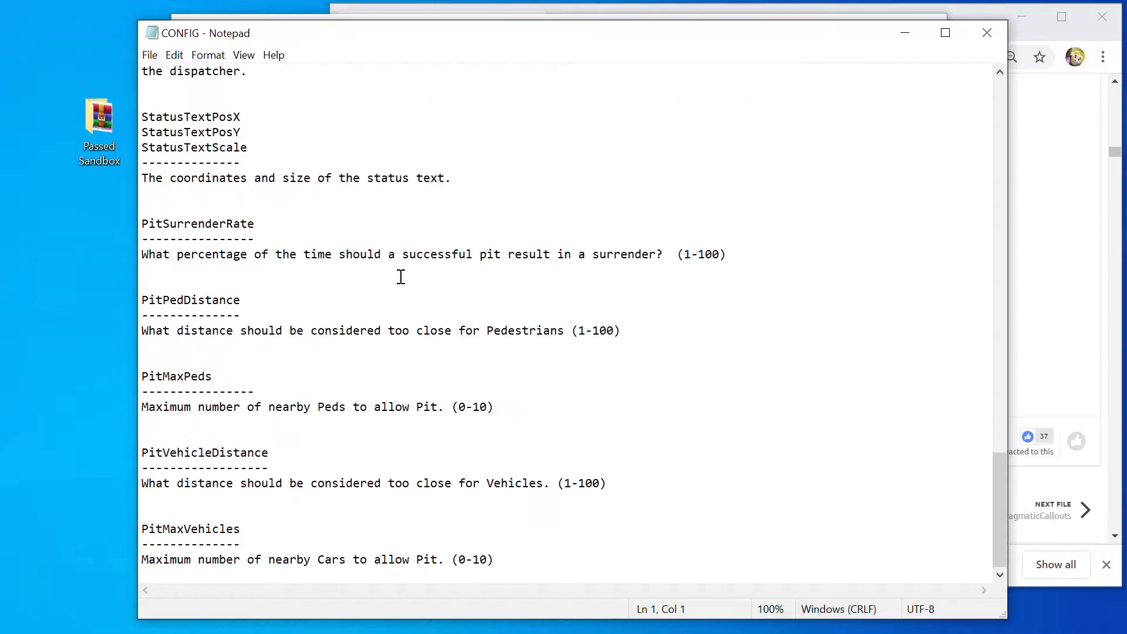
pyautogui.scroll(20, 401, 277)
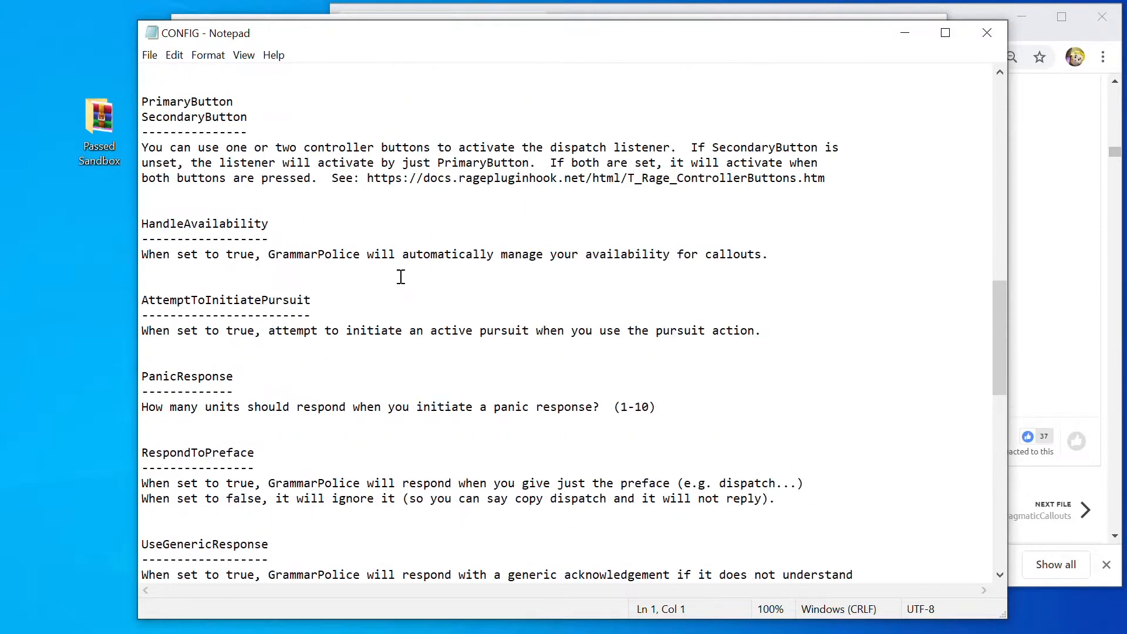
pyautogui.scroll(10, 401, 277)
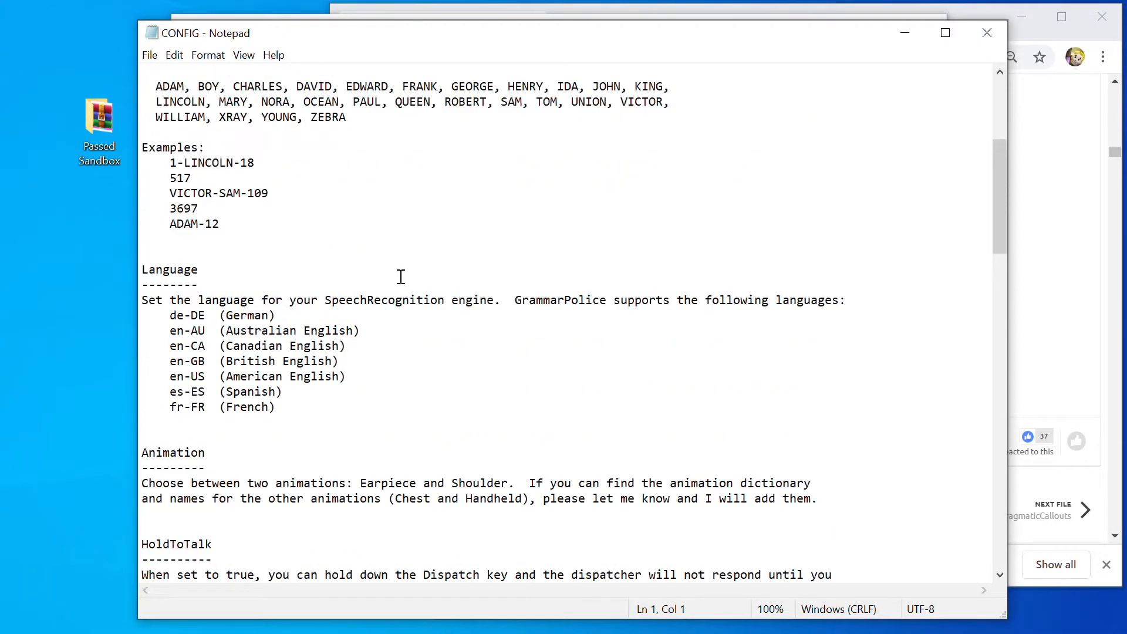
pyautogui.scroll(2, 401, 277)
pyautogui.scroll(1, 400, 277)
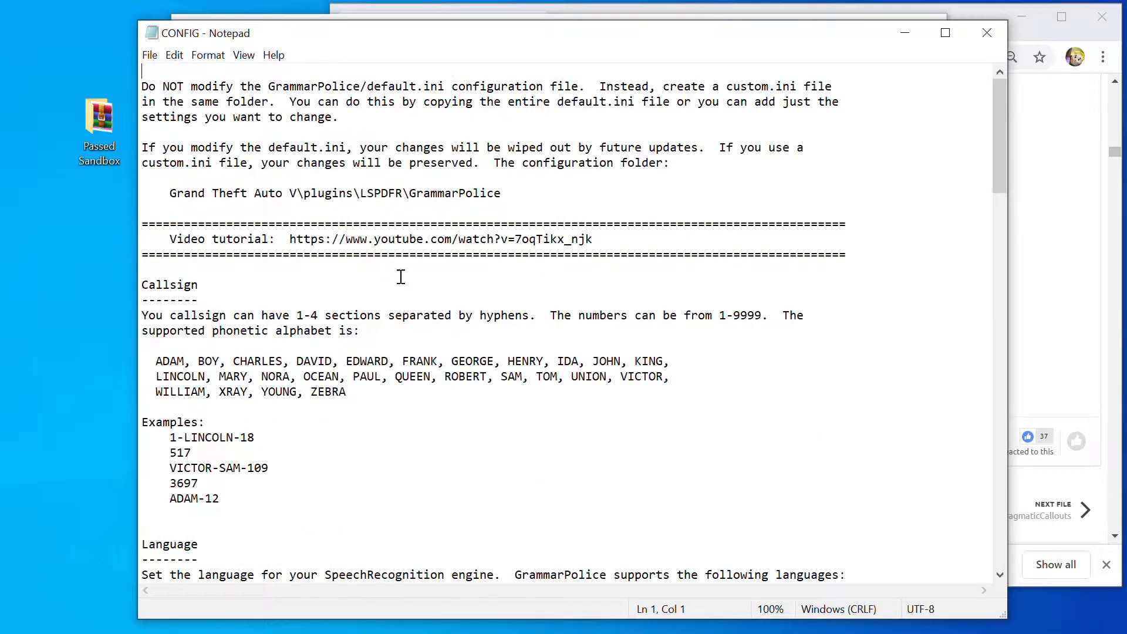
pyautogui.scroll(-8, 401, 277)
pyautogui.scroll(-12, 401, 276)
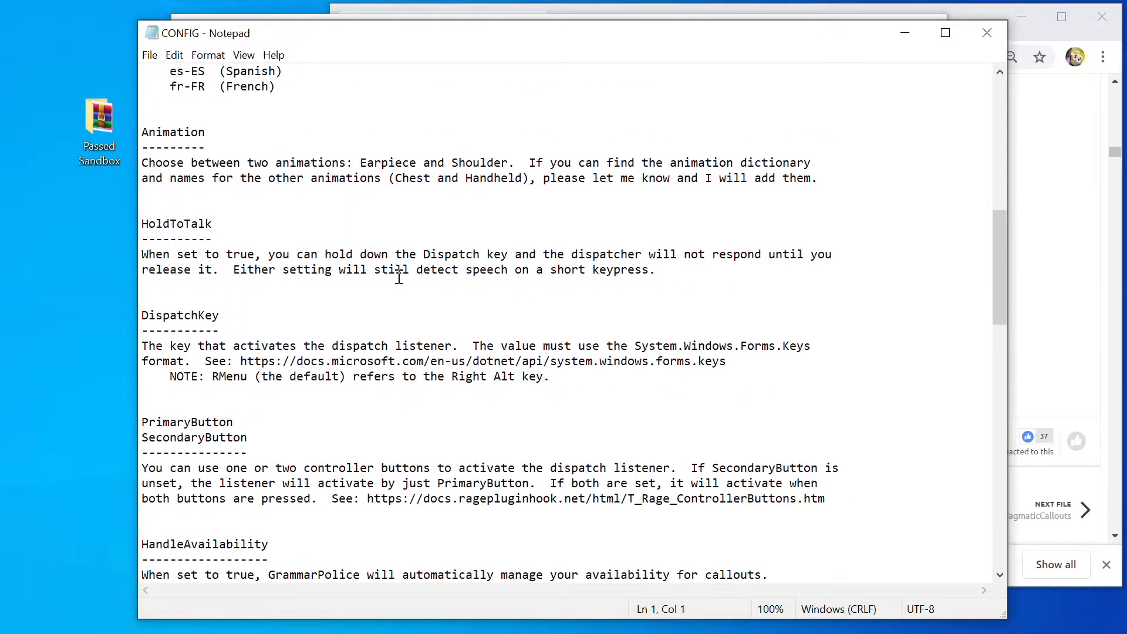
pyautogui.click(978, 38)
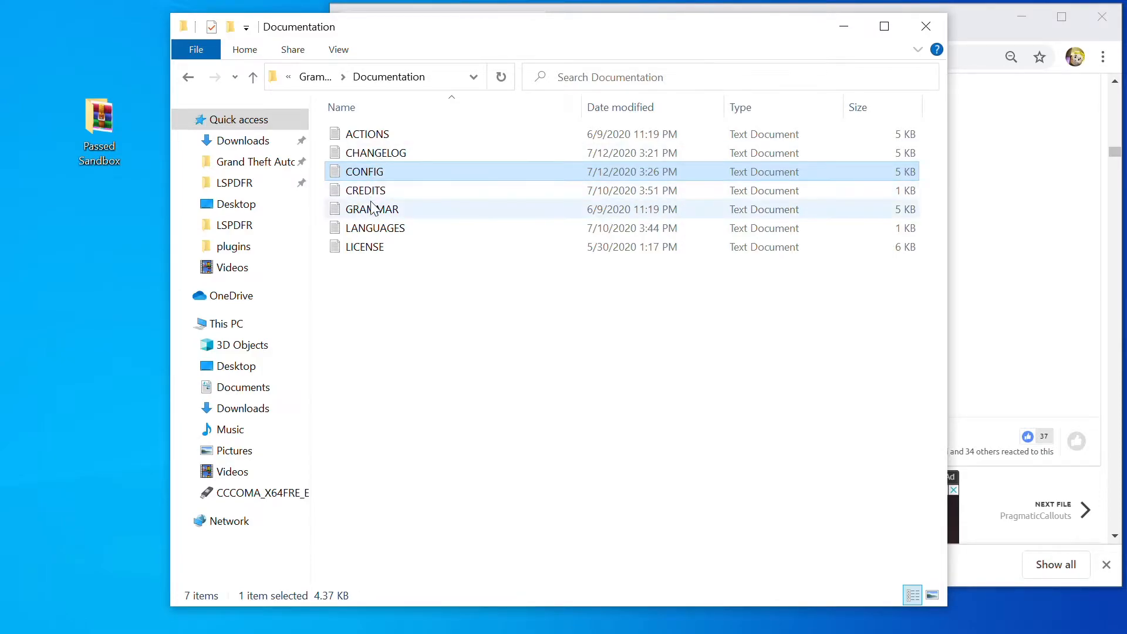
# - Reopen the CONFIG document at its HoldToTalk and DispatchKey sections and move its window out of the way of the folder
pyautogui.doubleClick(366, 173)
pyautogui.scroll(-12, 359, 253)
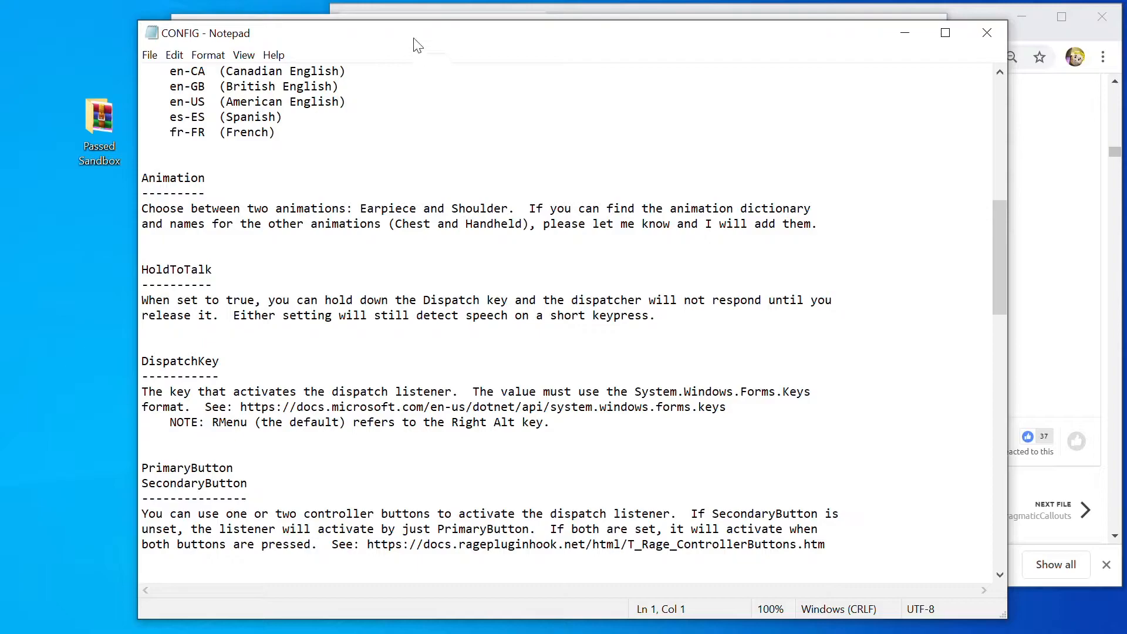
pyautogui.moveTo(144, 22); pyautogui.dragTo(381, 227)
pyautogui.moveTo(653, 249); pyautogui.dragTo(558, 631)
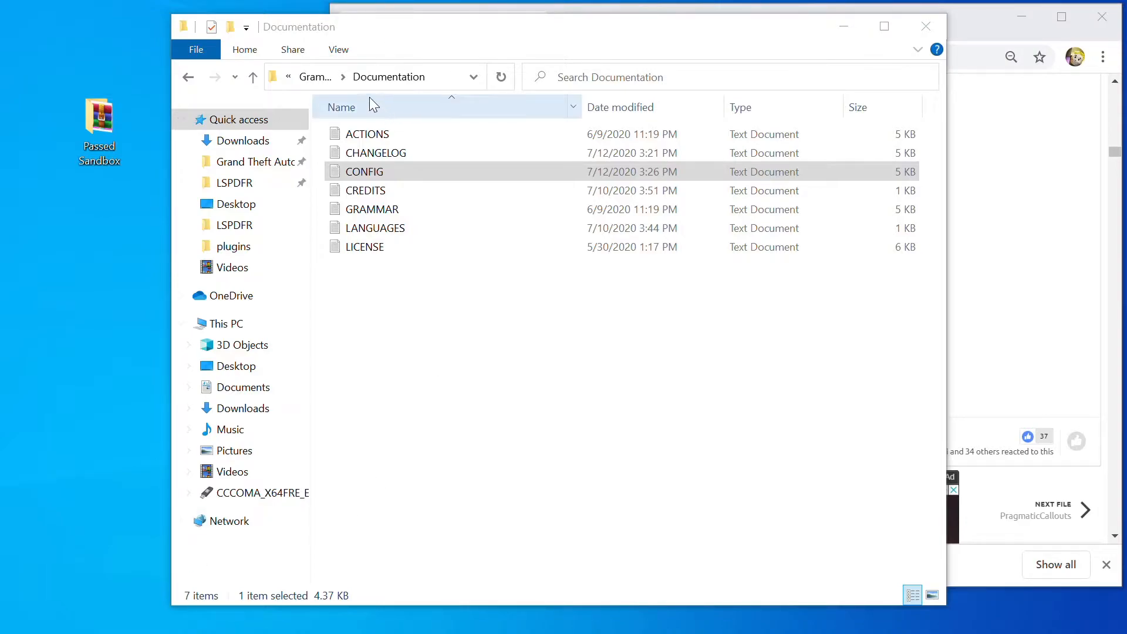
# - Read through the ACTIONS document in the Documentation folder, covering the default actions GrammarPolice supports, and close it
pyautogui.doubleClick(400, 135)
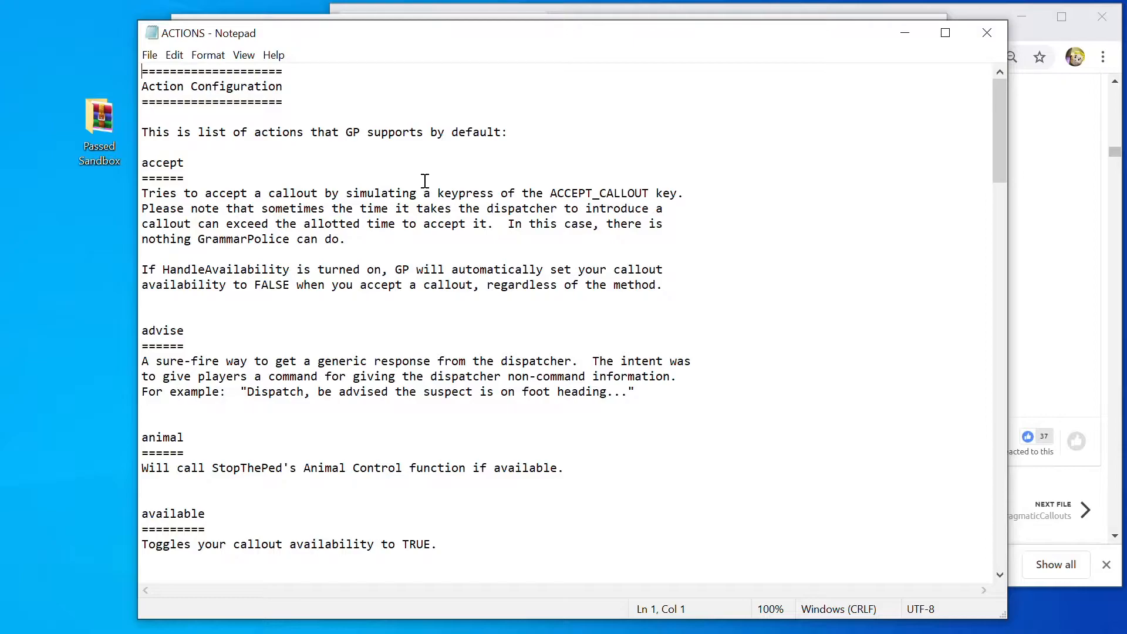
pyautogui.scroll(-6, 422, 200)
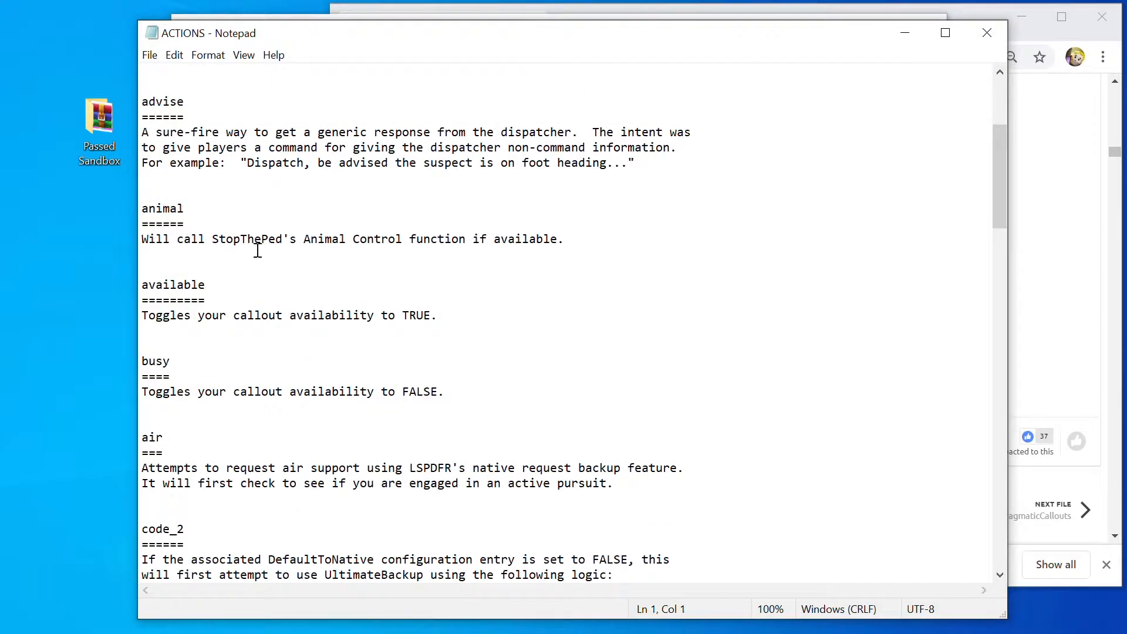
pyautogui.scroll(-13, 230, 258)
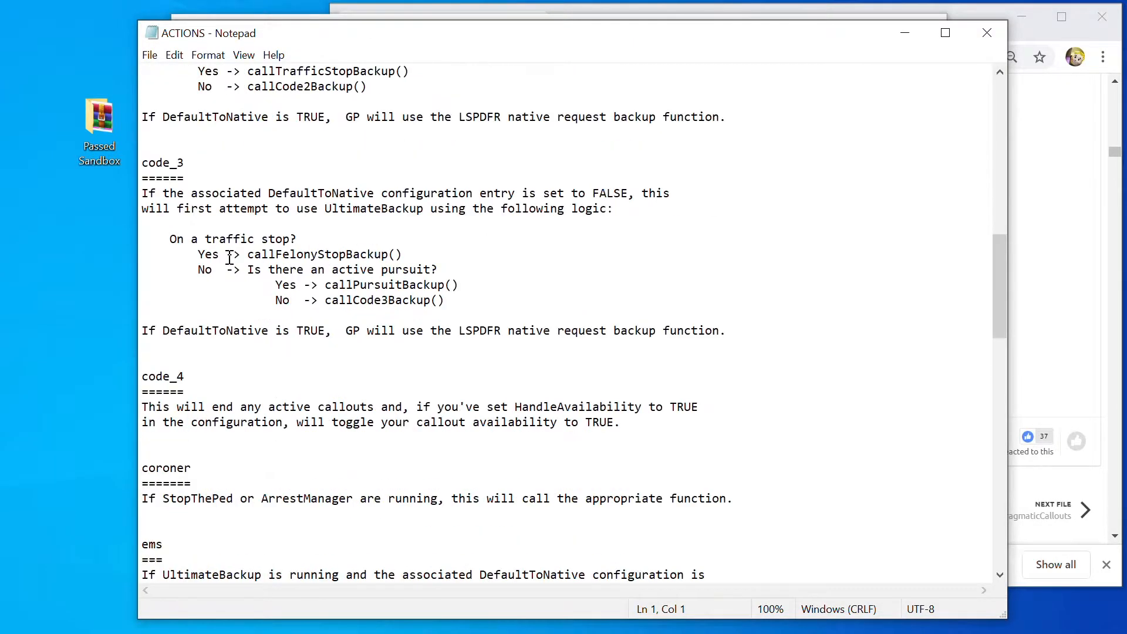
pyautogui.scroll(-15, 240, 251)
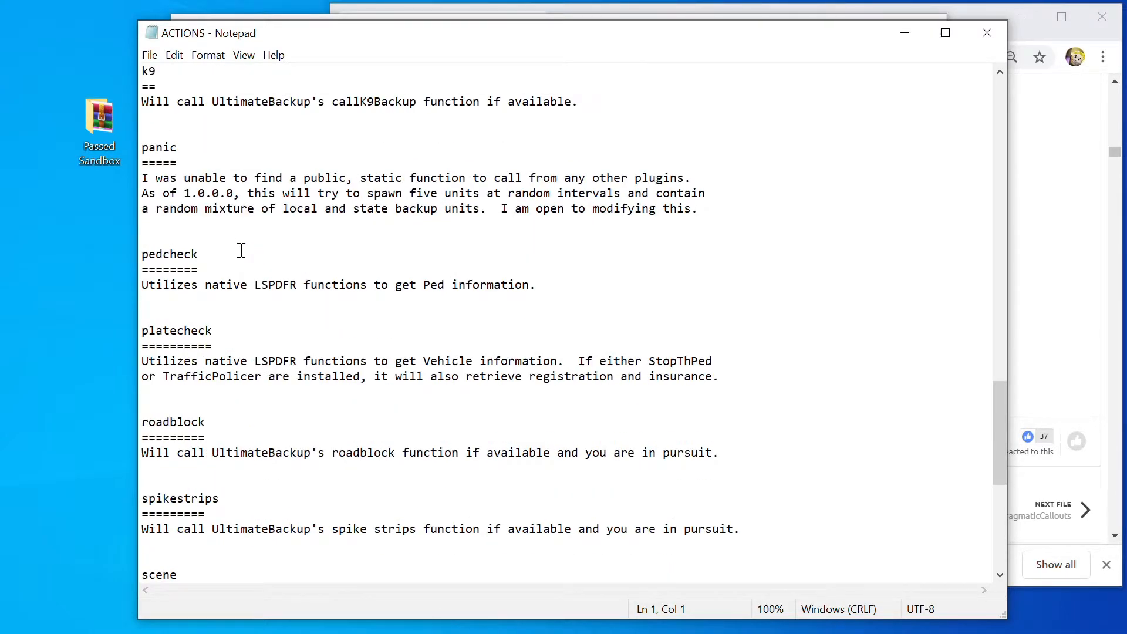
pyautogui.scroll(-9, 241, 251)
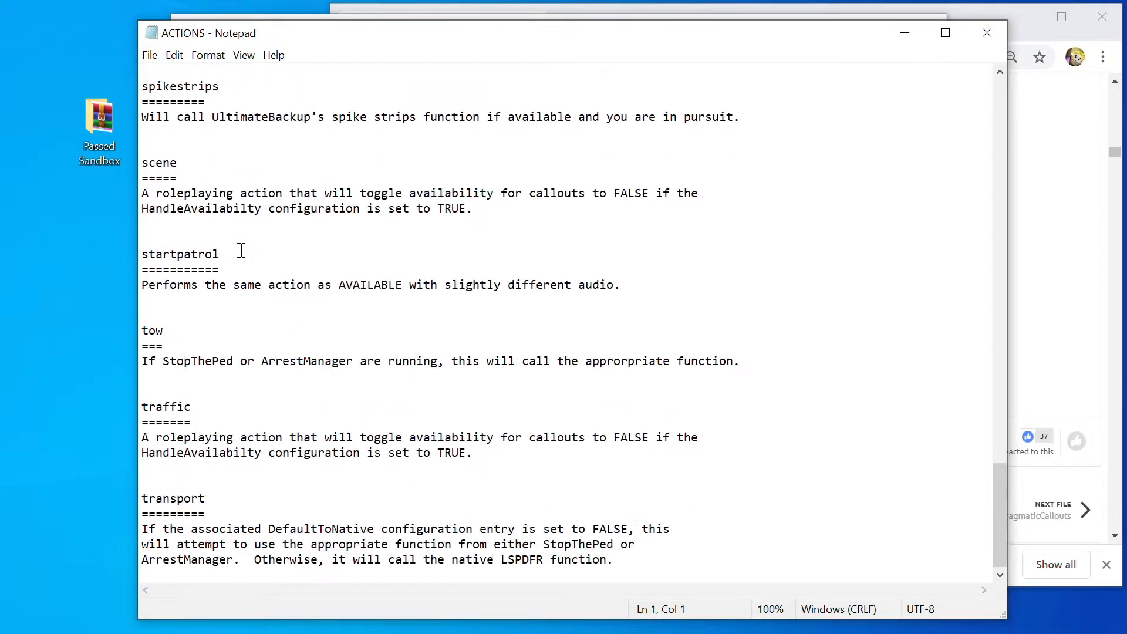
pyautogui.scroll(17, 241, 251)
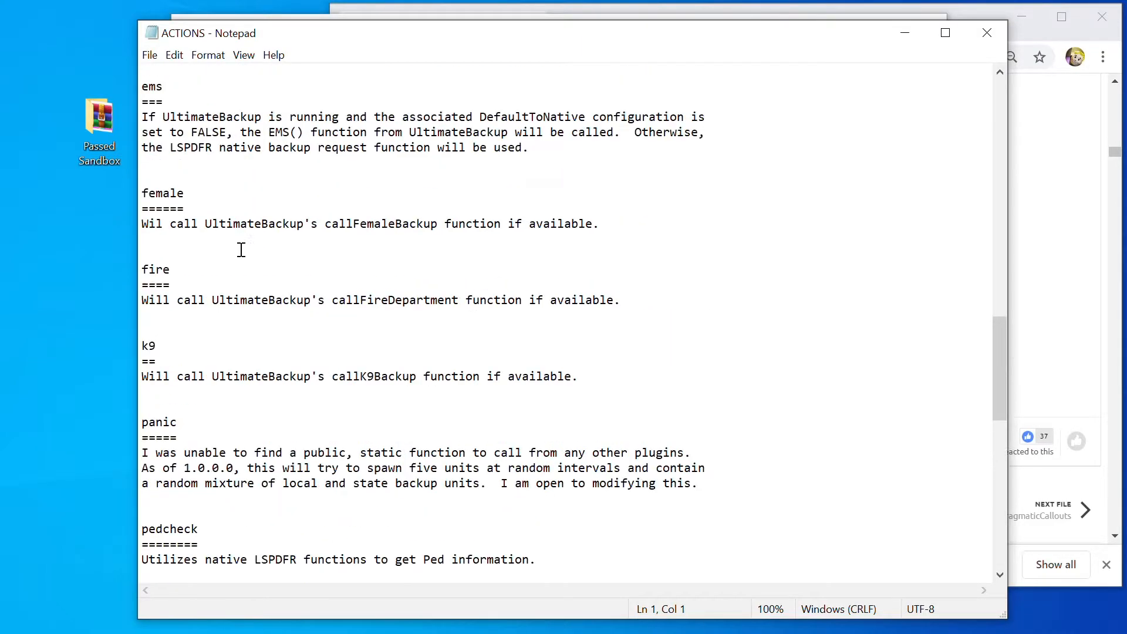
pyautogui.scroll(8, 240, 251)
pyautogui.scroll(16, 241, 251)
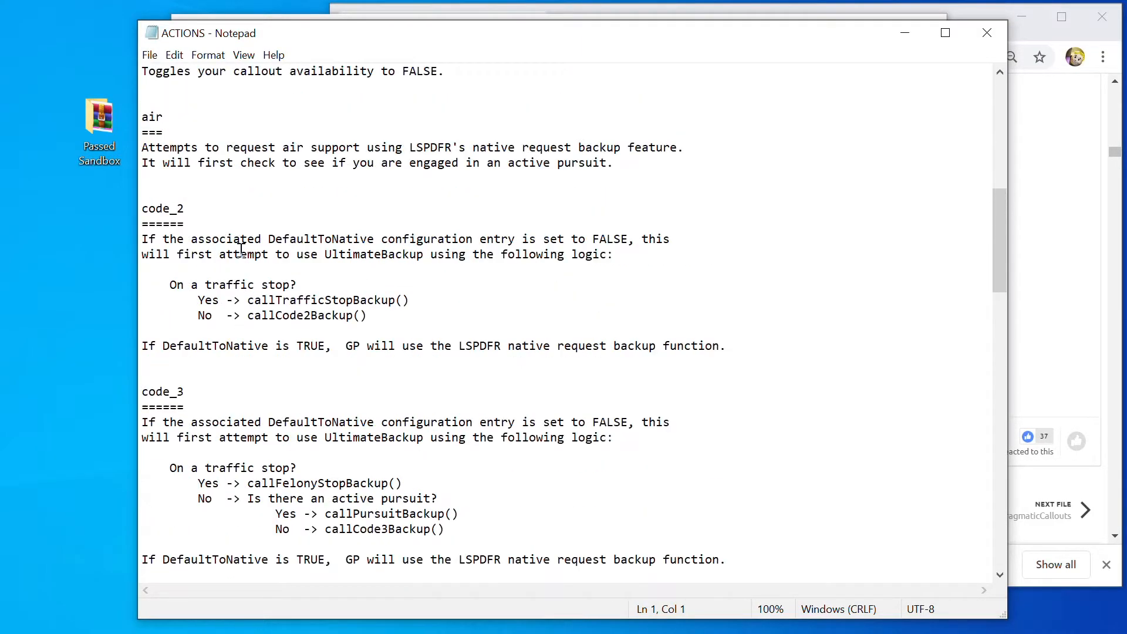
pyautogui.scroll(1, 243, 247)
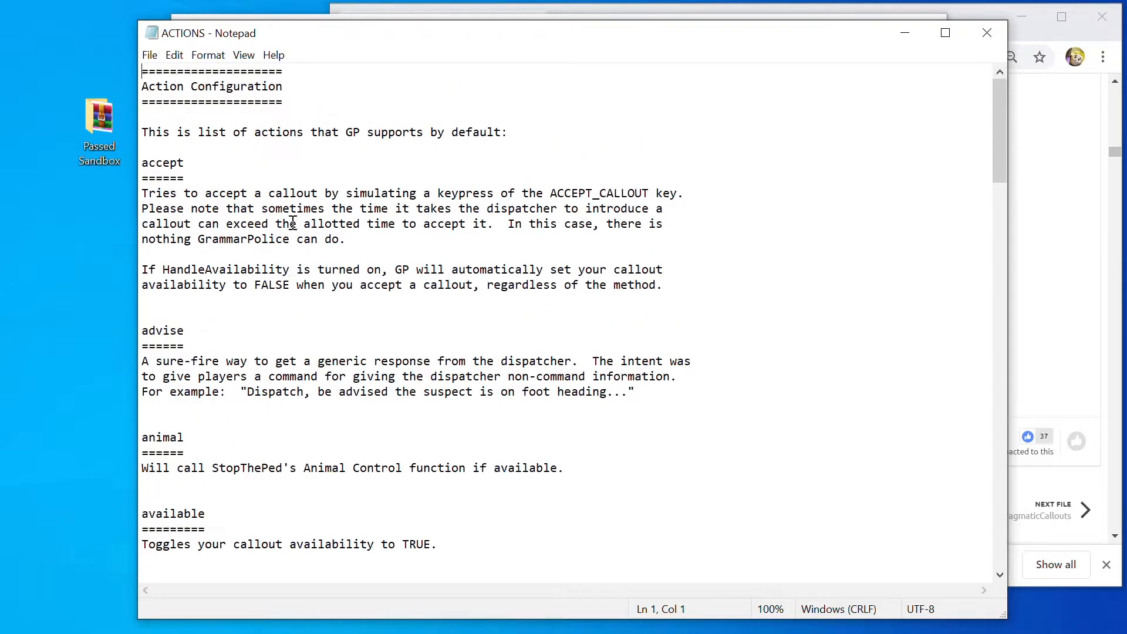
pyautogui.click(986, 33)
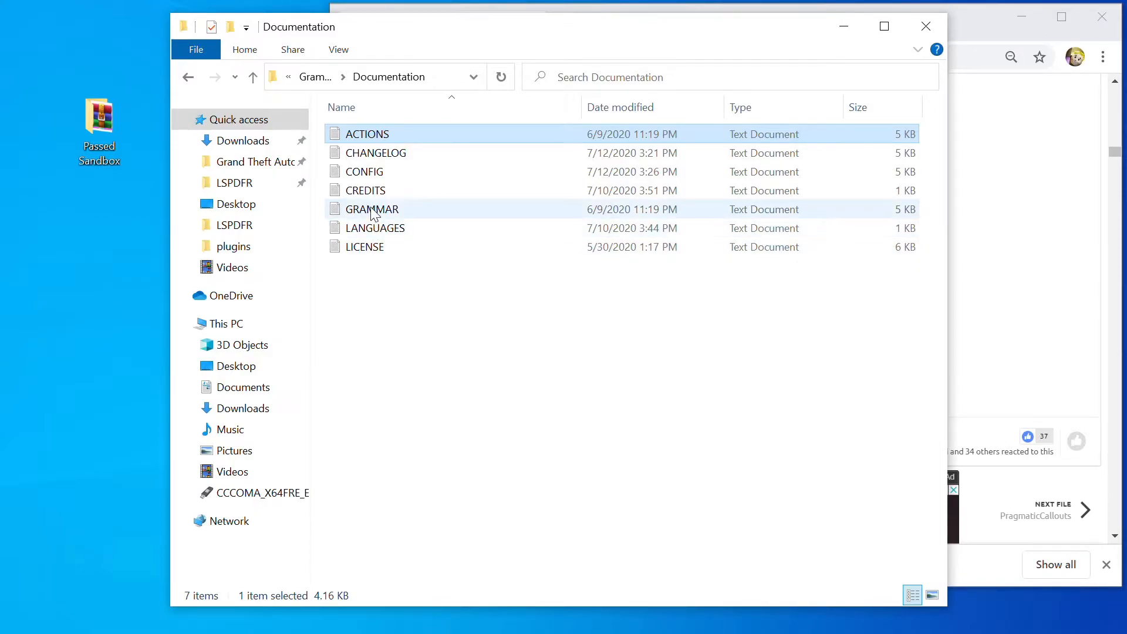
# - Go back to the GrammarPolice folder and check the contents of its Grand Theft Auto V folder
pyautogui.press('BackSpace')
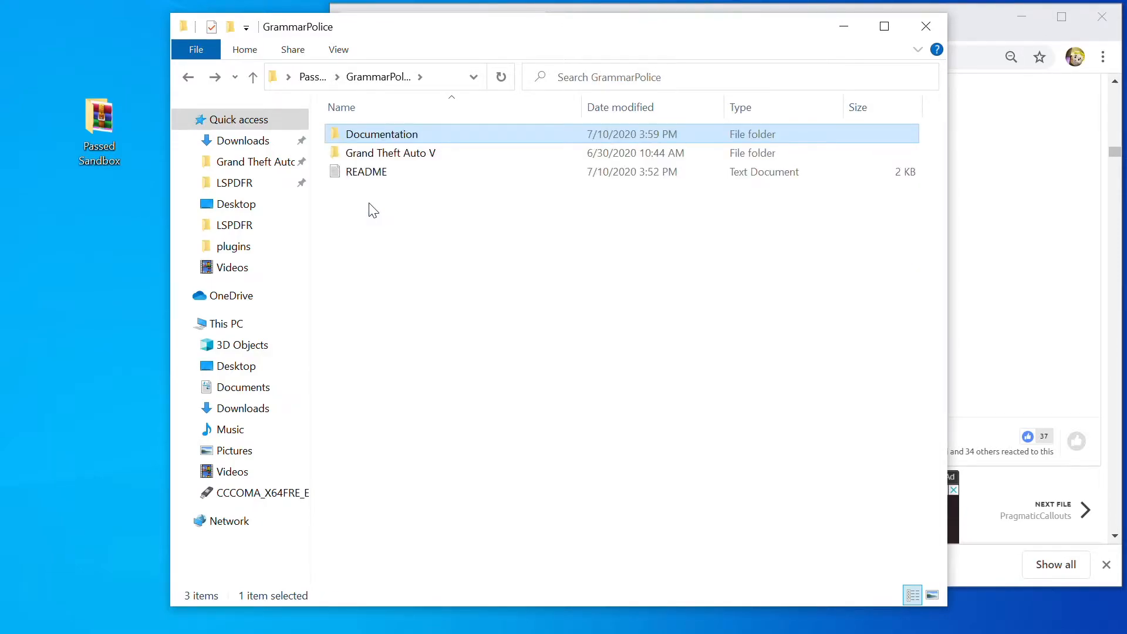
pyautogui.click(361, 157)
pyautogui.doubleClick(360, 158)
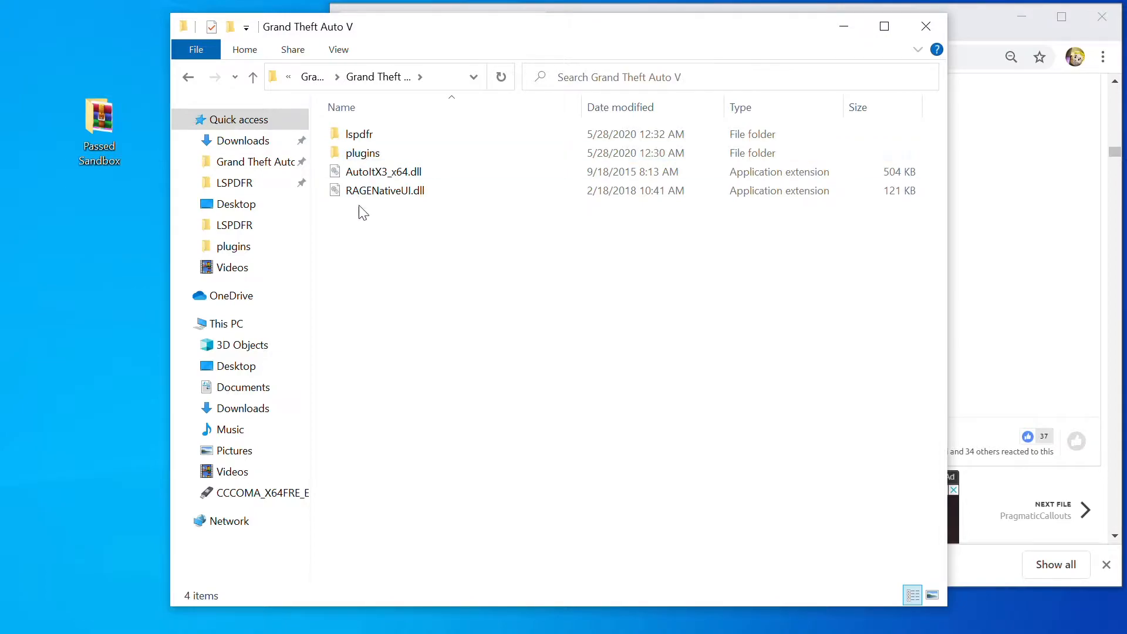
pyautogui.press('BackSpace')
# - Open the pinned Grand Theft Auto V game folder in a separate window beside GrammarPolice, and open the extracted Grand Theft Auto V folder
pyautogui.moveTo(609, 35); pyautogui.dragTo(472, 35)
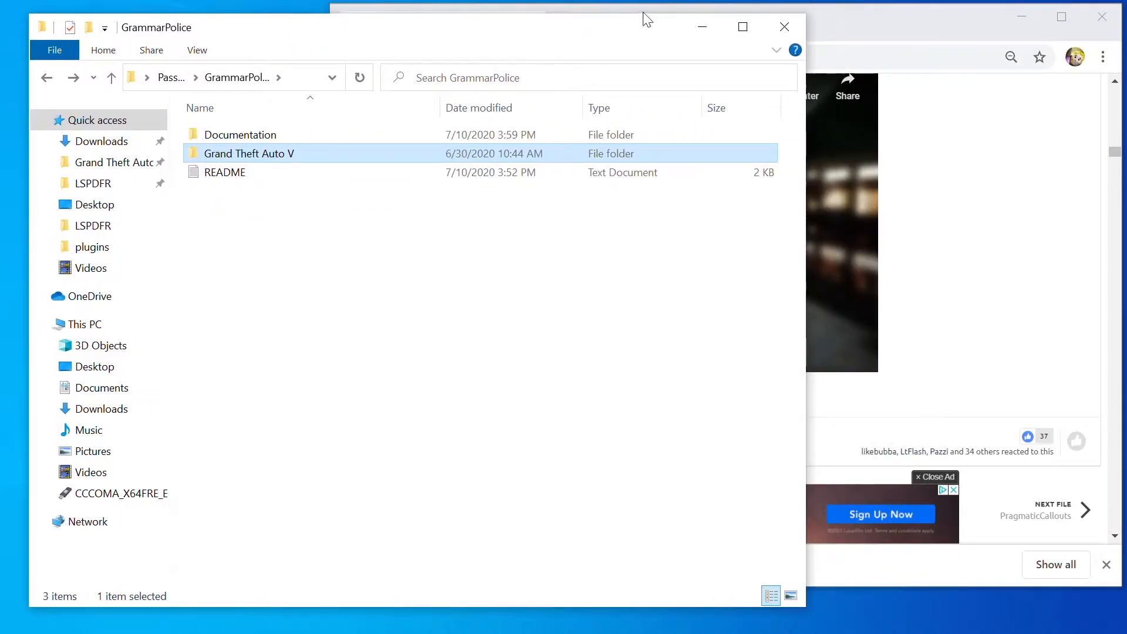
pyautogui.rightClick(80, 163)
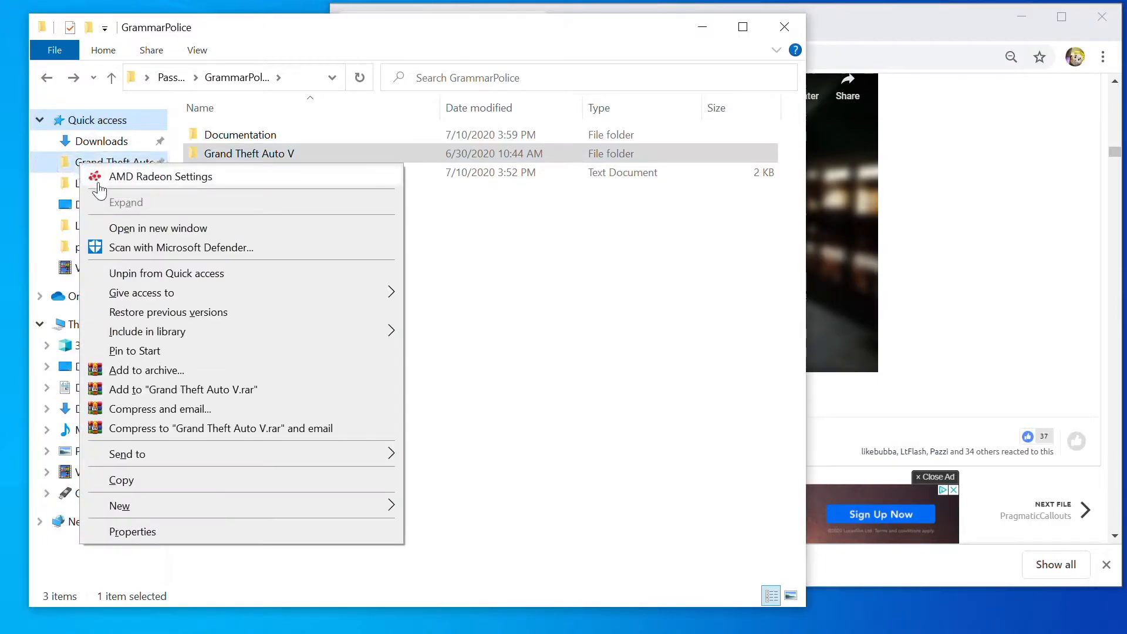
pyautogui.click(141, 229)
pyautogui.moveTo(267, 59); pyautogui.dragTo(550, 25)
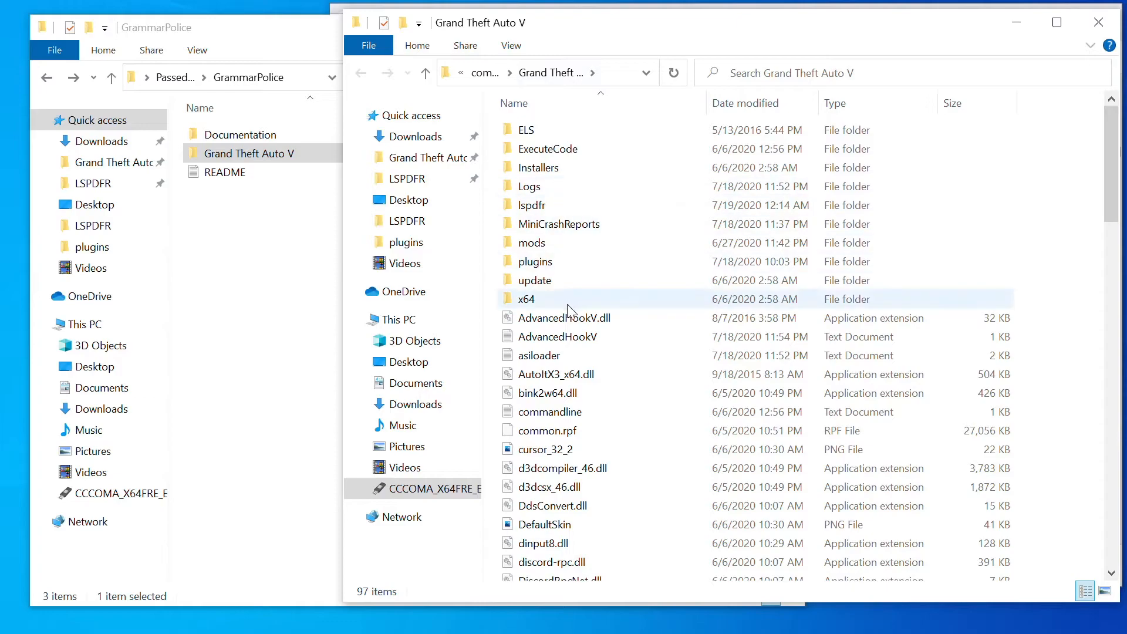
pyautogui.scroll(-2, 568, 314)
pyautogui.doubleClick(205, 153)
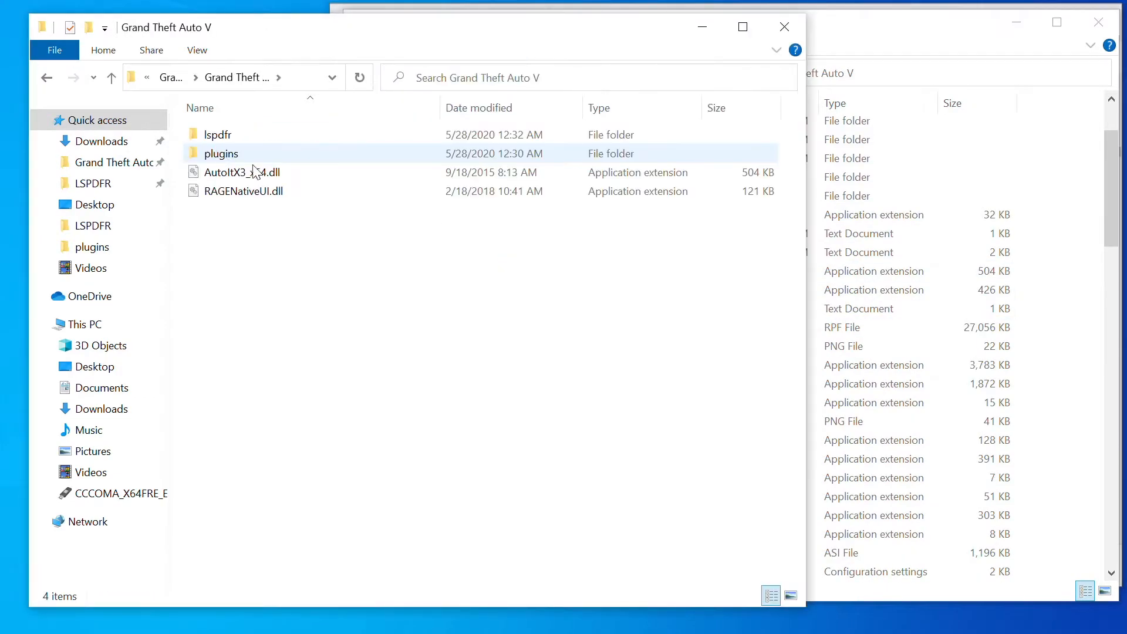
# - In the game directory, open the LSPDFR folder inside plugins to look at the installed plugin files
pyautogui.click(920, 36)
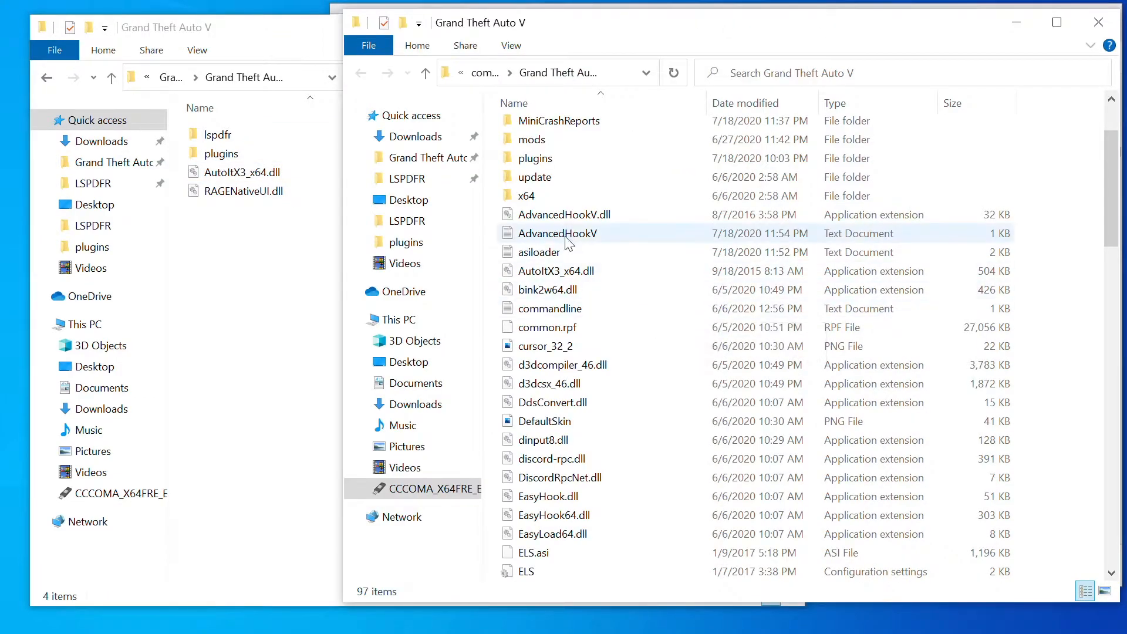
pyautogui.scroll(2, 542, 223)
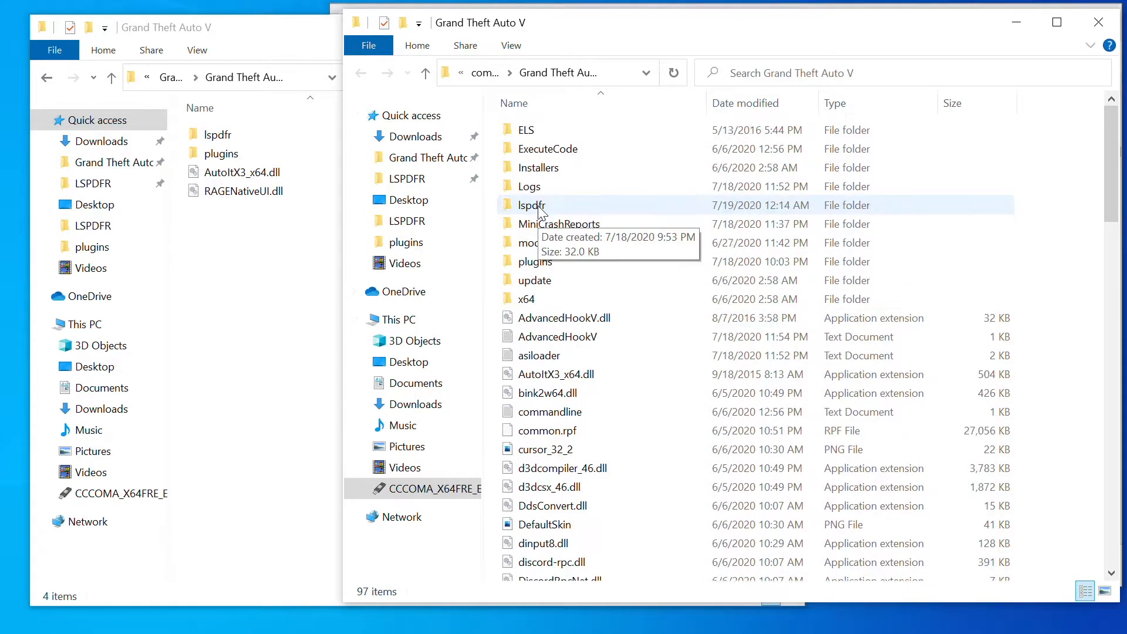
pyautogui.click(543, 258)
pyautogui.doubleClick(545, 259)
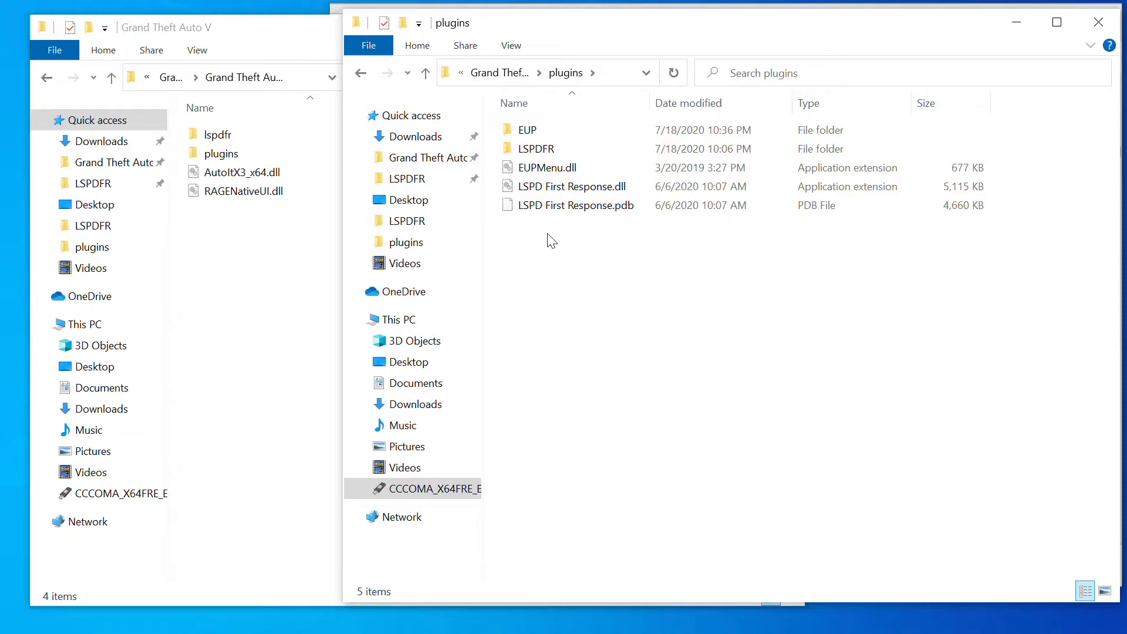
pyautogui.doubleClick(535, 148)
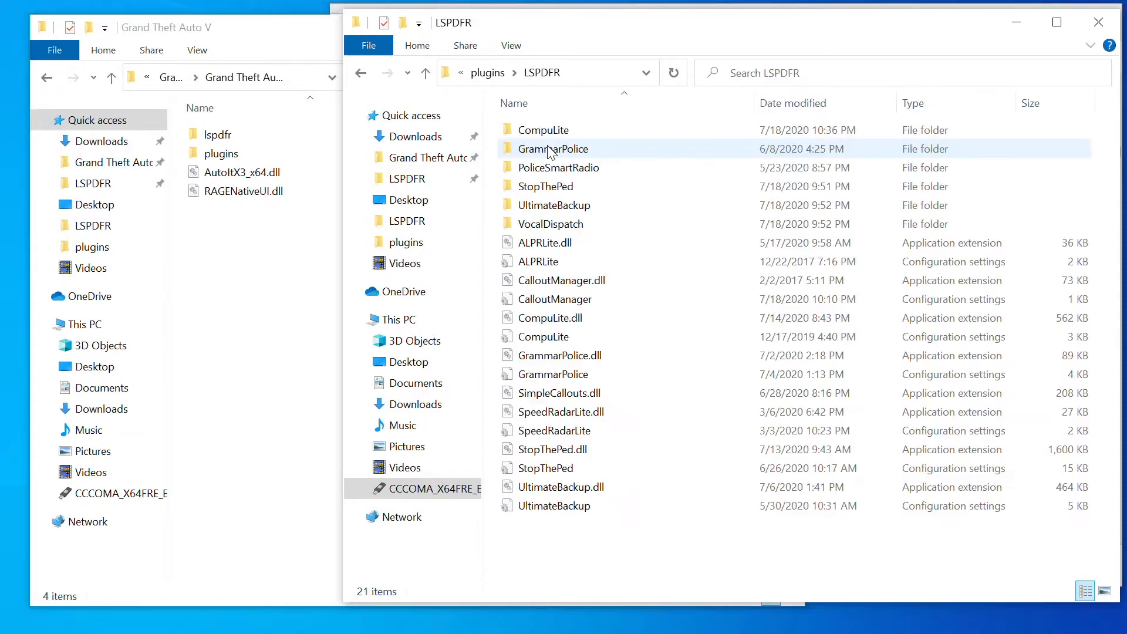
# - Review the installed GrammarPolice configuration file, covering its callsign, controls, speech, display and Pit settings, and close it
pyautogui.doubleClick(548, 378)
pyautogui.scroll(-14, 375, 260)
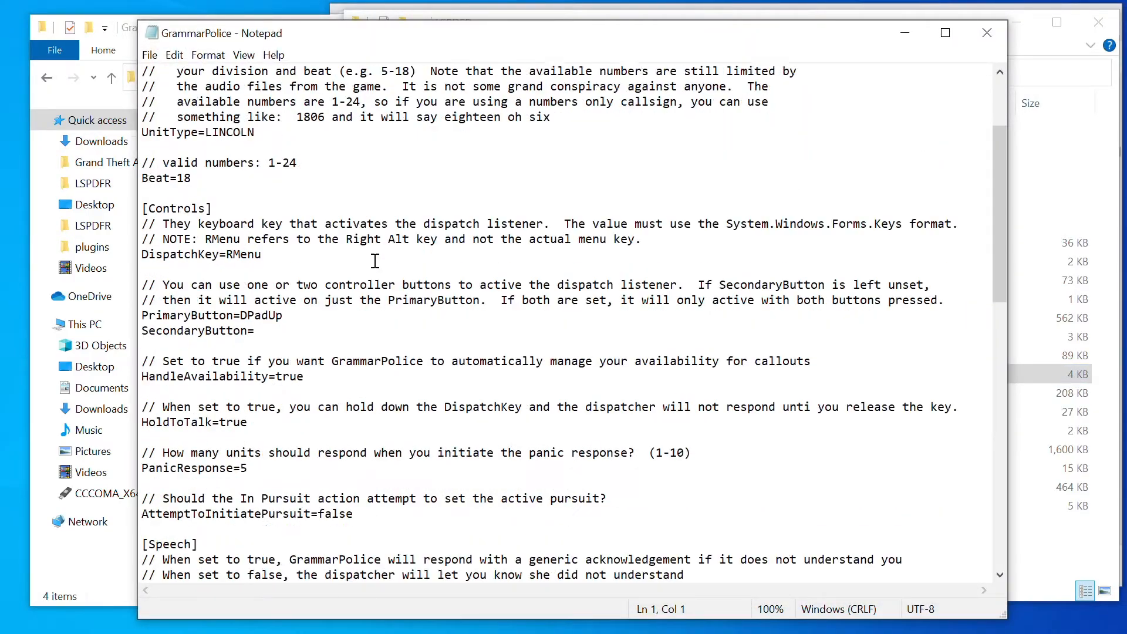
pyautogui.scroll(-6, 375, 260)
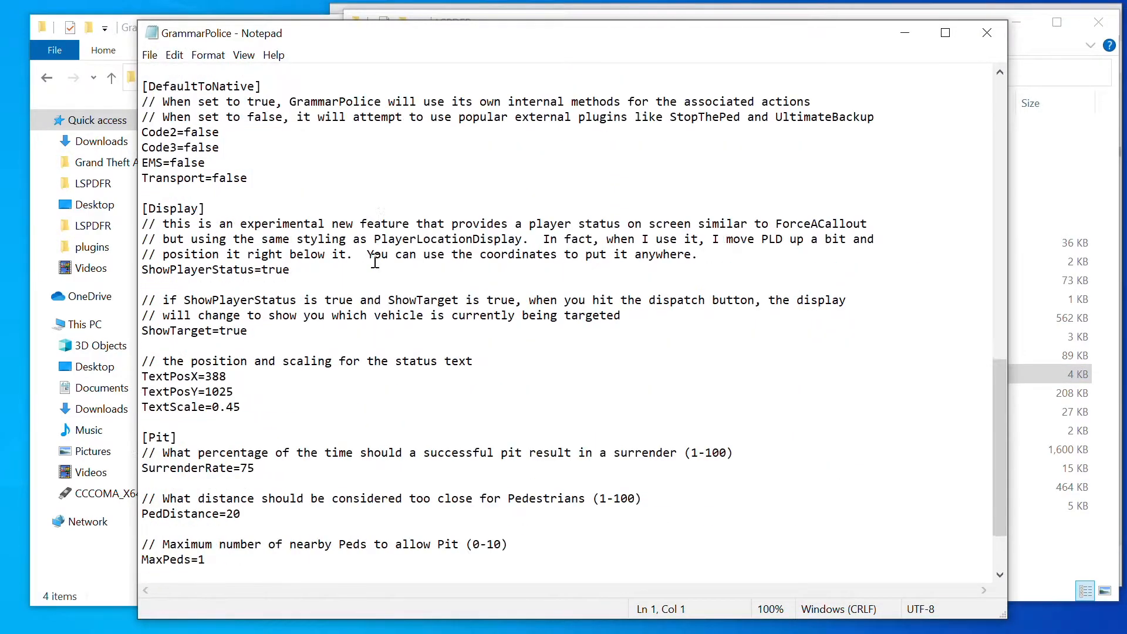
pyautogui.scroll(18, 375, 260)
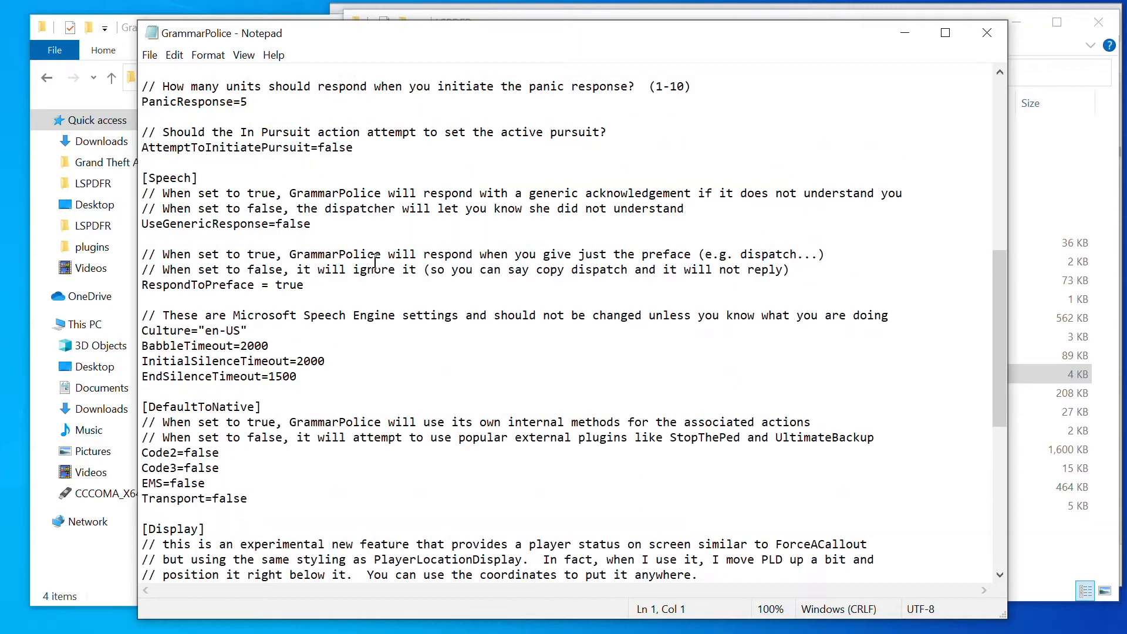
pyautogui.scroll(-2, 373, 262)
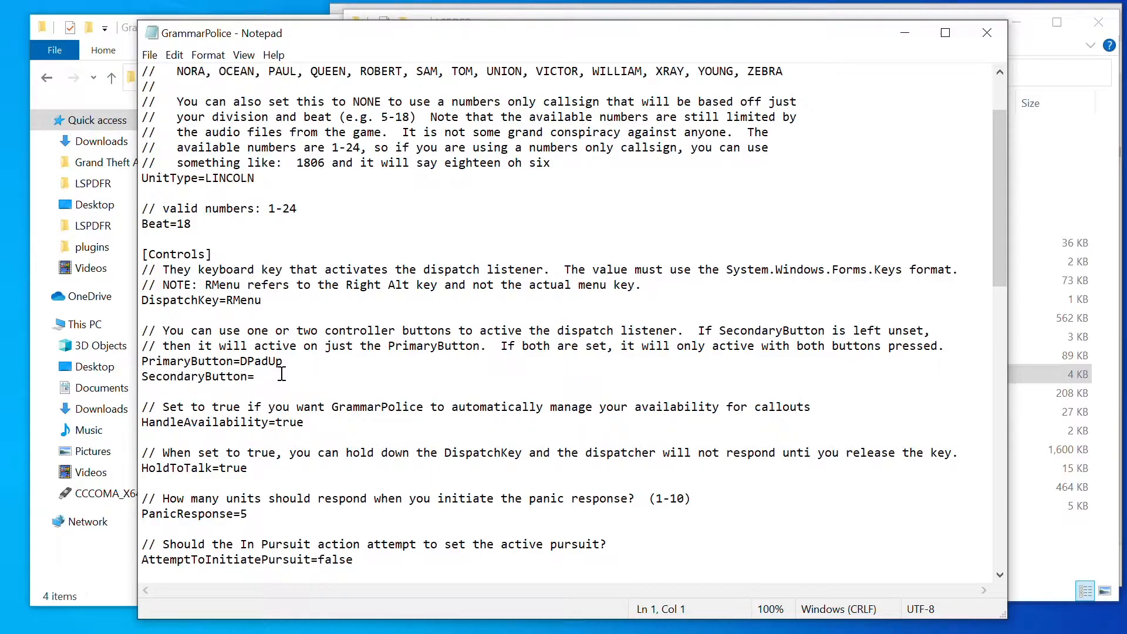
pyautogui.scroll(2, 304, 368)
pyautogui.scroll(-1, 304, 368)
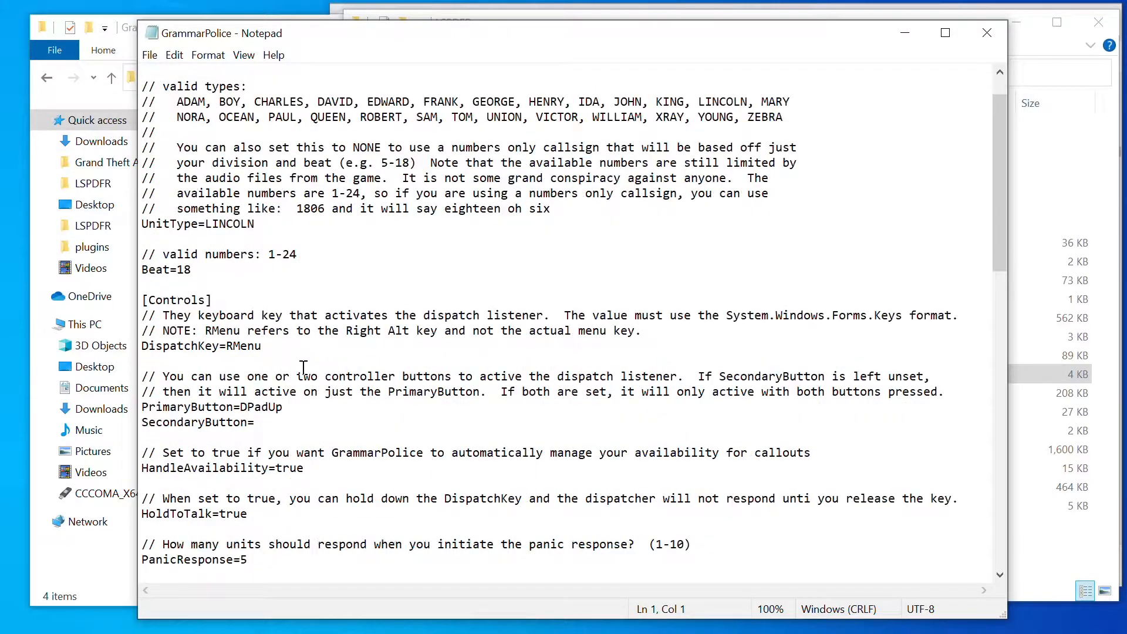
pyautogui.scroll(-10, 303, 368)
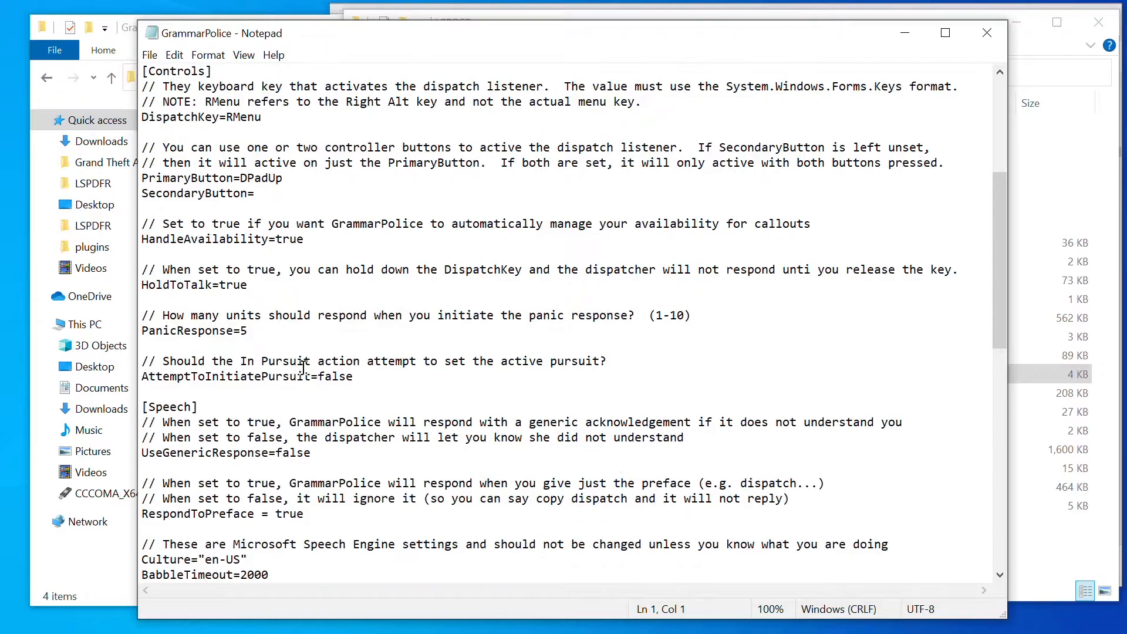
pyautogui.scroll(-9, 463, 368)
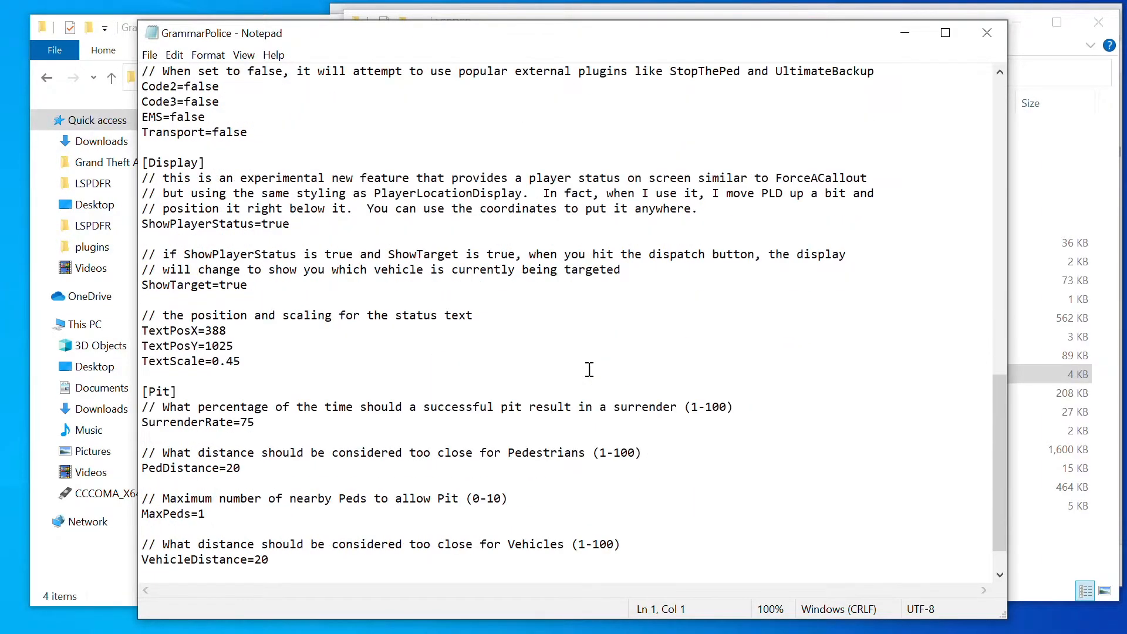
pyautogui.click(986, 32)
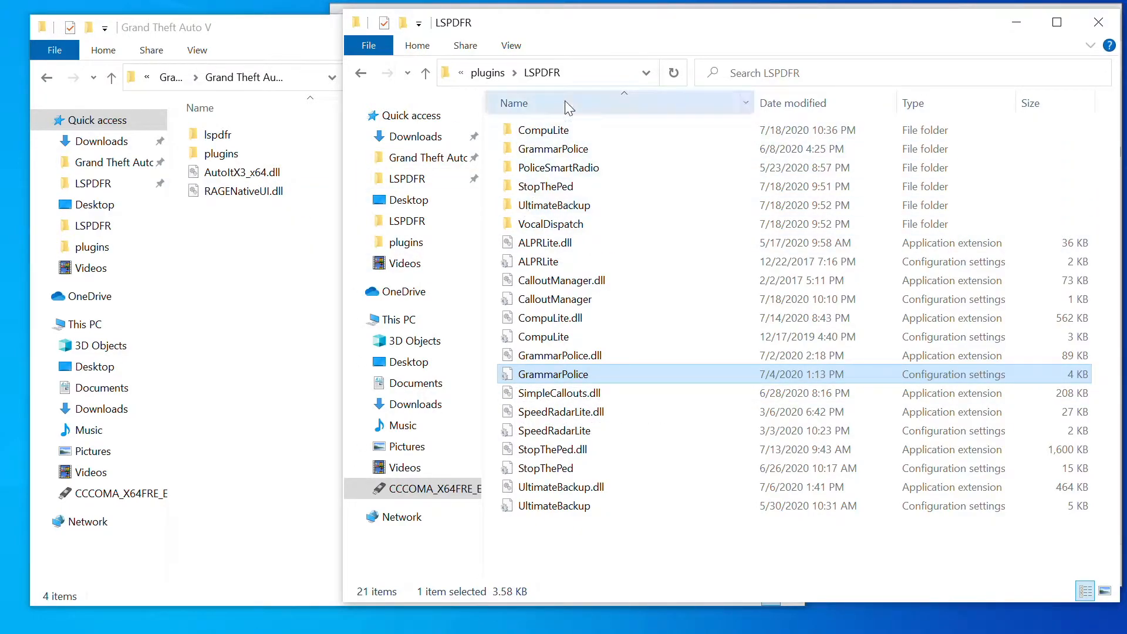
# - Move the extracted lspdfr and plugins folders into the main Grand Theft Auto V game directory, replacing the existing files
pyautogui.click(361, 73)
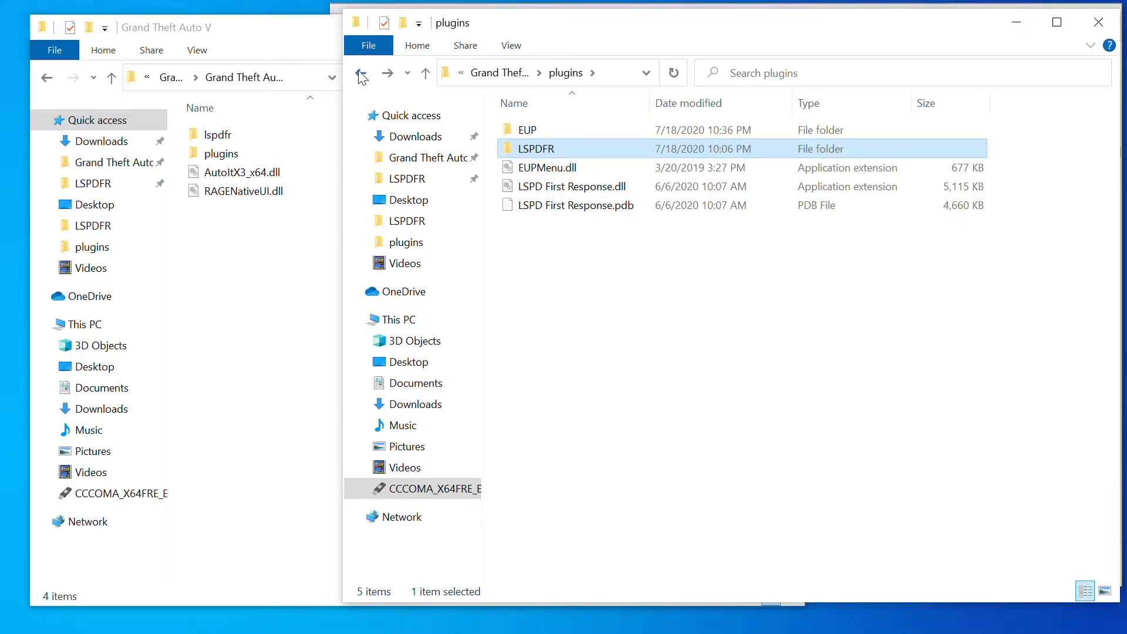
pyautogui.click(362, 75)
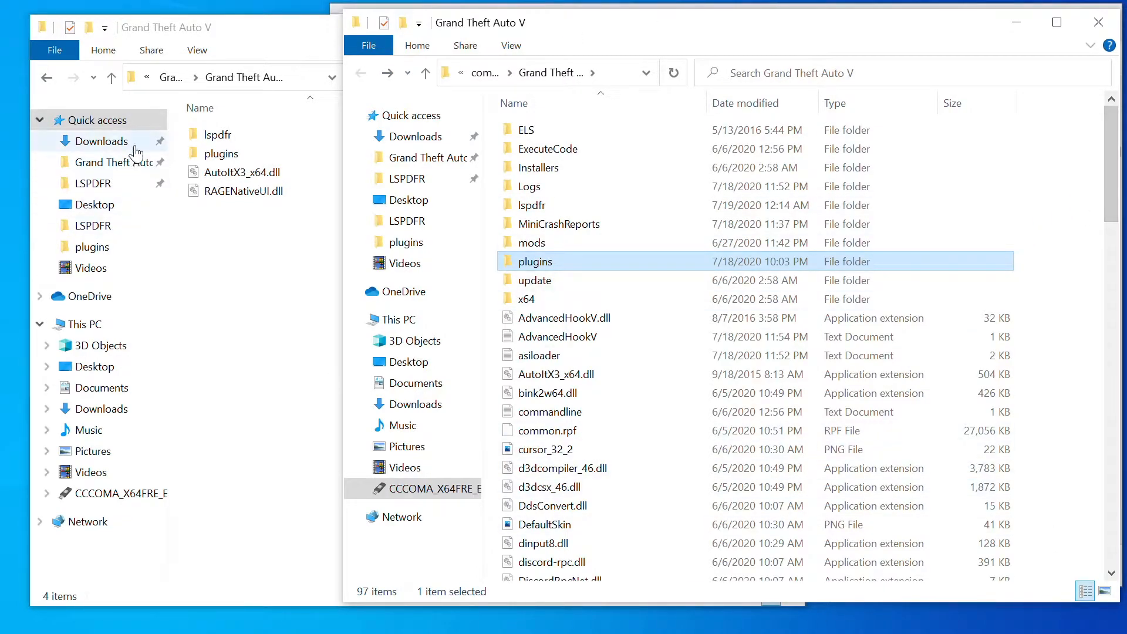
pyautogui.click(229, 138)
pyautogui.keyDown('ctrl'); pyautogui.click(223, 152); pyautogui.keyUp('ctrl')
pyautogui.moveTo(226, 134); pyautogui.dragTo(1056, 368)
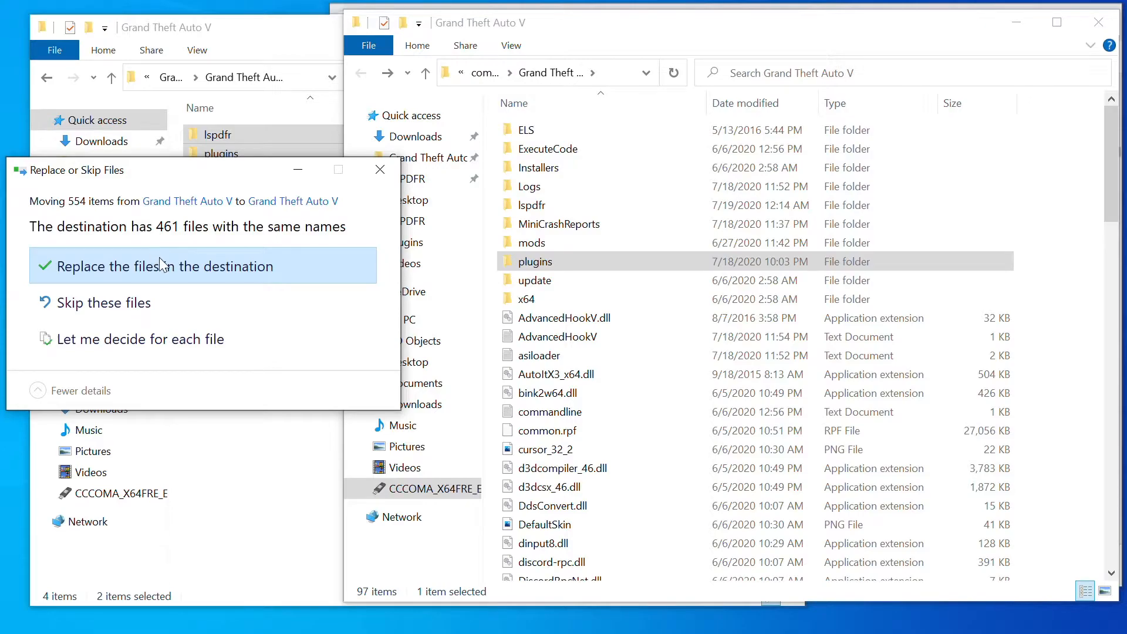
pyautogui.click(179, 263)
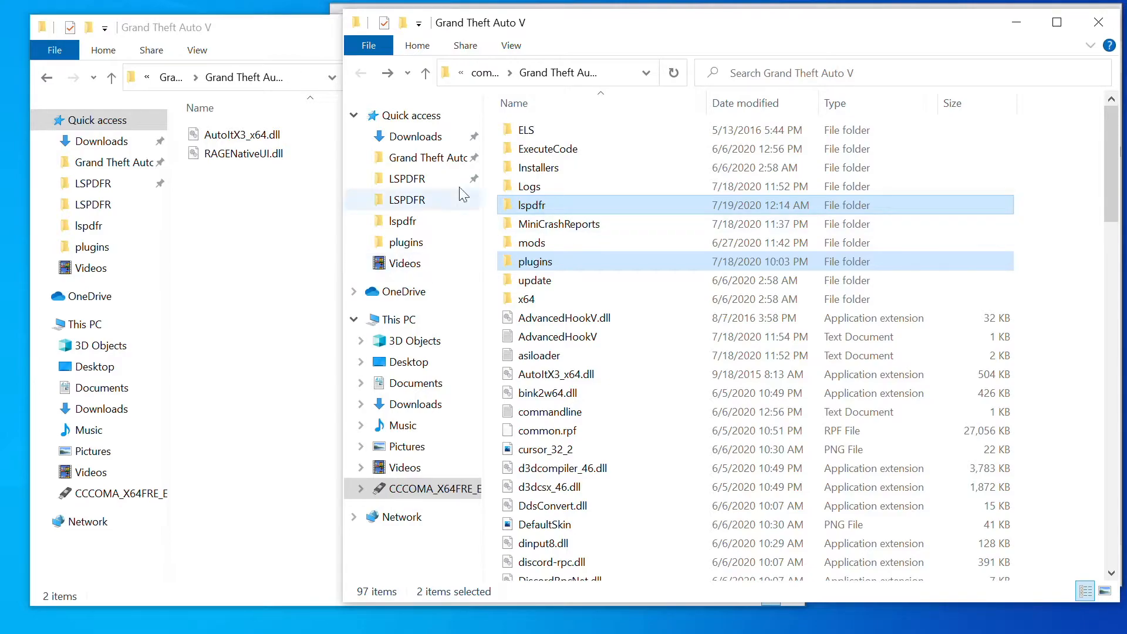
# - Check which files remain in the extracted Grand Theft Auto V folder and return to the GrammarPolice folder
pyautogui.click(253, 227)
pyautogui.press('BackSpace')
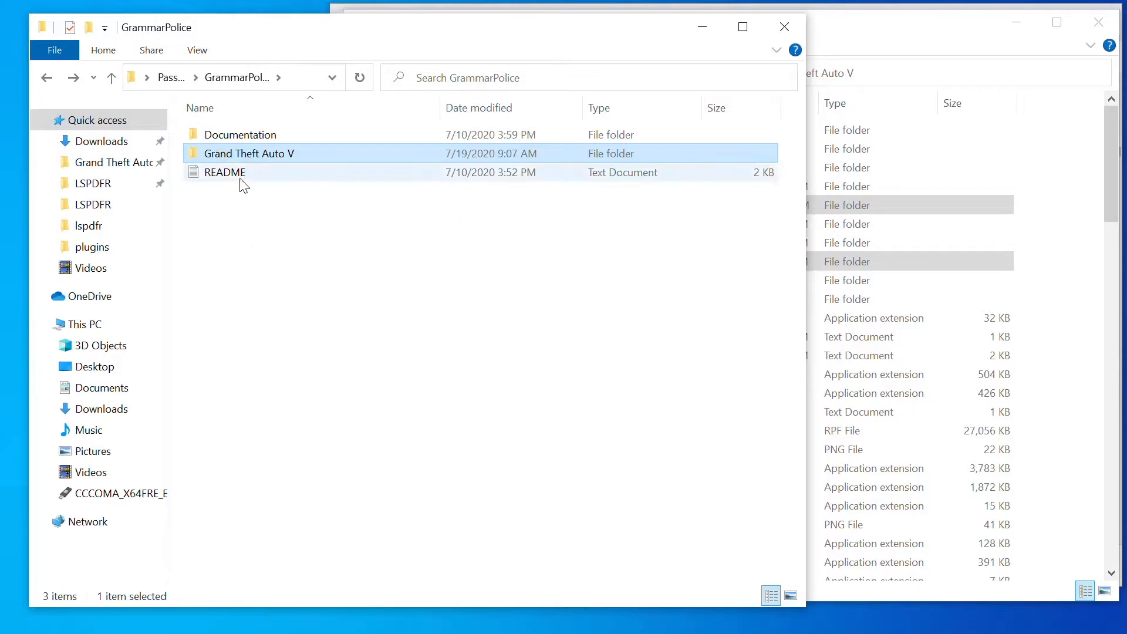
pyautogui.doubleClick(237, 155)
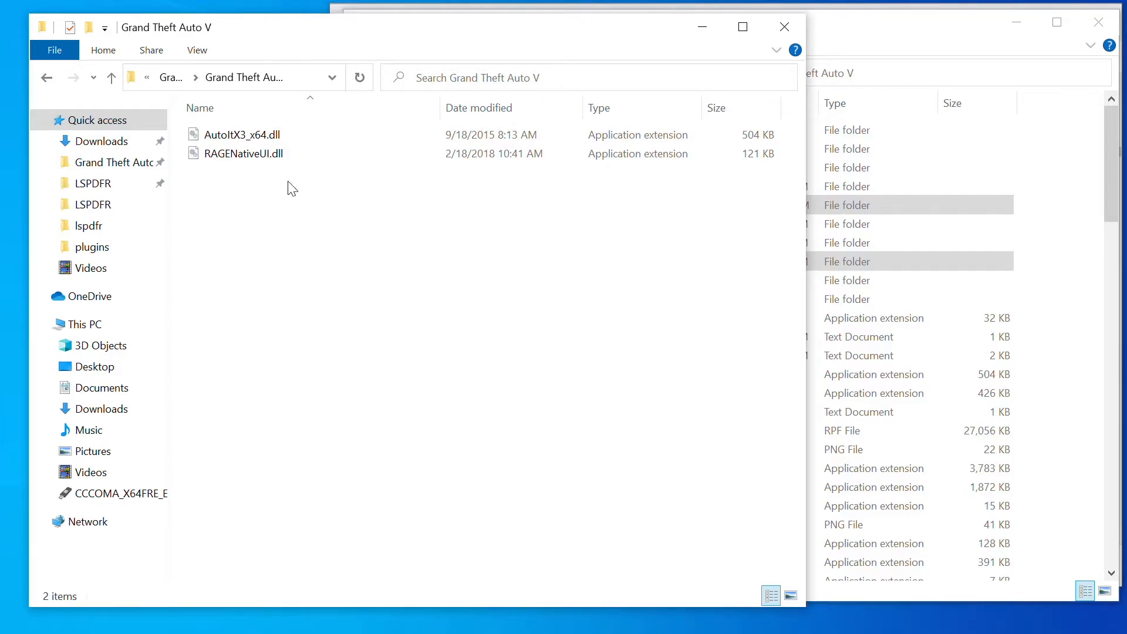
pyautogui.hotkey('alt', 'Left')
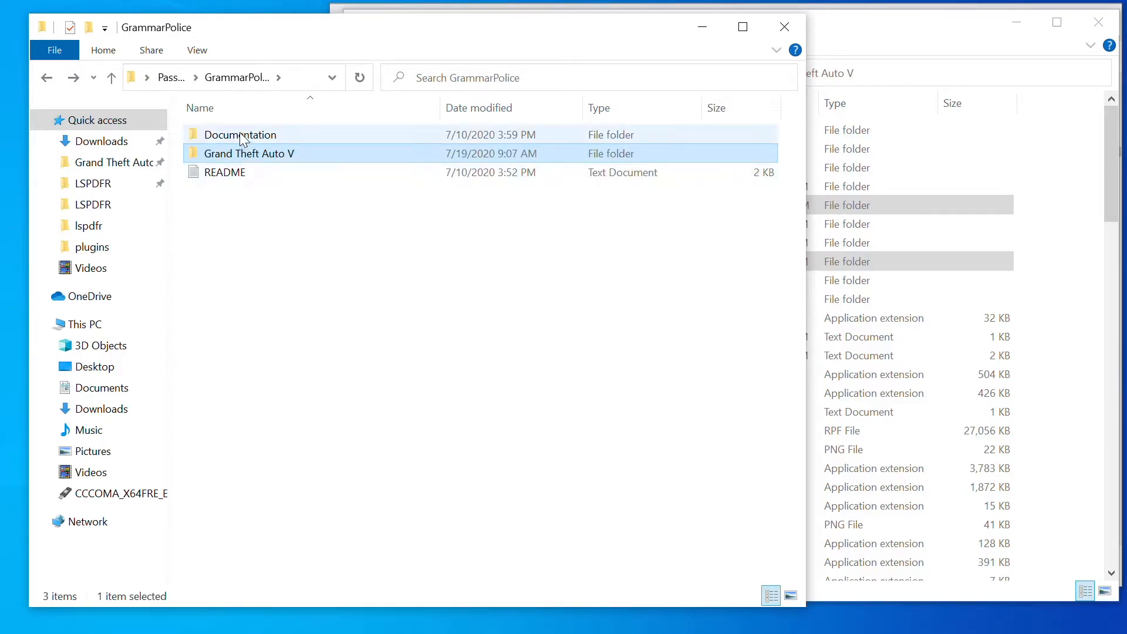
# - Read the GRAMMAR file in the Documentation folder, covering the phrase format, prefaces and commands, and close it
pyautogui.doubleClick(240, 134)
pyautogui.doubleClick(232, 212)
pyautogui.scroll(-9, 378, 301)
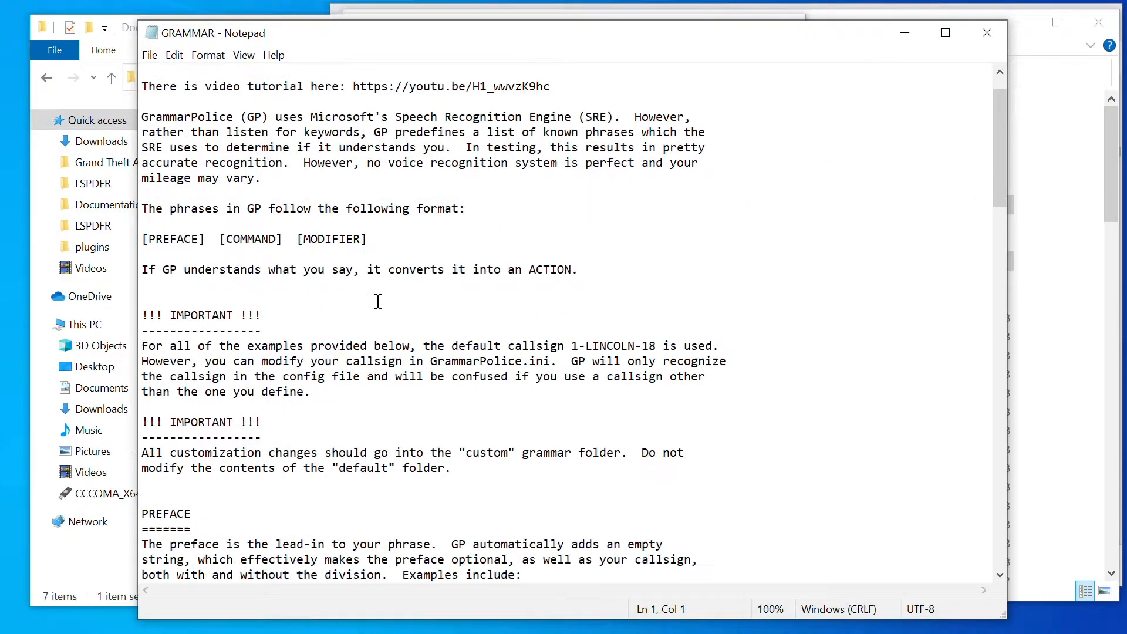
pyautogui.scroll(9, 378, 301)
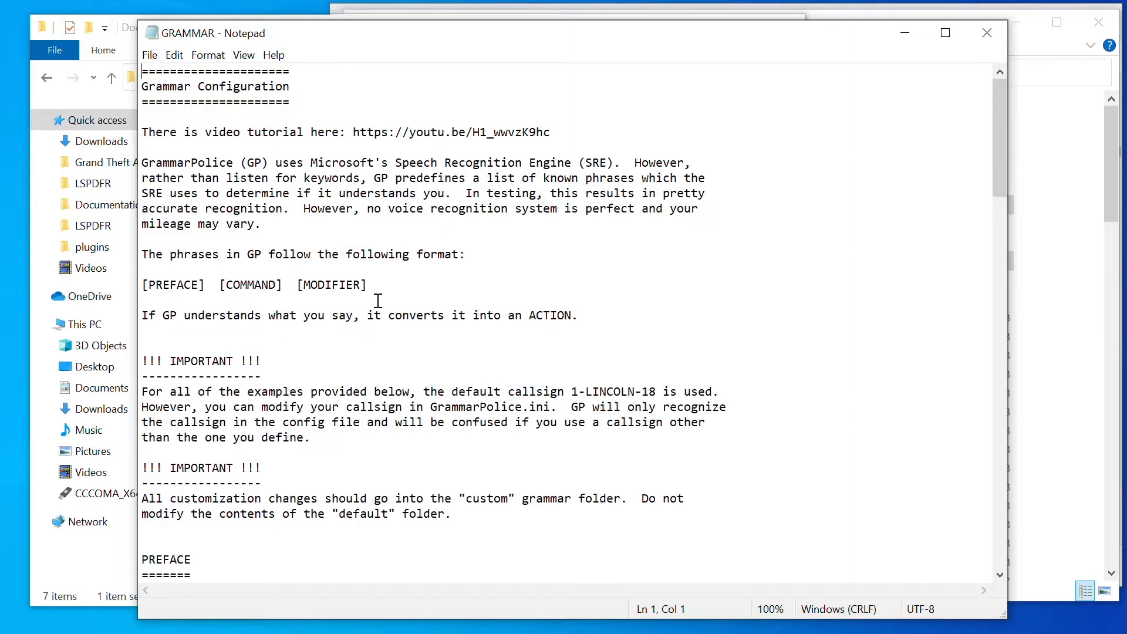
pyautogui.scroll(-3, 265, 364)
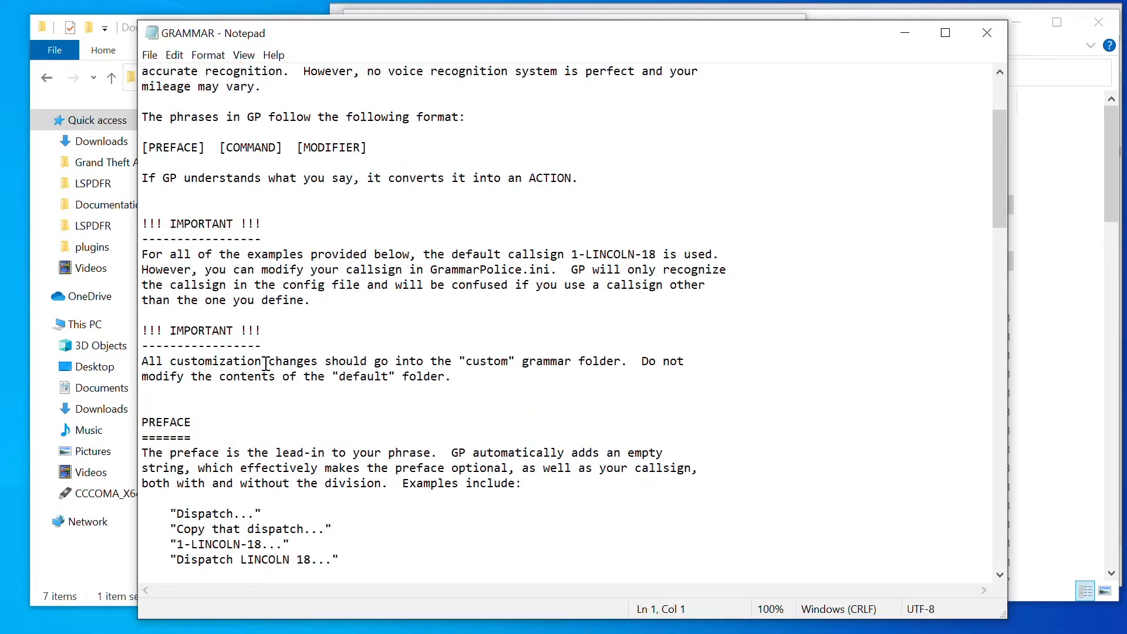
pyautogui.scroll(-11, 266, 363)
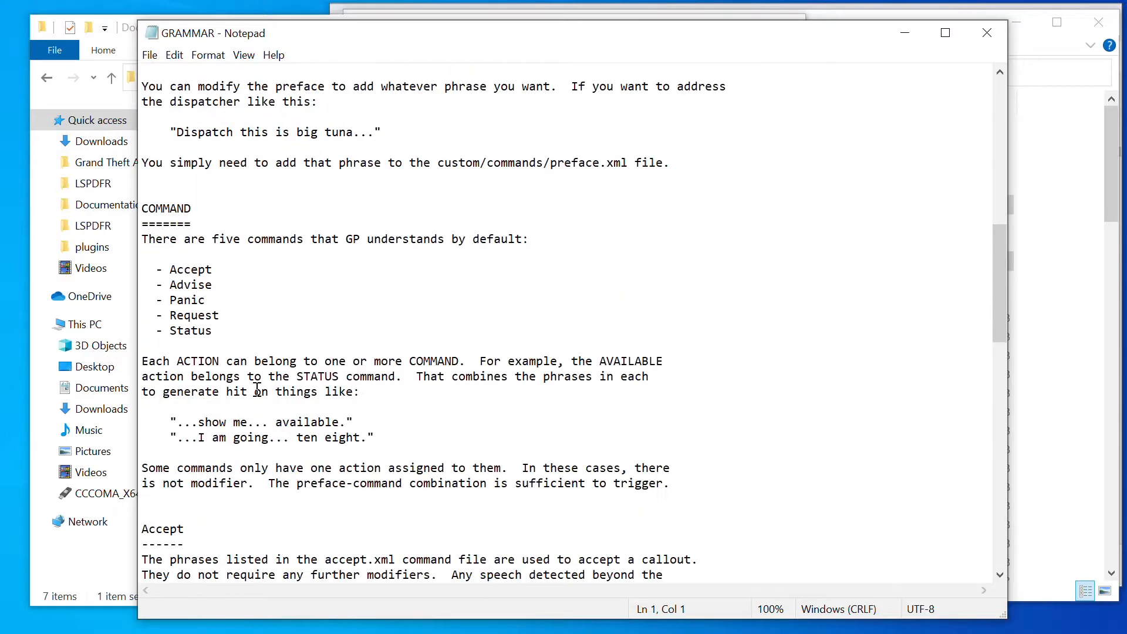
pyautogui.scroll(-18, 257, 390)
pyautogui.scroll(-4, 257, 390)
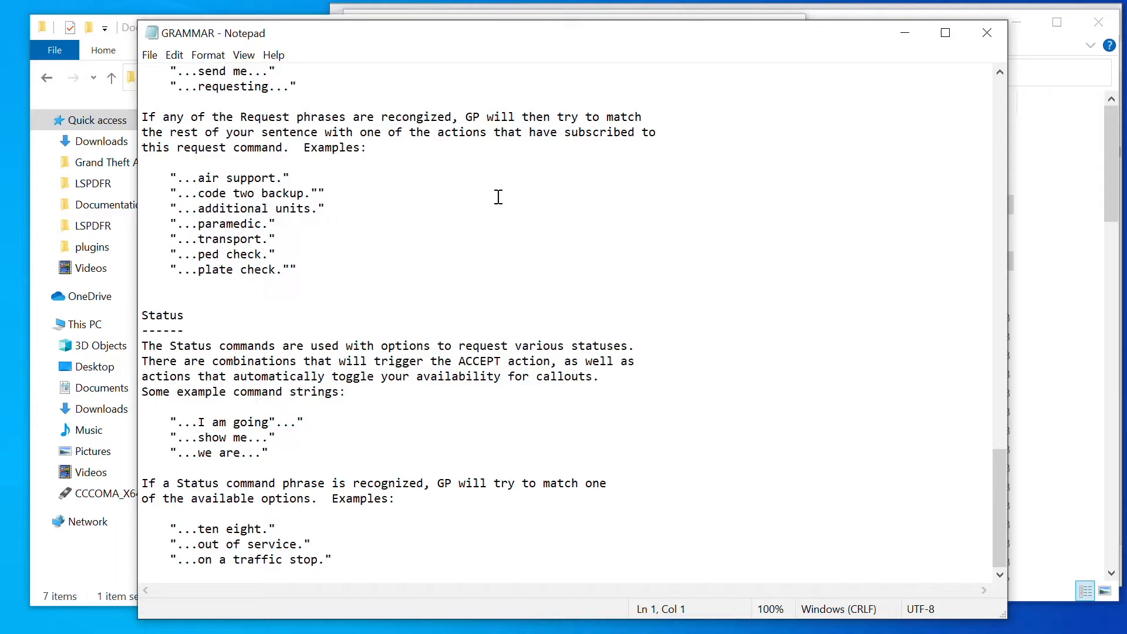
pyautogui.click(987, 33)
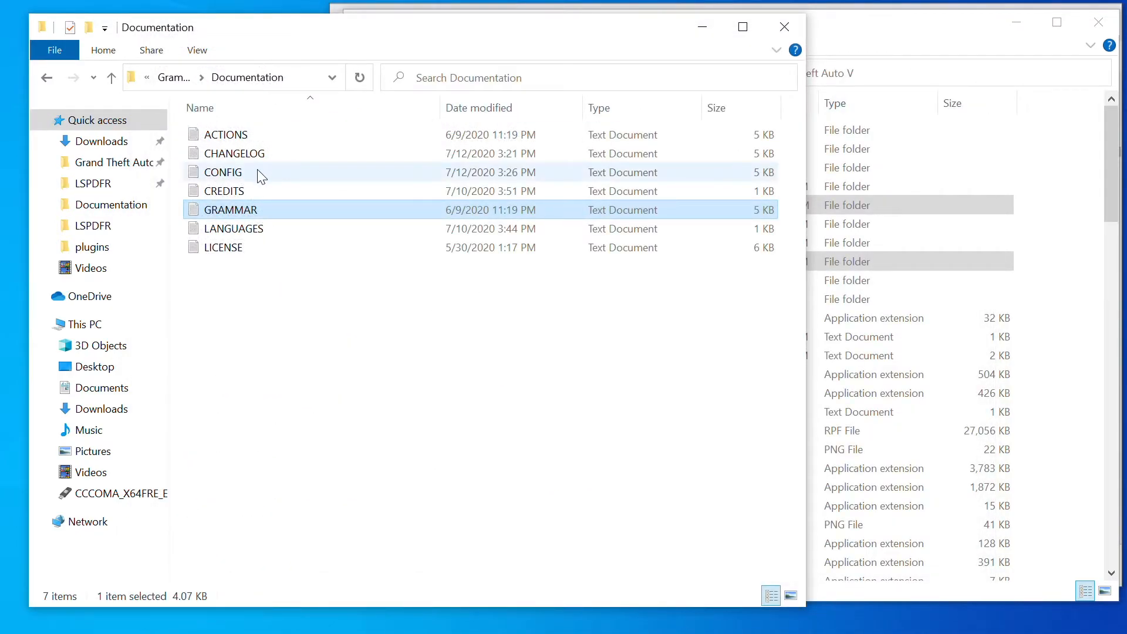
# - In the game directory's plugins\LSPDFR\GrammarPolice folder, review the default configuration file and close it
pyautogui.click(891, 40)
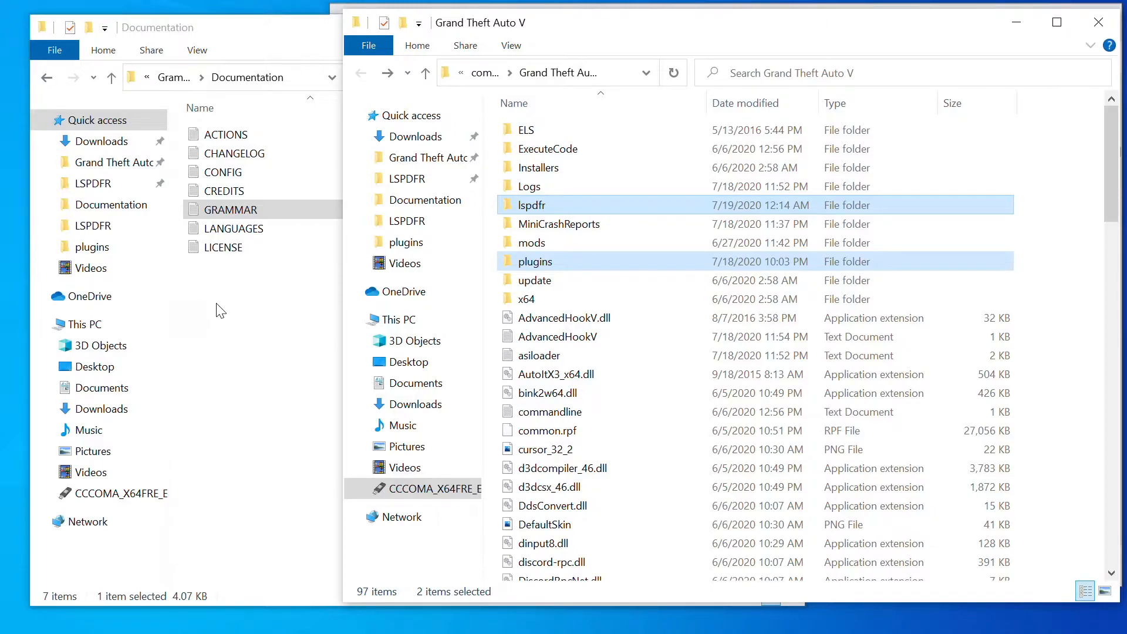
pyautogui.click(337, 292)
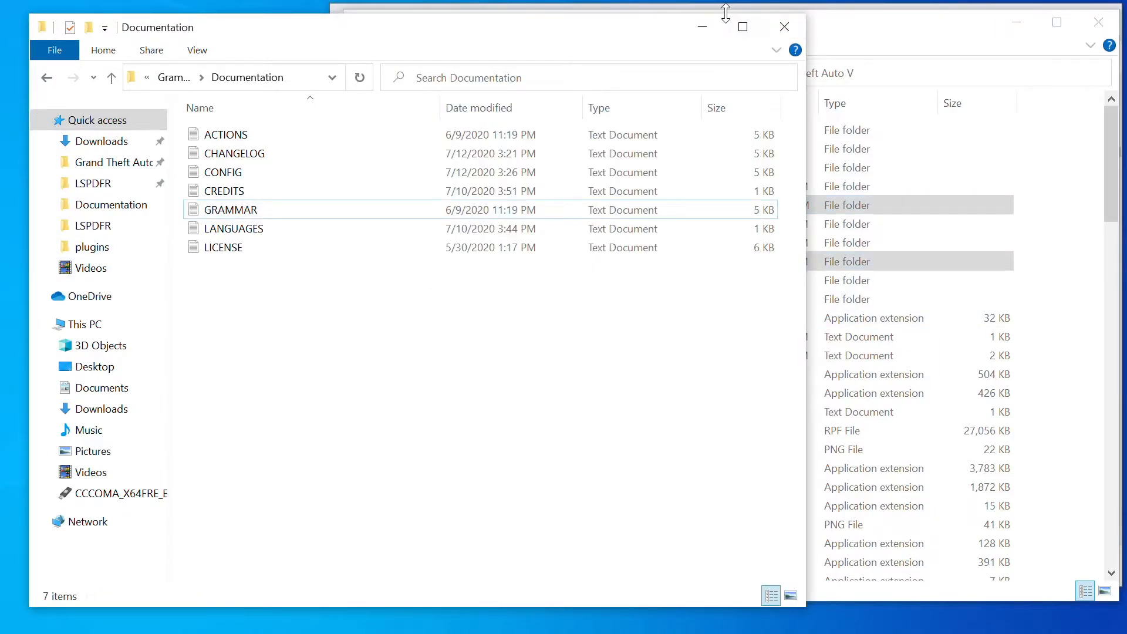
pyautogui.click(880, 34)
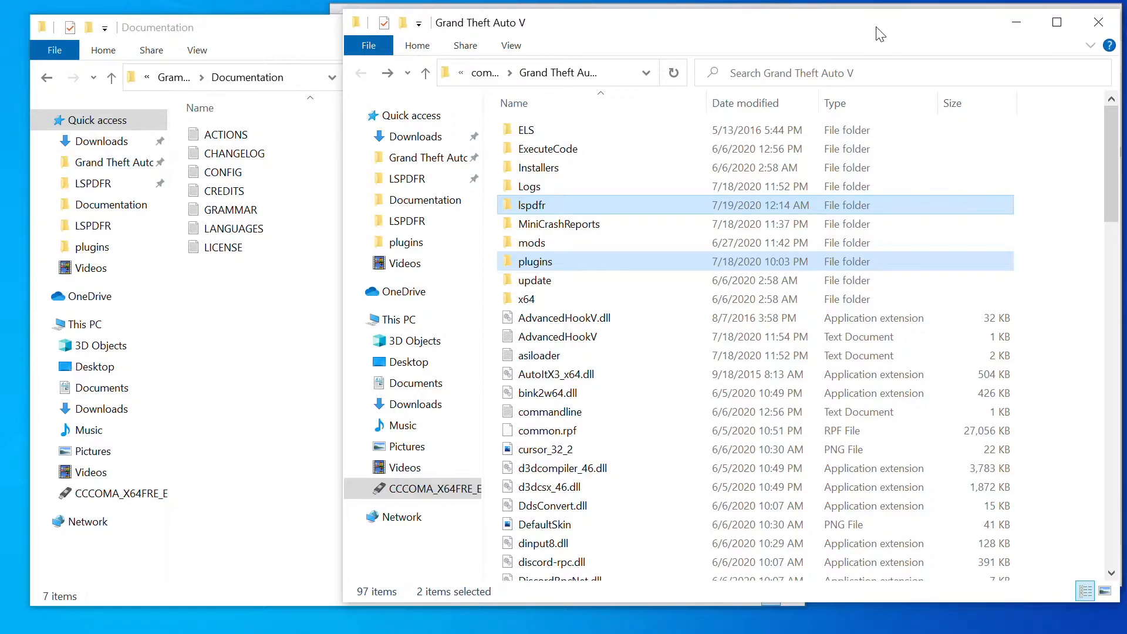
pyautogui.doubleClick(568, 261)
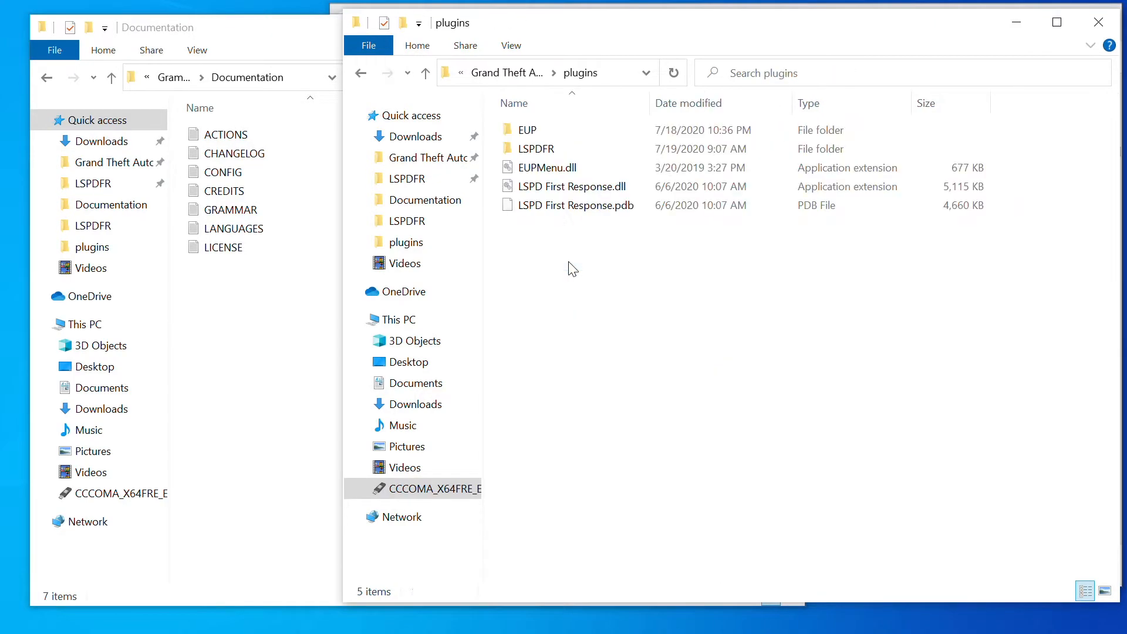
pyautogui.doubleClick(554, 150)
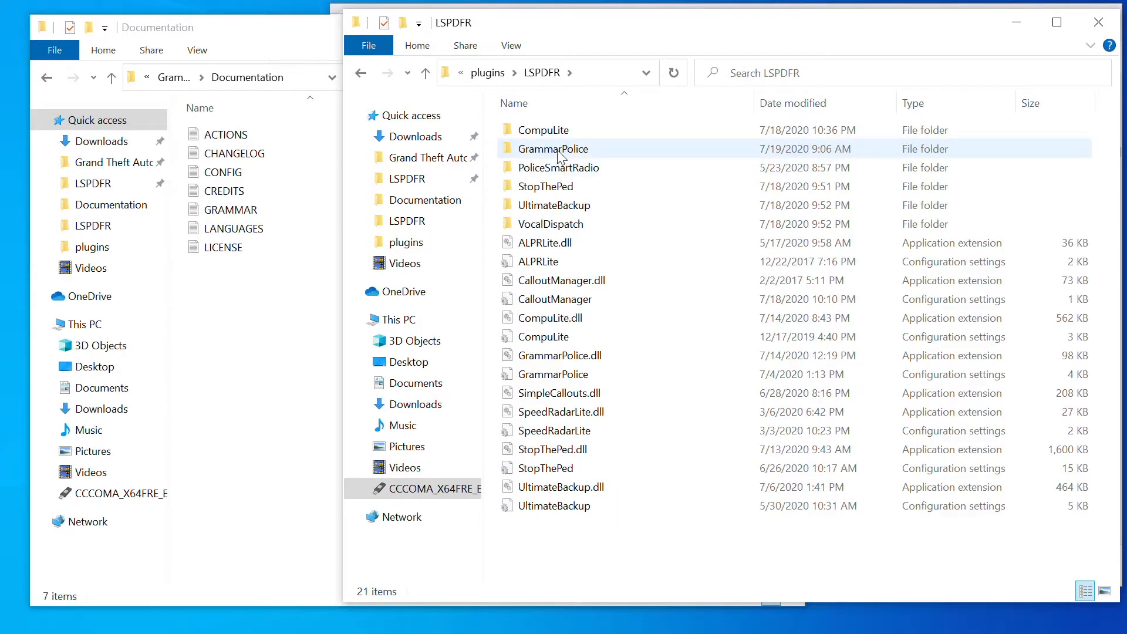
pyautogui.doubleClick(560, 154)
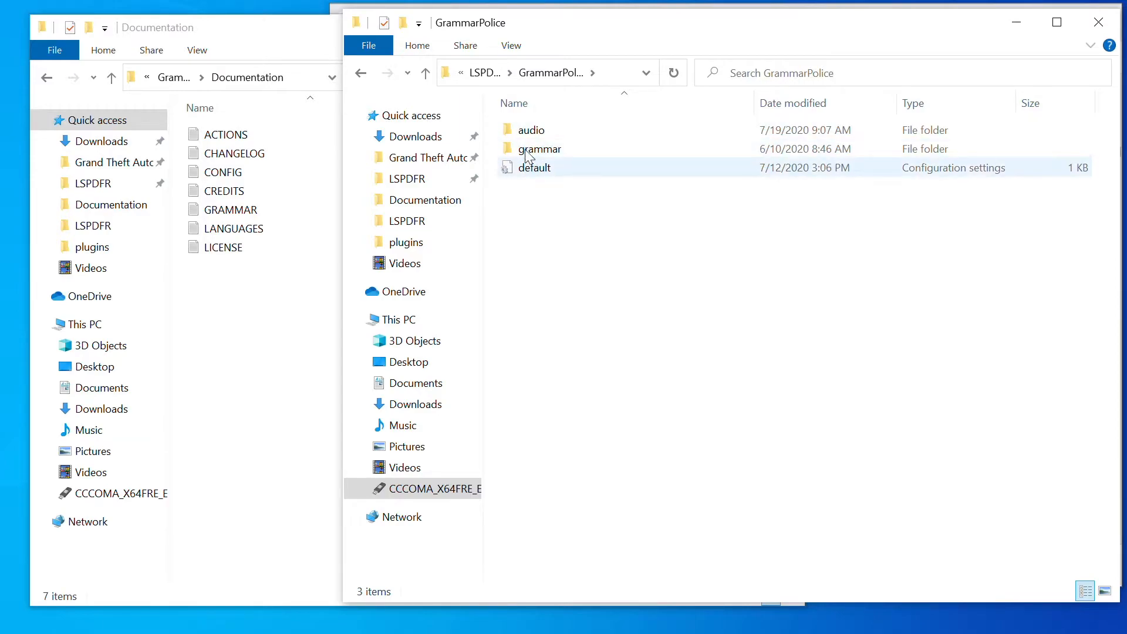
pyautogui.doubleClick(533, 171)
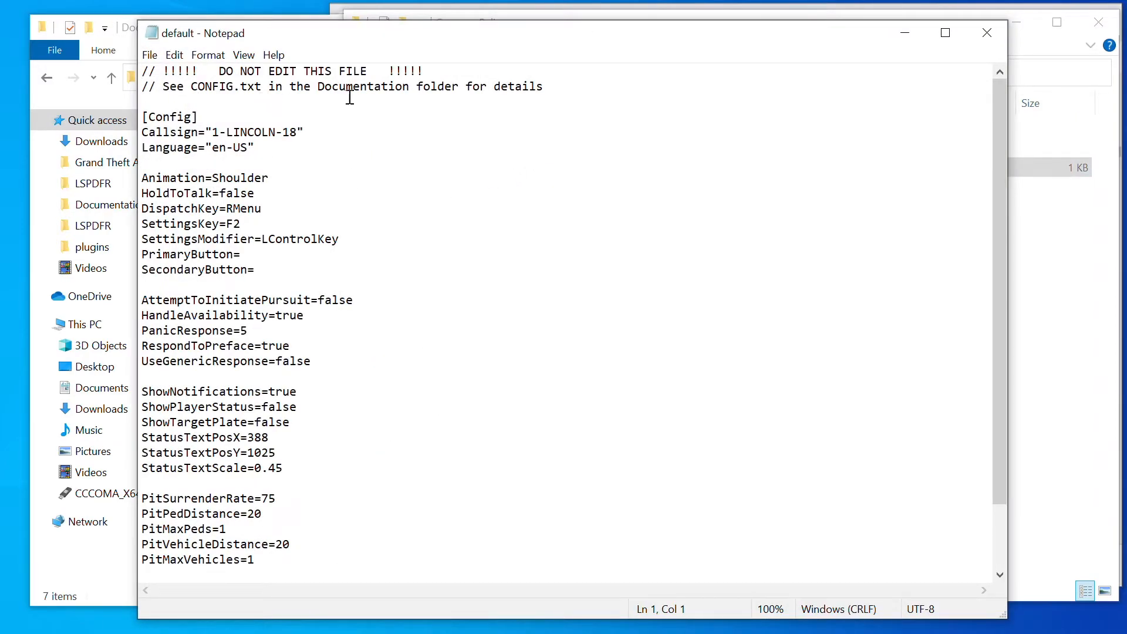
pyautogui.scroll(-2, 355, 184)
pyautogui.scroll(2, 355, 183)
pyautogui.click(1000, 34)
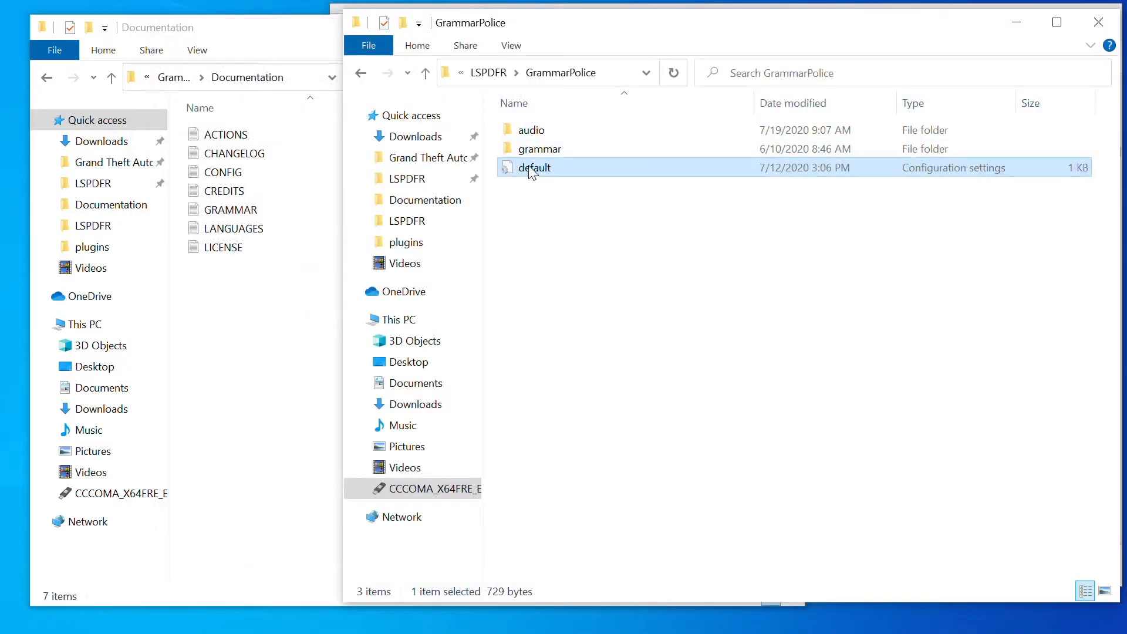
# - Duplicate the default configuration file in the same GrammarPolice folder and rename the copy as custom
pyautogui.rightClick(531, 173)
pyautogui.click(585, 444)
pyautogui.rightClick(592, 290)
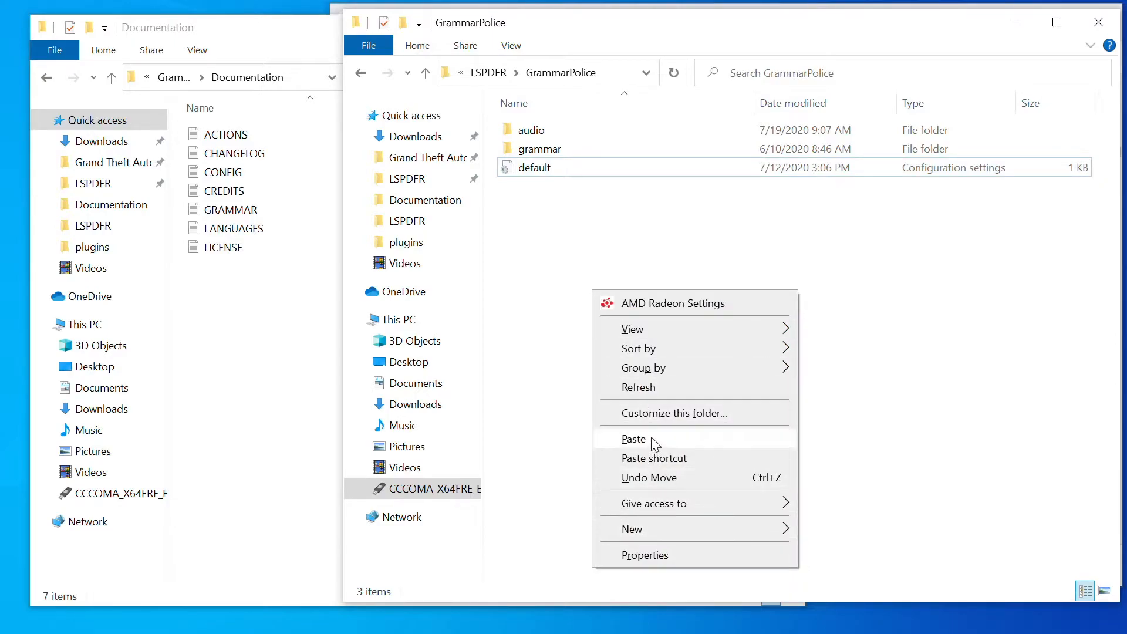
pyautogui.click(634, 439)
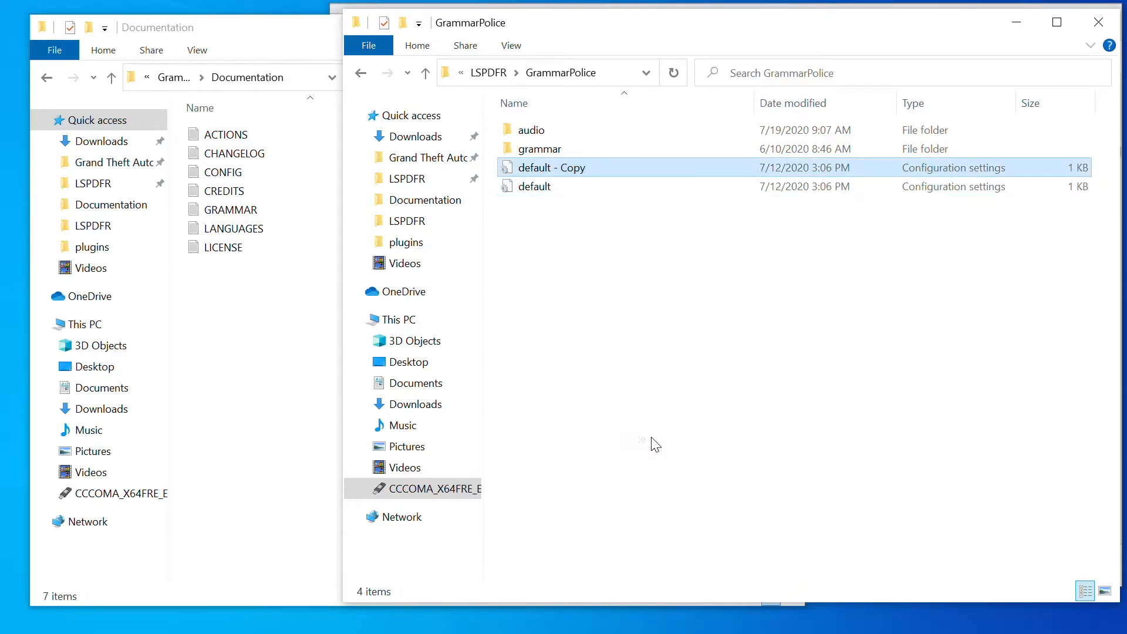
pyautogui.click(539, 167)
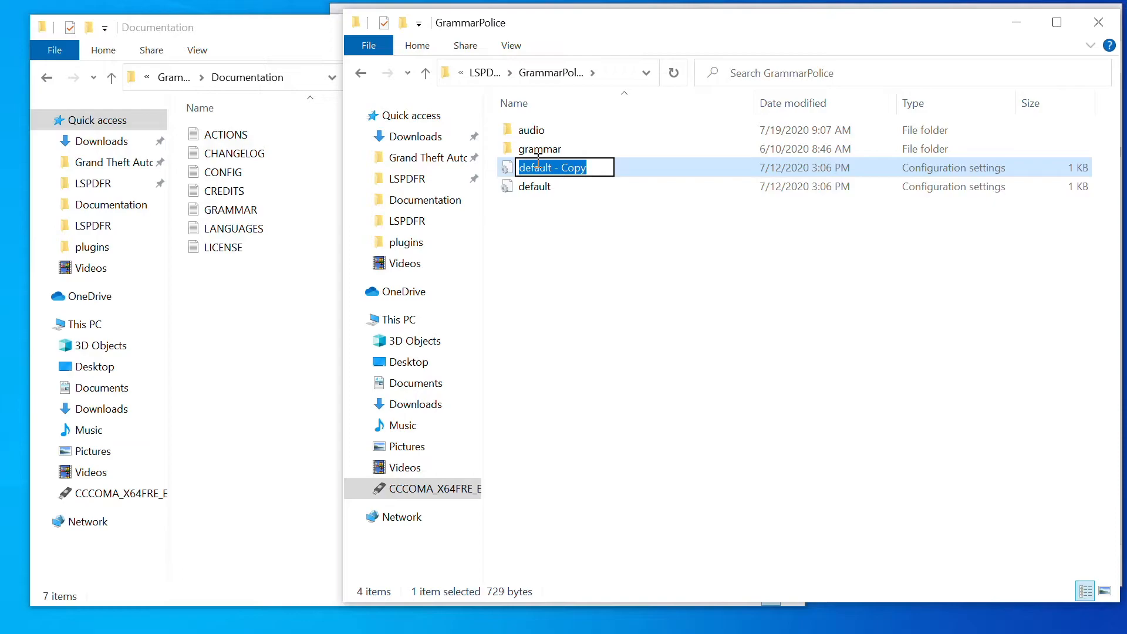
pyautogui.write('custom')
pyautogui.press('Return')
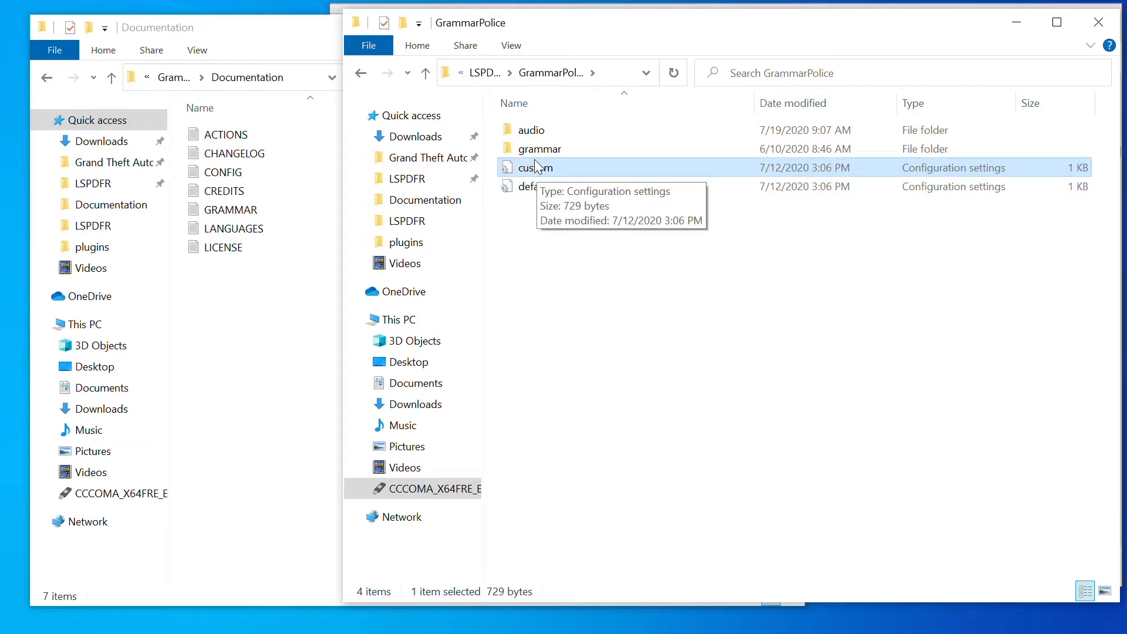
# - Check the CONFIG documentation for its instructions on custom.ini, close it and return to the installed GrammarPolice folder
pyautogui.doubleClick(223, 172)
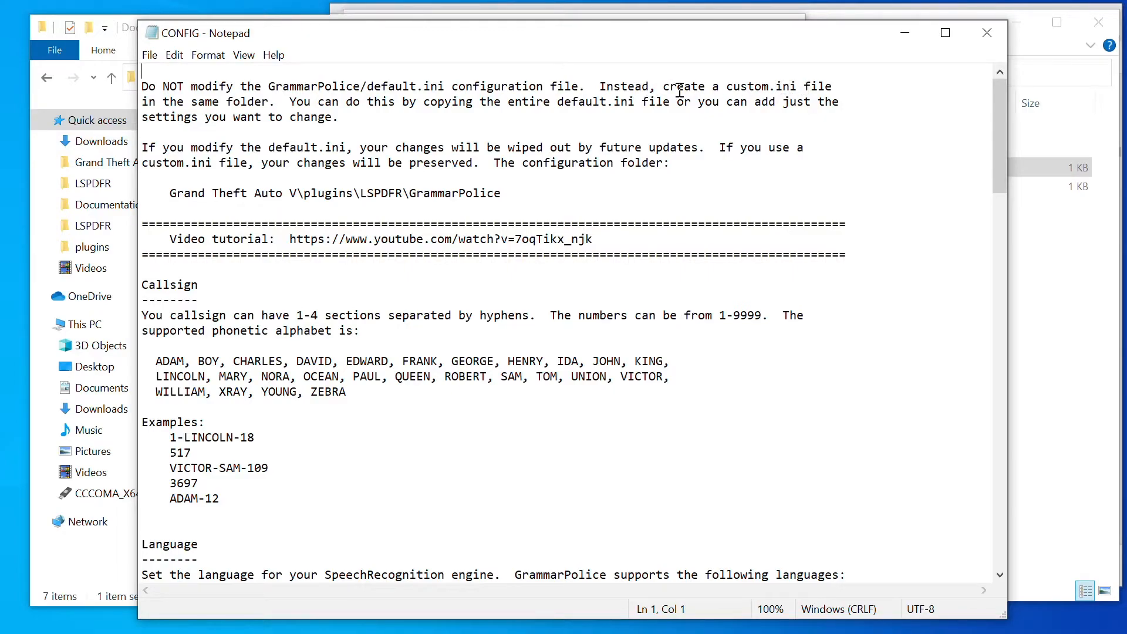
pyautogui.click(987, 32)
pyautogui.click(805, 206)
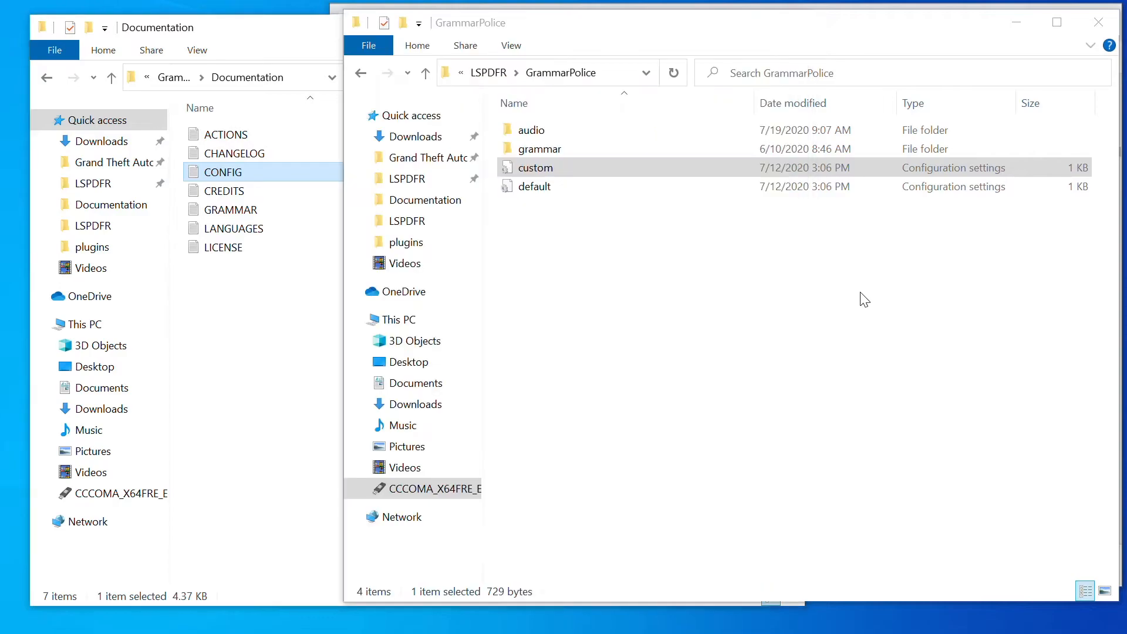
# - Open the custom configuration file and delete the two comment lines above the [Config] section
pyautogui.doubleClick(537, 169)
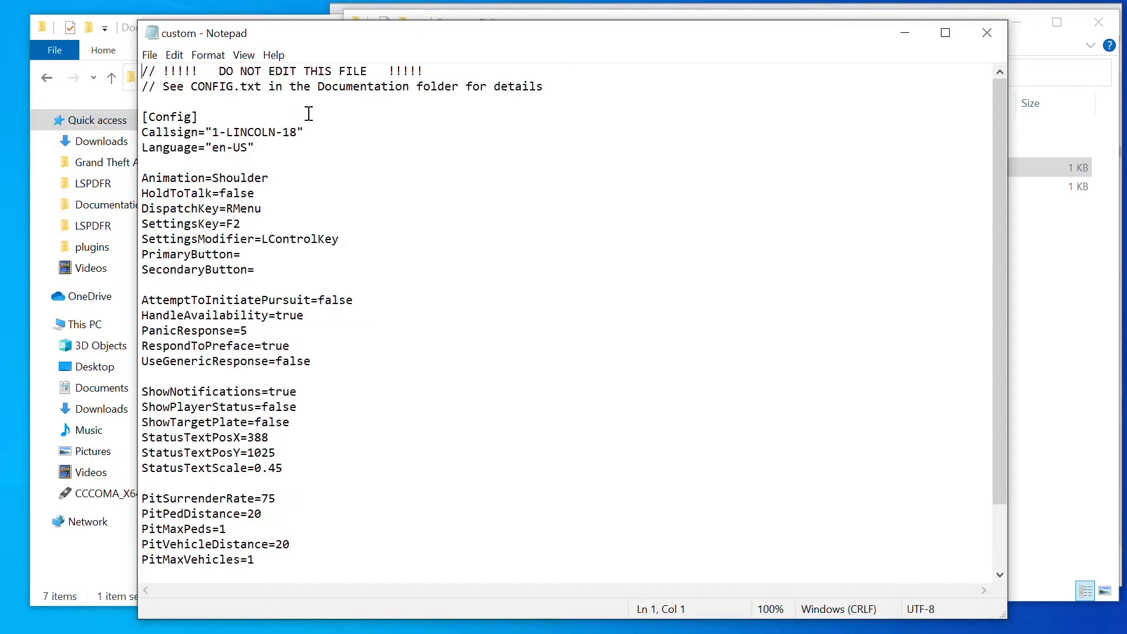
pyautogui.moveTo(146, 95); pyautogui.dragTo(83, 54)
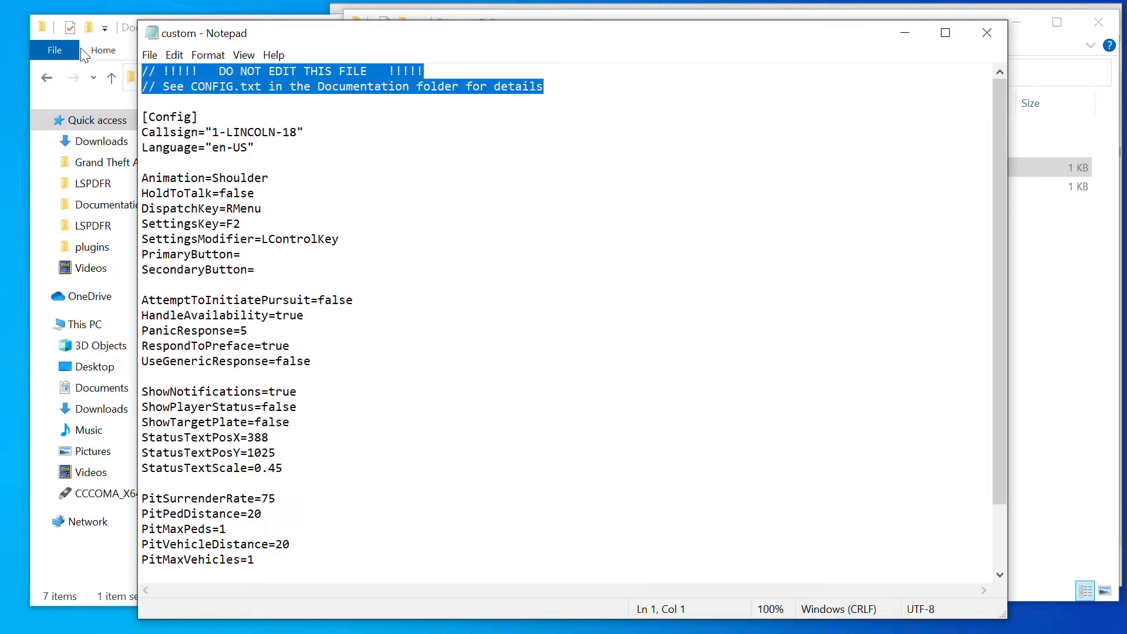
pyautogui.press('Delete')
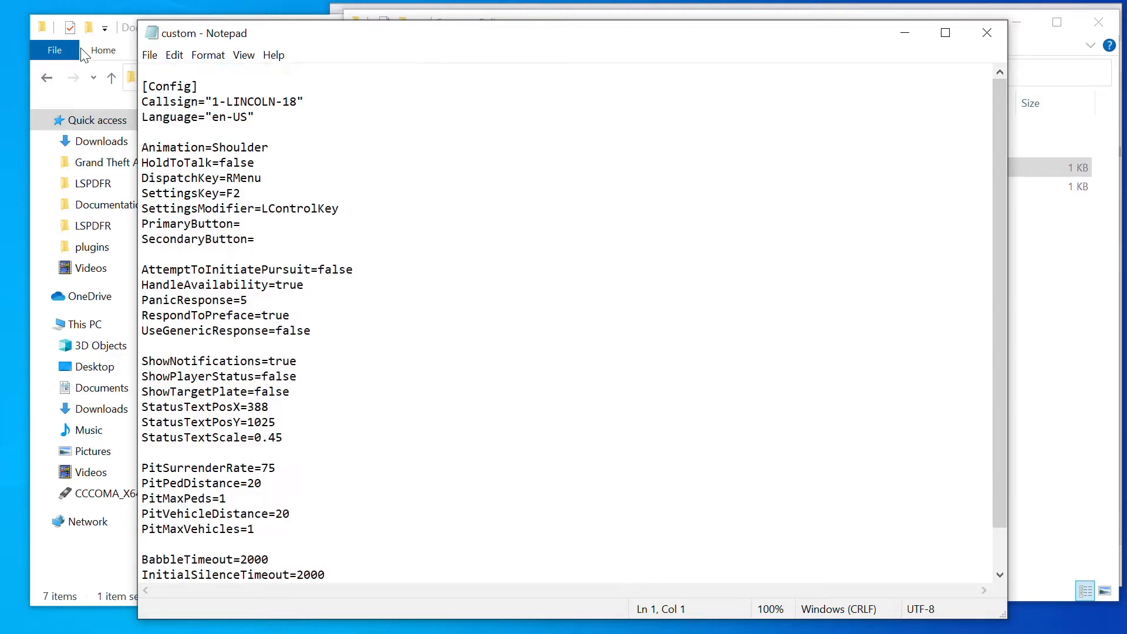
pyautogui.scroll(-1, 216, 241)
pyautogui.scroll(1, 216, 241)
pyautogui.moveTo(267, 33); pyautogui.dragTo(313, 36)
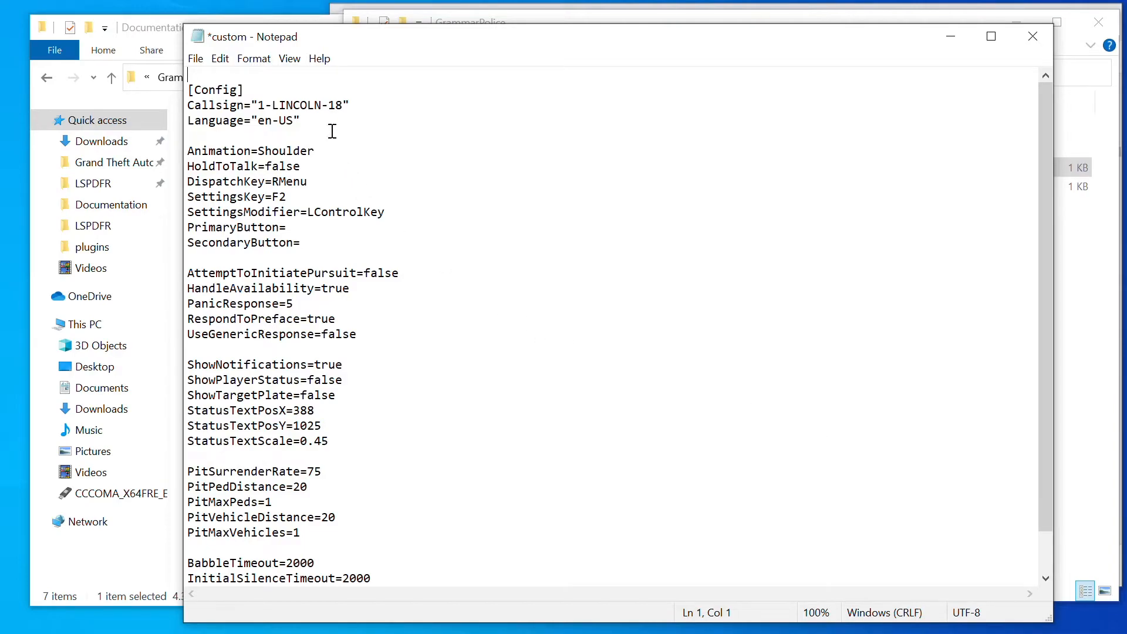
# - Set the Callsign value to YOUNG-KING-09, keeping the surrounding quotation marks
pyautogui.click(264, 105)
pyautogui.press('BackSpace')
pyautogui.write('YOUNG')
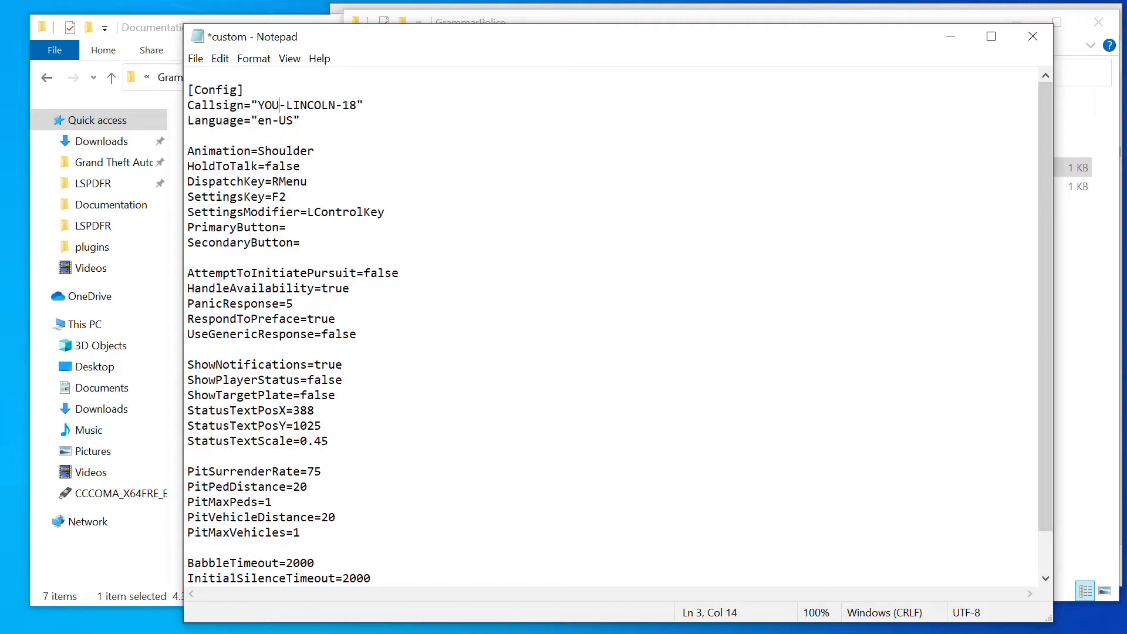
pyautogui.press('Right')
pyautogui.press('Right')
pyautogui.press('Right')
pyautogui.press('Right')
pyautogui.press('Right')
pyautogui.press('Right')
pyautogui.press('Right')
pyautogui.press('Right')
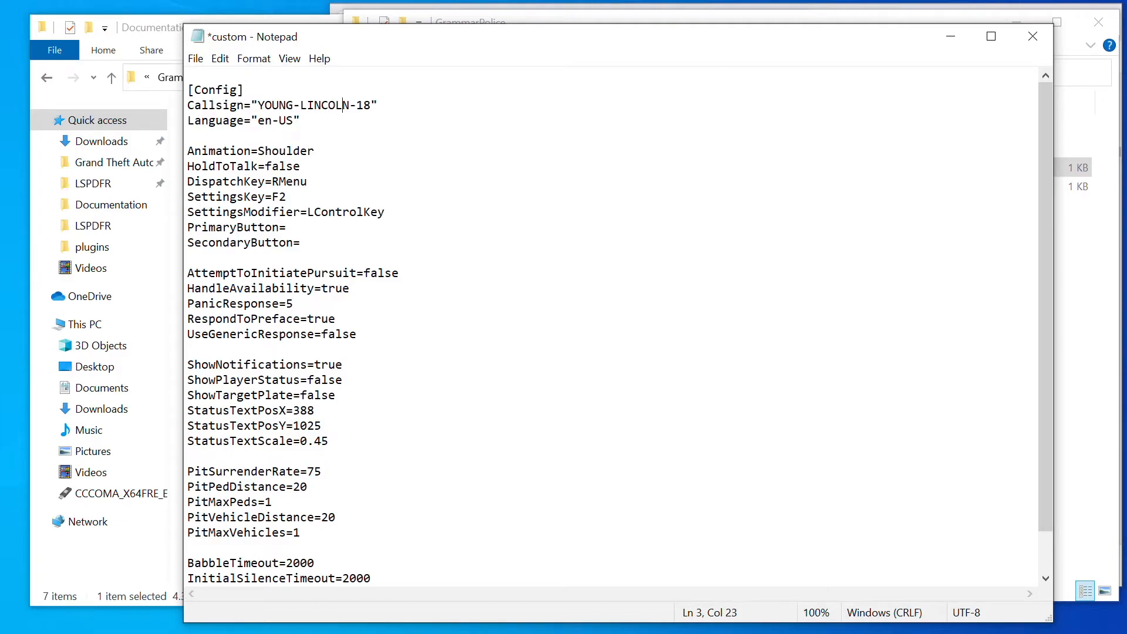
pyautogui.press('BackSpace')
pyautogui.press('BackSpace')
pyautogui.press('BackSpace')
pyautogui.press('BackSpace')
pyautogui.press('BackSpace')
pyautogui.press('BackSpace')
pyautogui.press('BackSpace')
pyautogui.write('KING')
pyautogui.press('Right')
pyautogui.press('Right')
pyautogui.press('Right')
pyautogui.press('BackSpace')
pyautogui.press('BackSpace')
pyautogui.write('09')
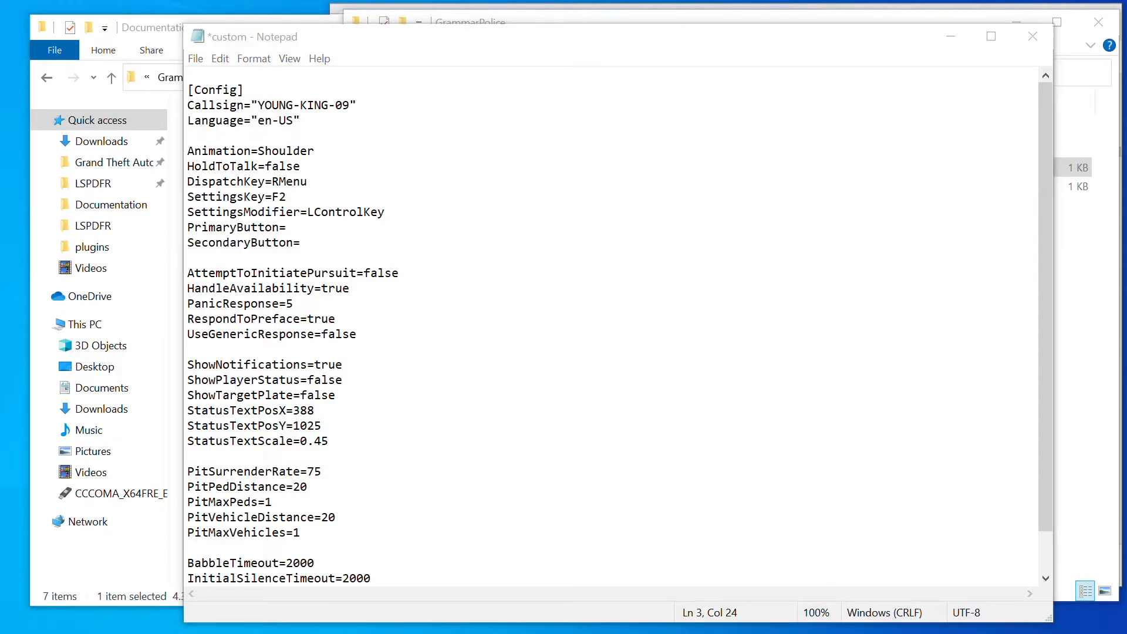
# - Replace the Animation value with Earpiece, leaving no trailing space
pyautogui.doubleClick(283, 152)
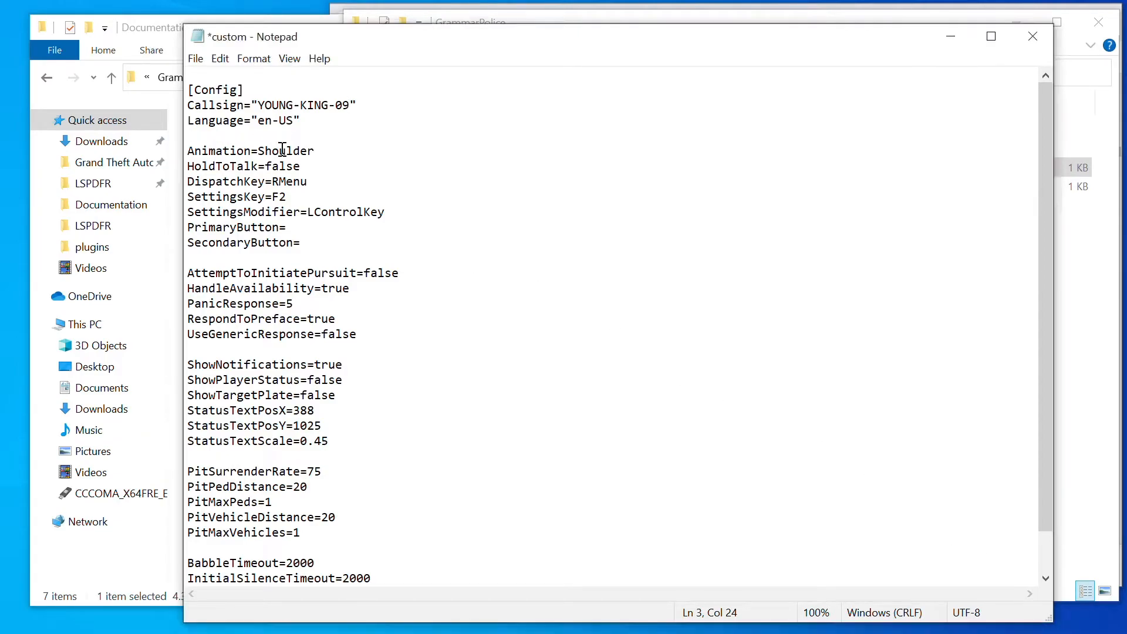
pyautogui.rightClick(284, 151)
pyautogui.click(272, 154)
pyautogui.moveTo(259, 152); pyautogui.dragTo(315, 157)
pyautogui.rightClick(301, 151)
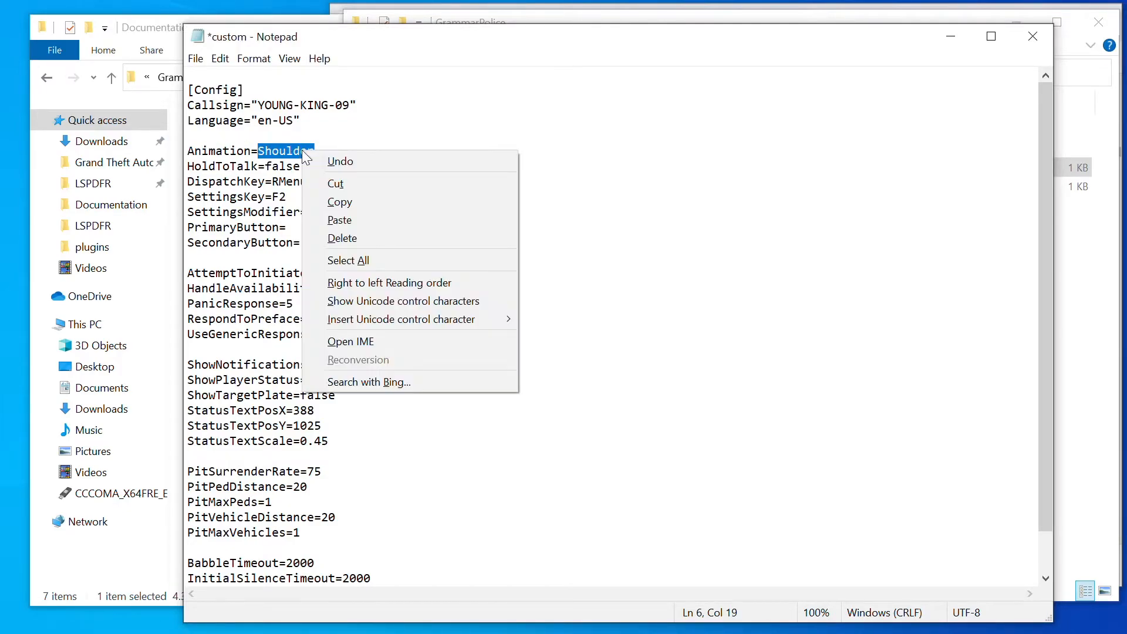
pyautogui.click(371, 219)
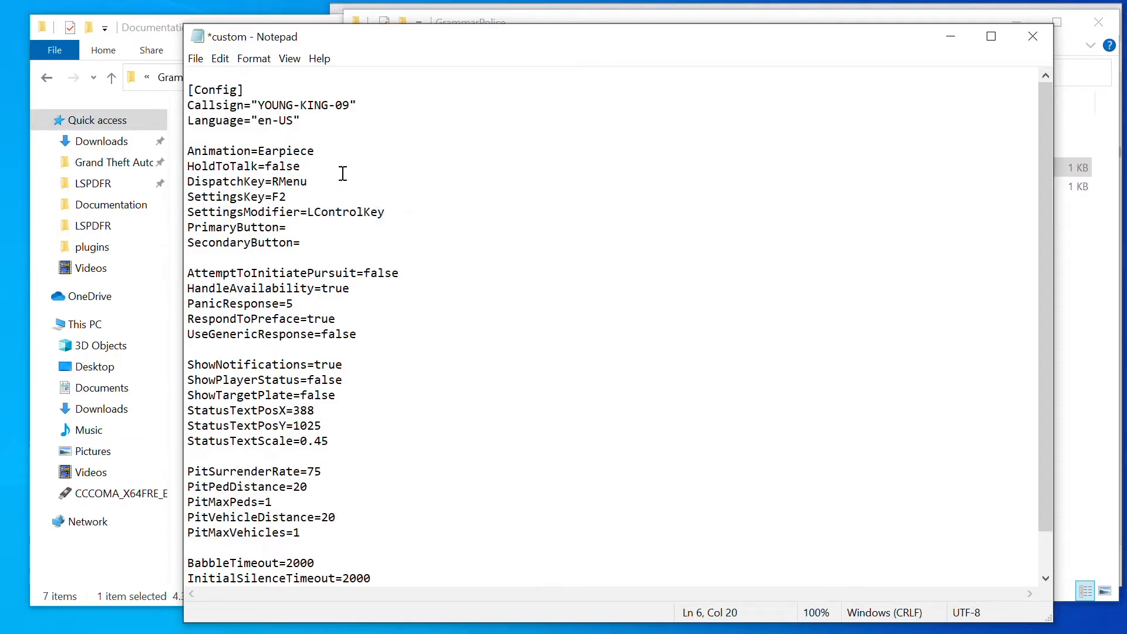
pyautogui.press('BackSpace')
# - Set HoldToTalk to True
pyautogui.doubleClick(287, 167)
pyautogui.click(288, 168)
pyautogui.click(303, 168)
pyautogui.press('BackSpace')
pyautogui.press('BackSpace')
pyautogui.press('BackSpace')
pyautogui.press('BackSpace')
pyautogui.press('BackSpace')
pyautogui.write('True')
# - Set DispatchKey to none
pyautogui.press('Down')
pyautogui.press('BackSpace')
pyautogui.press('BackSpace')
pyautogui.press('BackSpace')
pyautogui.press('BackSpace')
pyautogui.press('BackSpace')
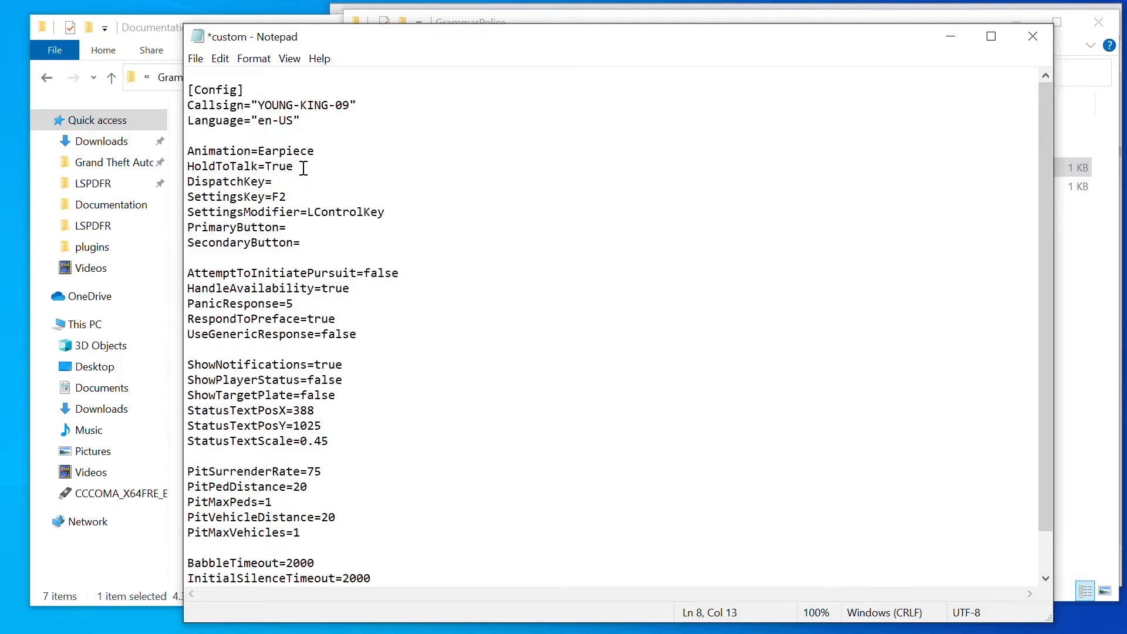
pyautogui.write('none')
# - Set SettingsKey to F3 and clear the SettingsModifier value
pyautogui.press('Down')
pyautogui.press('BackSpace')
pyautogui.write('3')
pyautogui.moveTo(387, 212); pyautogui.dragTo(307, 212)
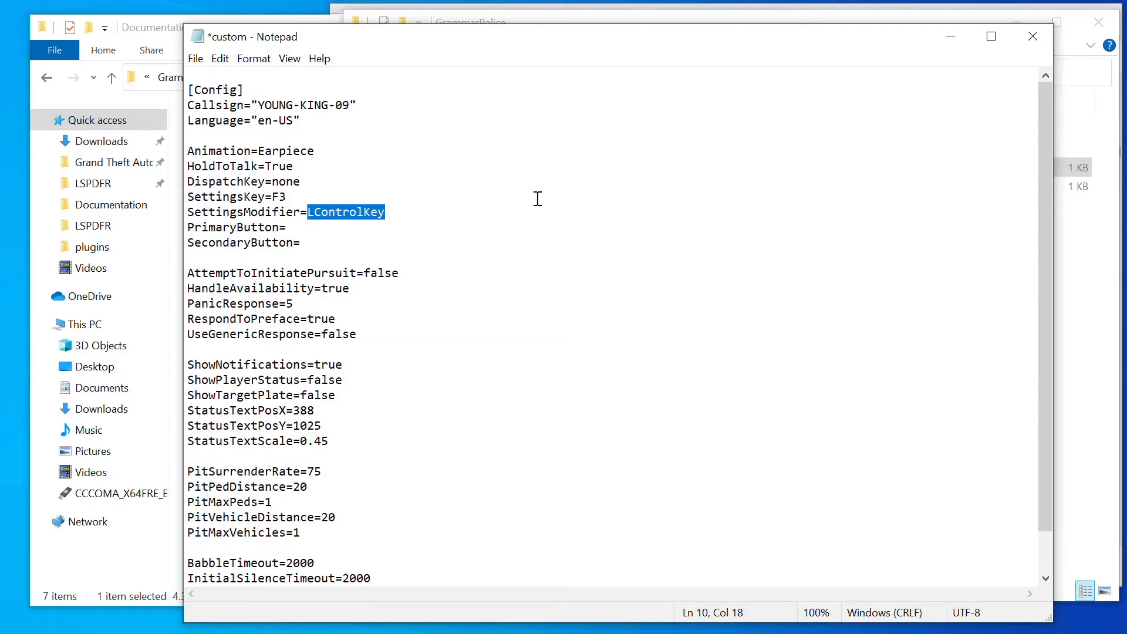
pyautogui.press('BackSpace')
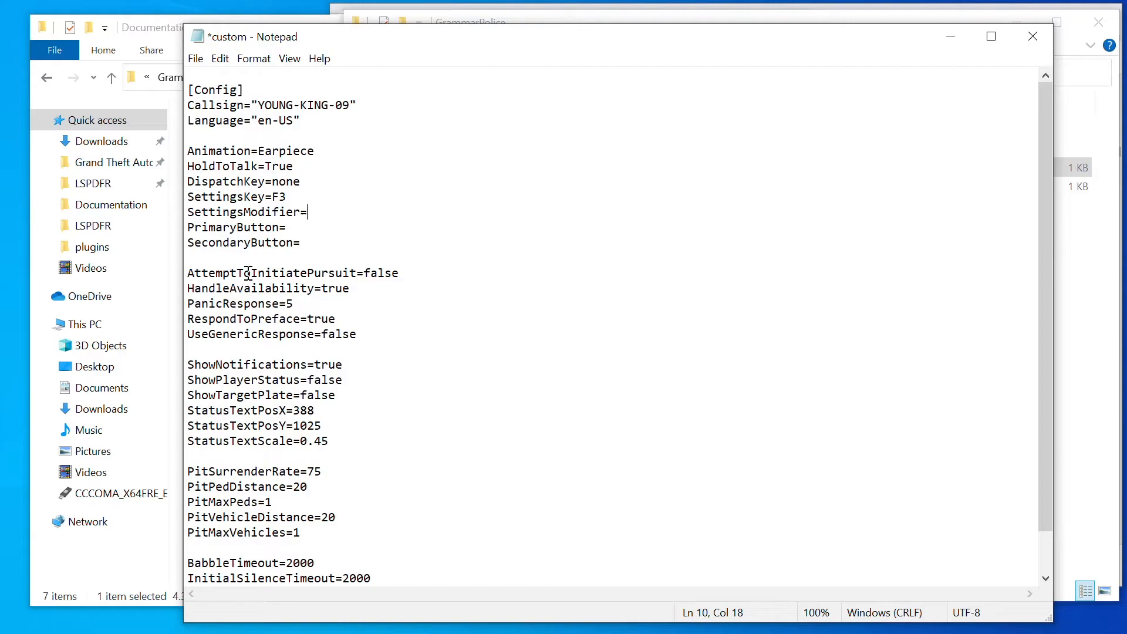
# - Set AttemptToInitiatePursuit to true
pyautogui.click(406, 273)
pyautogui.press('BackSpace')
pyautogui.press('BackSpace')
pyautogui.press('BackSpace')
pyautogui.press('BackSpace')
pyautogui.press('BackSpace')
pyautogui.write('true')
# - Correct the HoldToTalk value to lowercase true
pyautogui.click(272, 168)
pyautogui.press('BackSpace')
pyautogui.write('t')
# - Set ShowPlayerStatus to true in the display settings
pyautogui.click(352, 379)
pyautogui.press('BackSpace')
pyautogui.press('BackSpace')
pyautogui.press('BackSpace')
pyautogui.press('BackSpace')
pyautogui.press('BackSpace')
pyautogui.write('tre')
pyautogui.press('BackSpace')
pyautogui.write('ue')
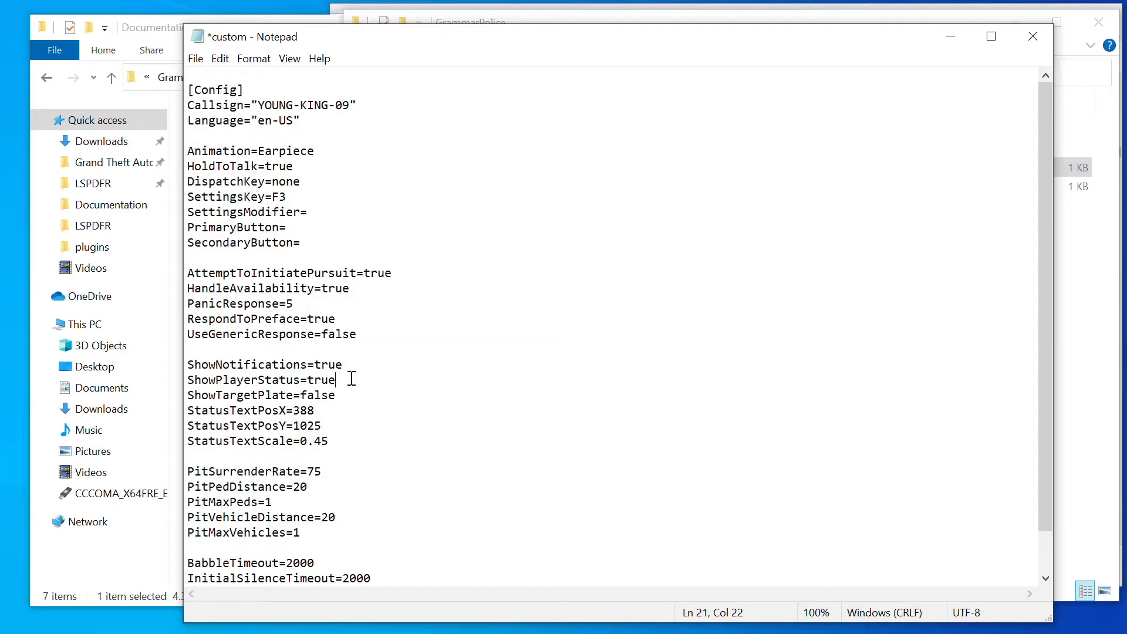
pyautogui.scroll(-1, 347, 381)
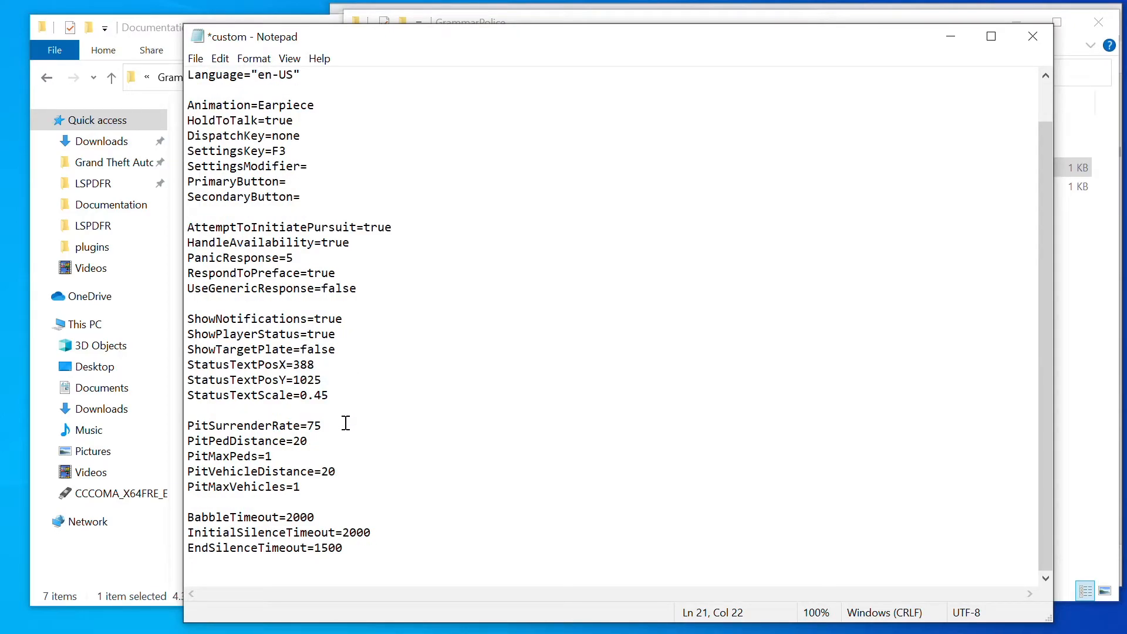
# - In the Configuration Log file, add the heading "Grammar Police 1.3.0 Install ()" below the General Clean Up entries
pyautogui.scroll(1, 378, 429)
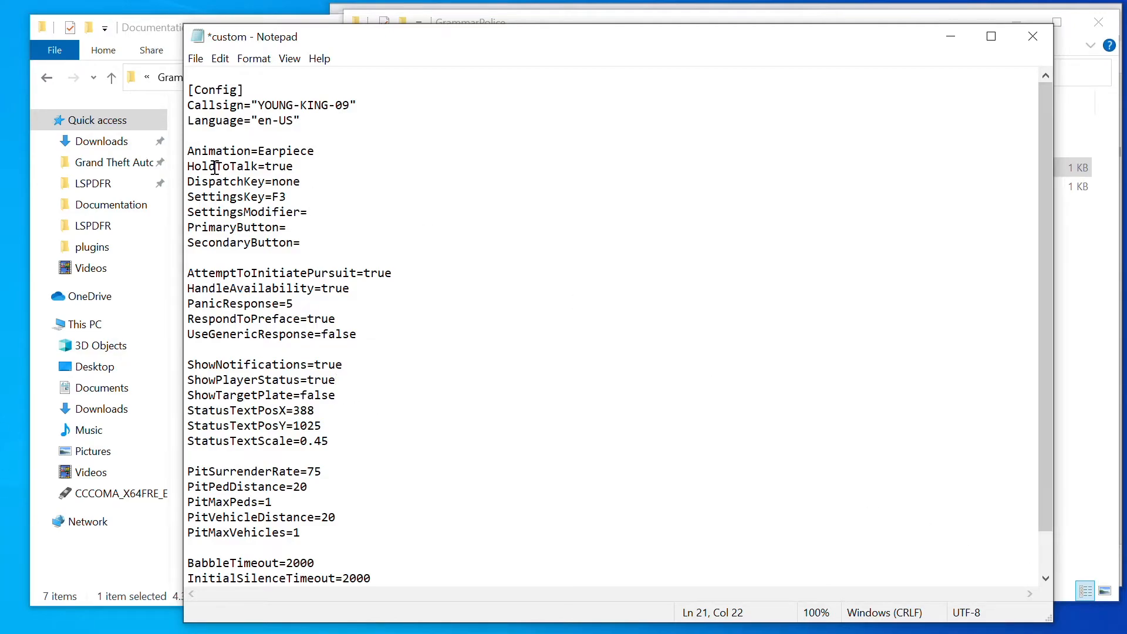
pyautogui.moveTo(136, 30); pyautogui.dragTo(76, 633)
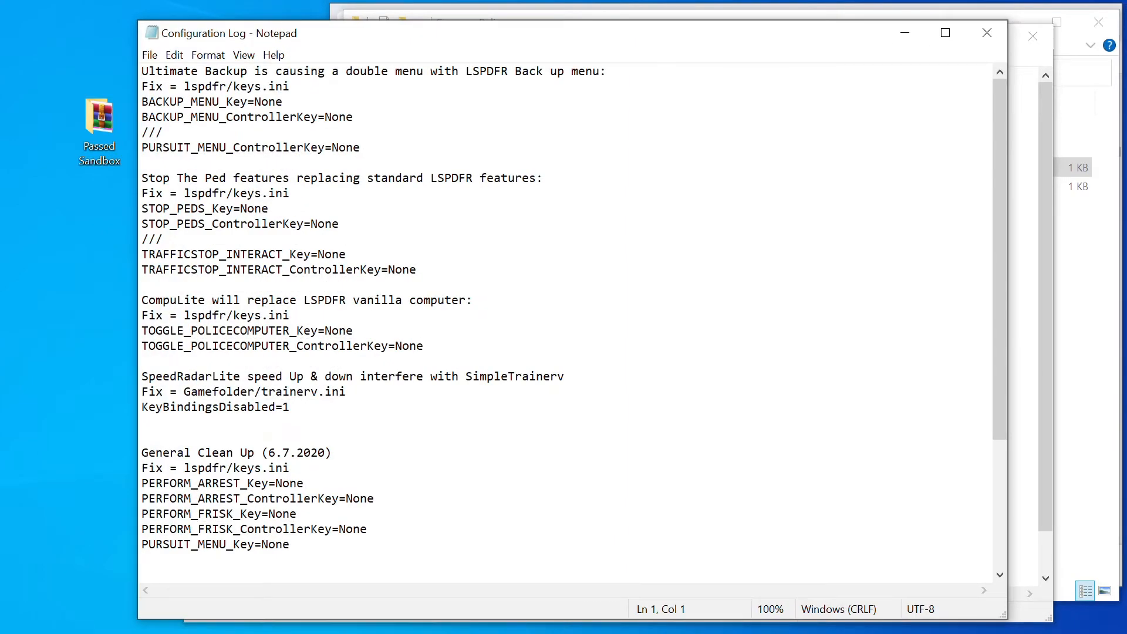
pyautogui.click(314, 547)
pyautogui.press('Return')
pyautogui.press('Return')
pyautogui.write('Grammar')
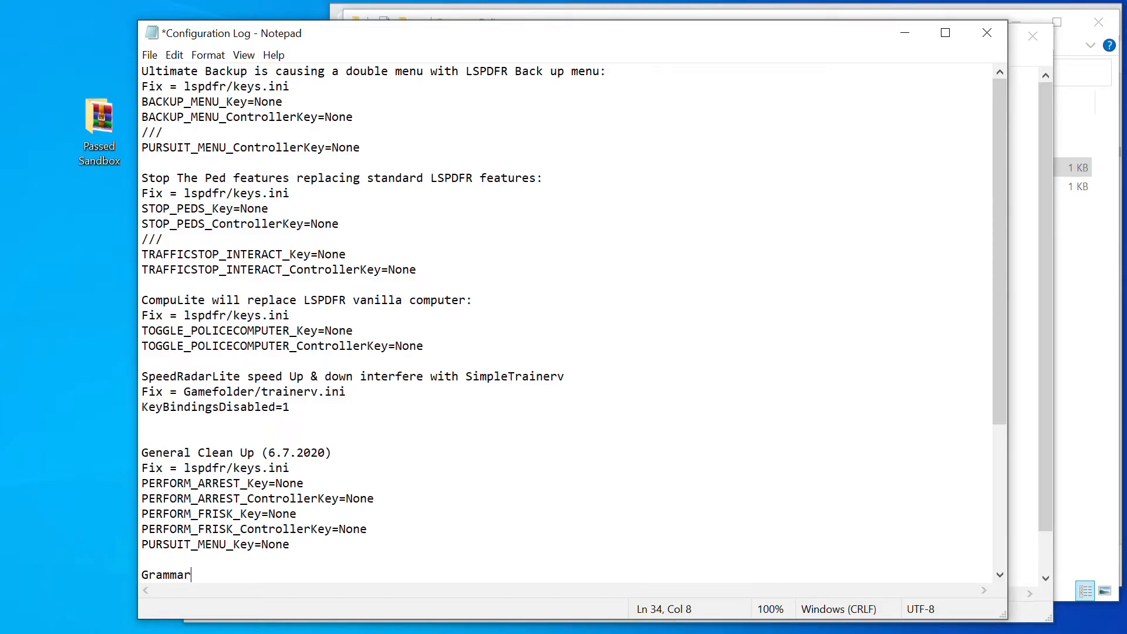
pyautogui.write(' Police 1.3.0 ()Install')
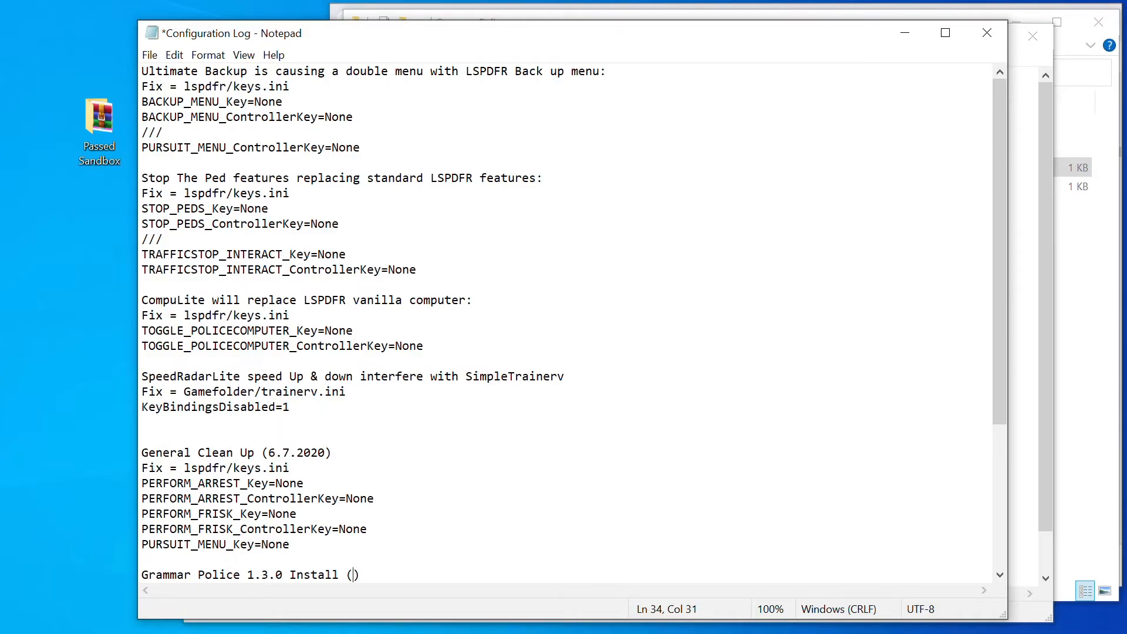
# - Move the Grammar Police heading from below General Clean Up to the end of the log, after the Sandbox Push entries
pyautogui.scroll(-5, 337, 380)
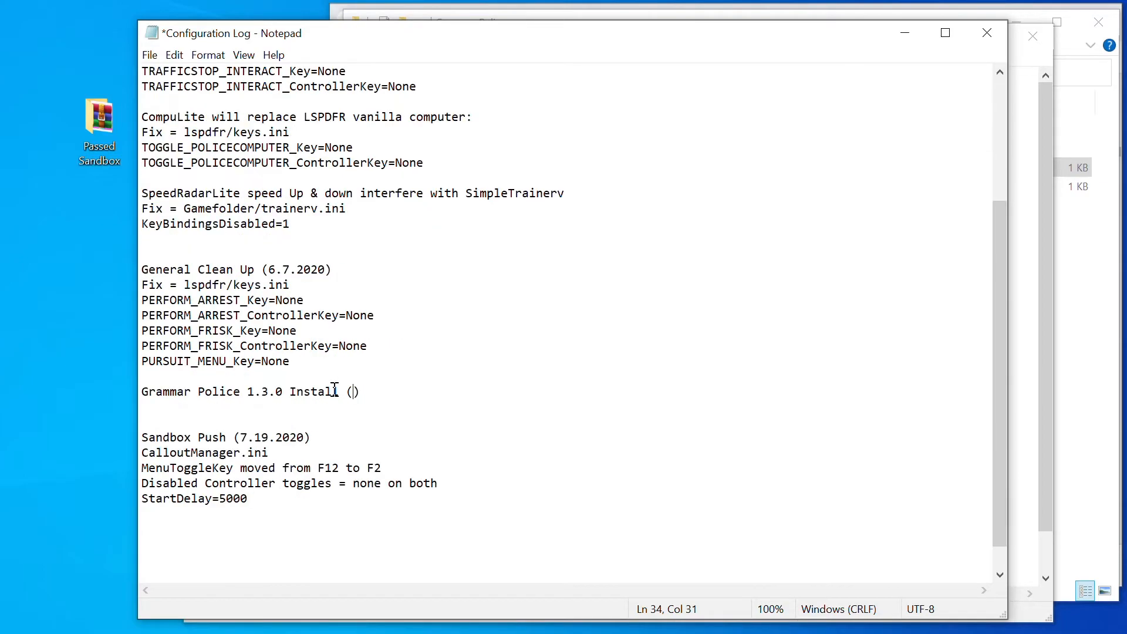
pyautogui.moveTo(375, 360); pyautogui.dragTo(123, 343)
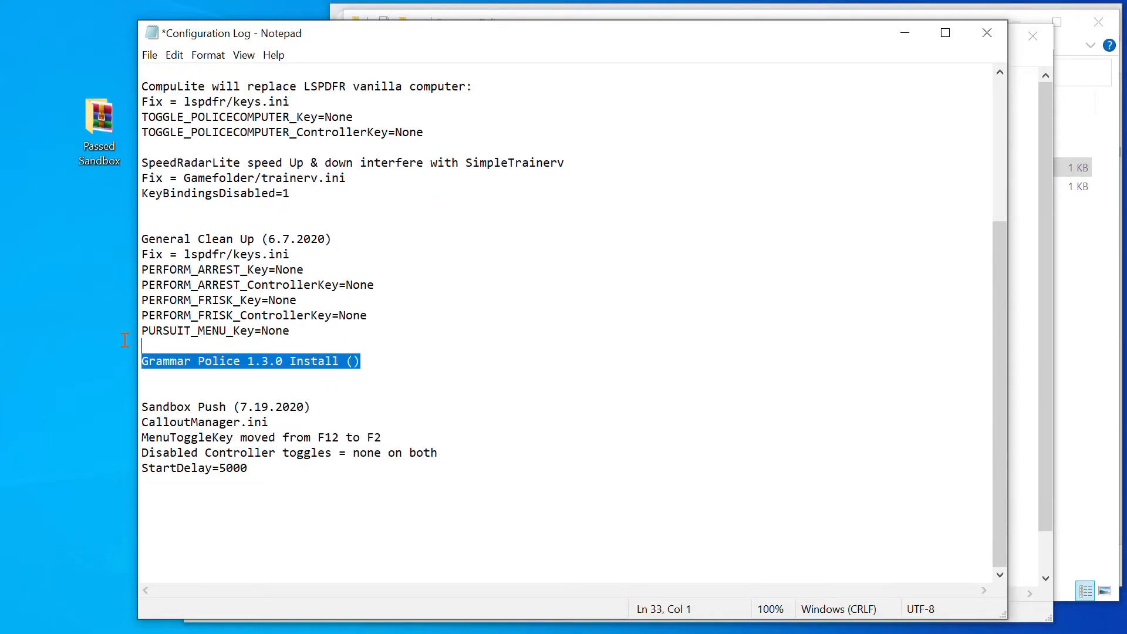
pyautogui.rightClick(169, 364)
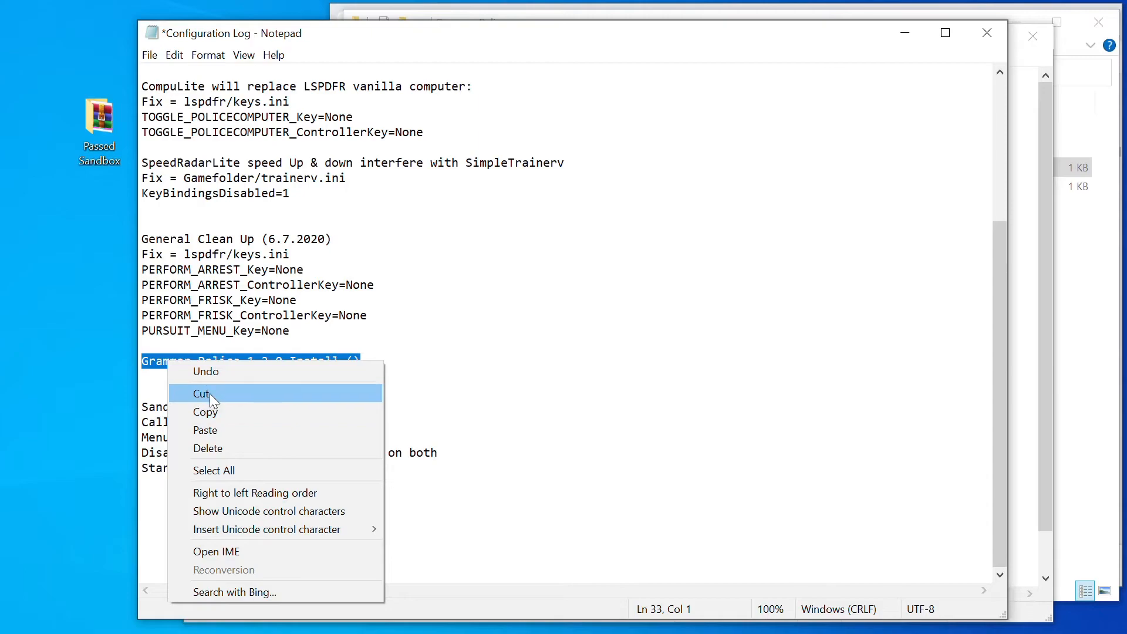
pyautogui.click(203, 393)
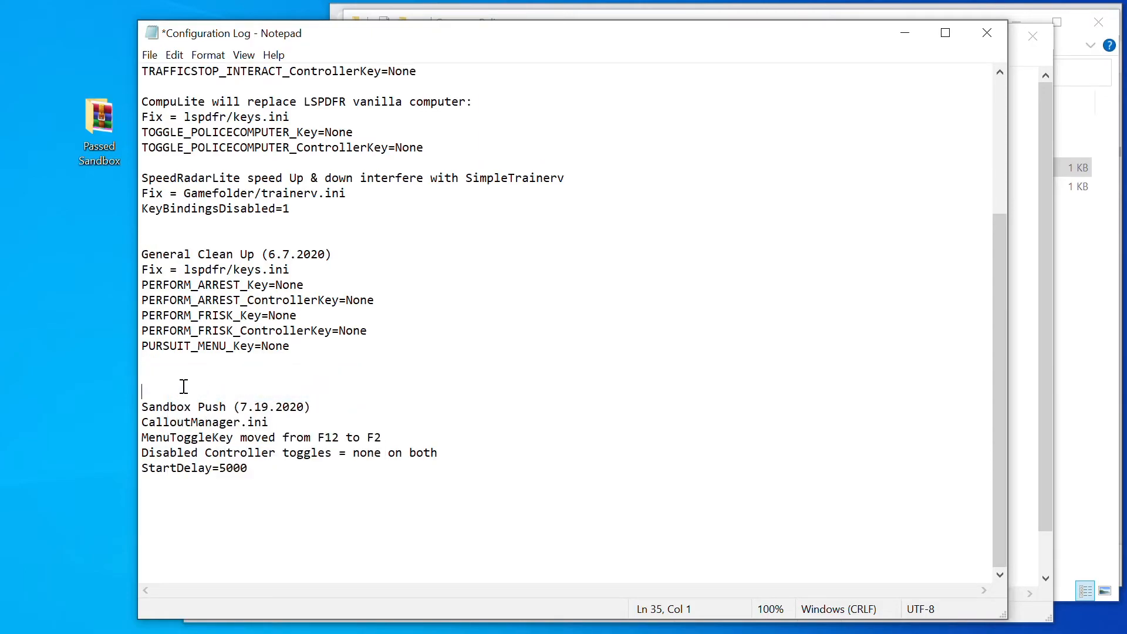
pyautogui.press('BackSpace')
pyautogui.click(356, 467)
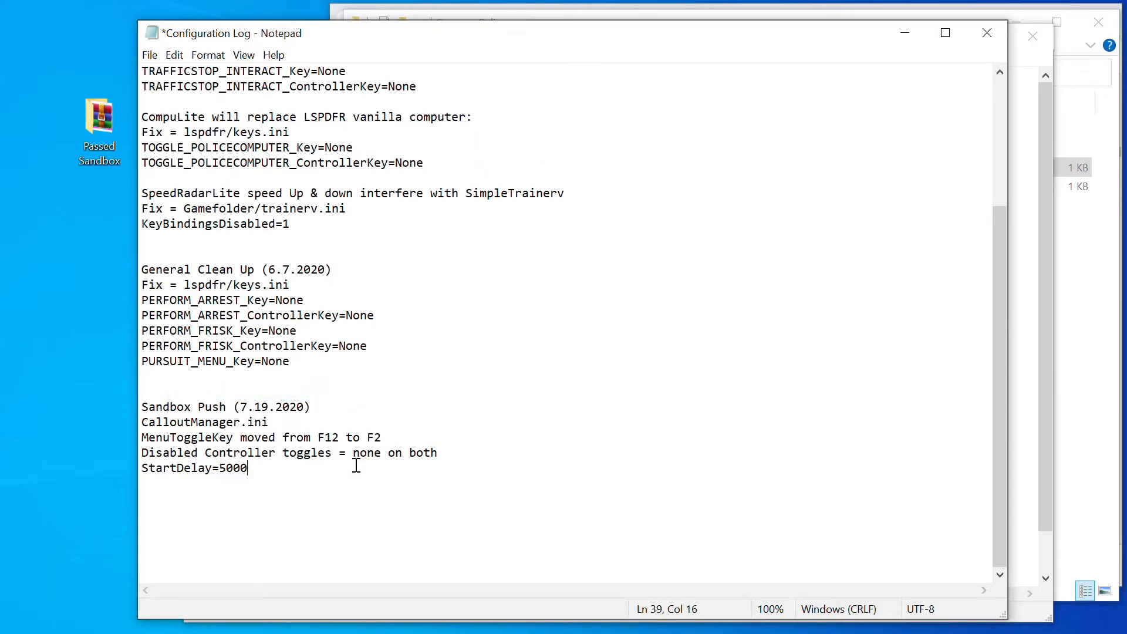
pyautogui.press('Return')
pyautogui.press('Return')
pyautogui.hotkey('ctrl', 'v')
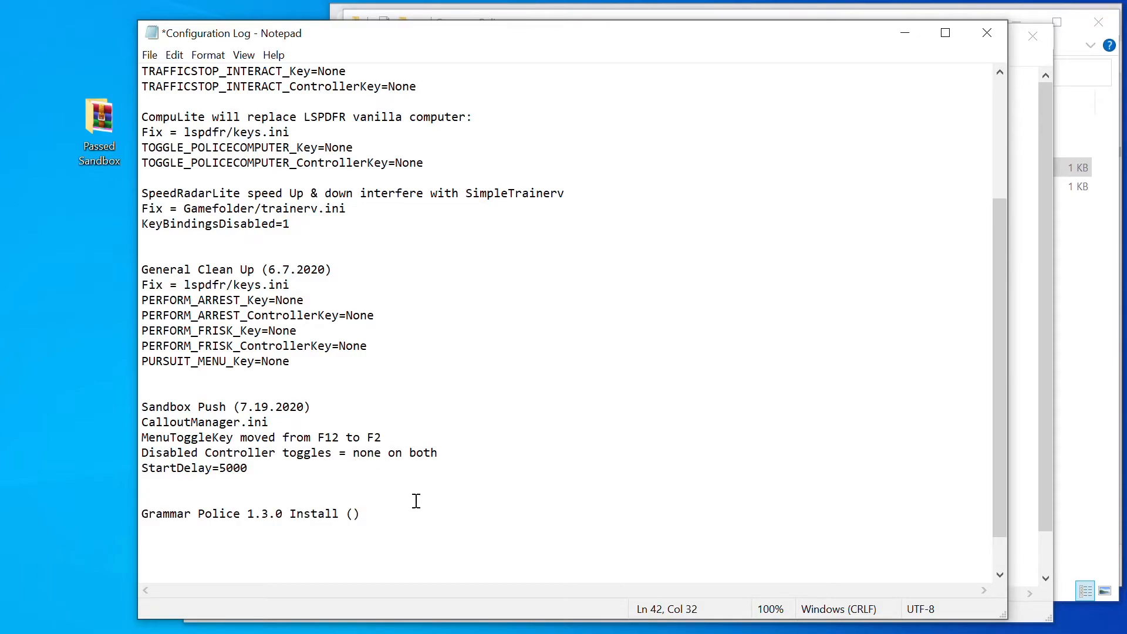
# - Enter the date 7.20.2020 in the Grammar Police heading's parentheses and start a new line below it
pyautogui.click(352, 513)
pyautogui.write('7.20.2020')
pyautogui.click(445, 514)
pyautogui.press('Return')
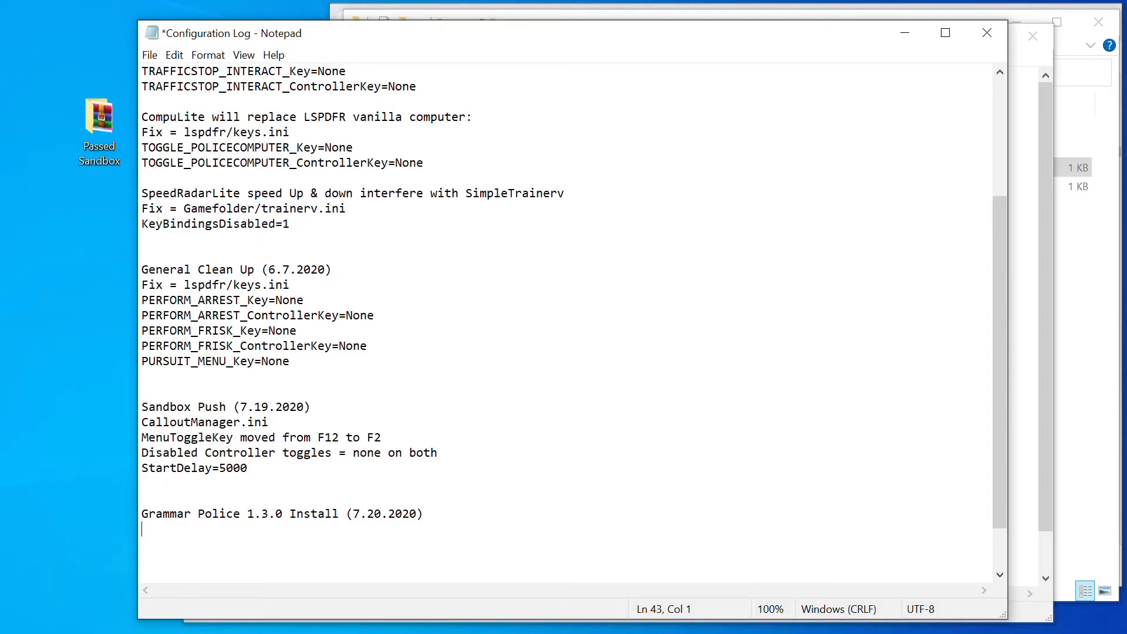
# - Shrink the Configuration Log window and position it so the custom settings file is accessible beside it
pyautogui.moveTo(133, 18); pyautogui.dragTo(334, 158)
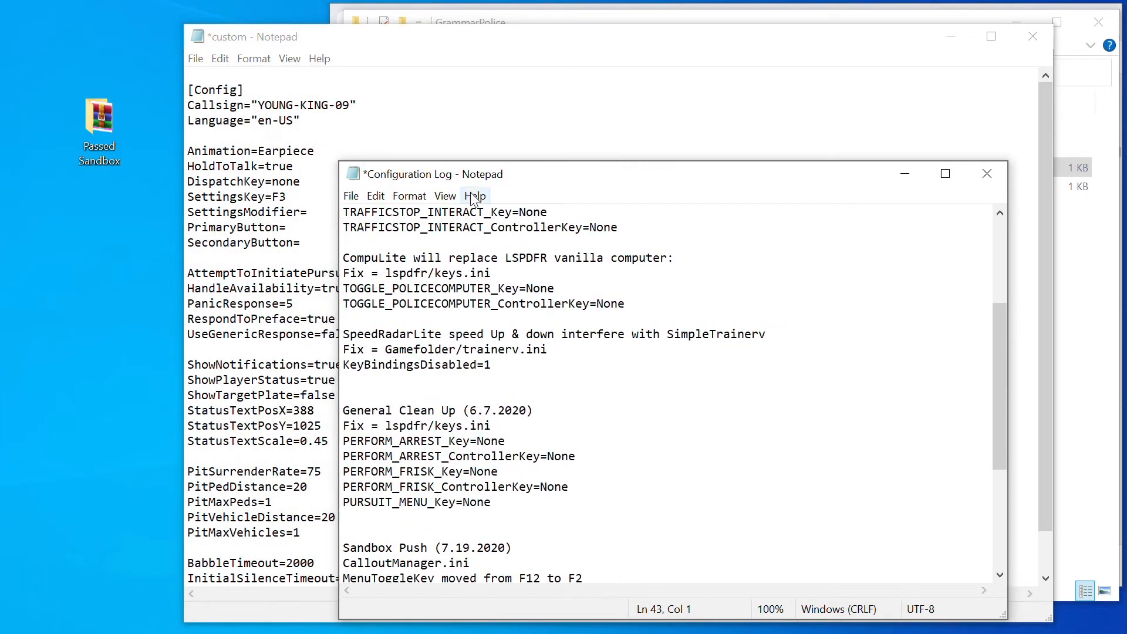
pyautogui.moveTo(540, 179); pyautogui.dragTo(251, 98)
pyautogui.scroll(-5, 250, 241)
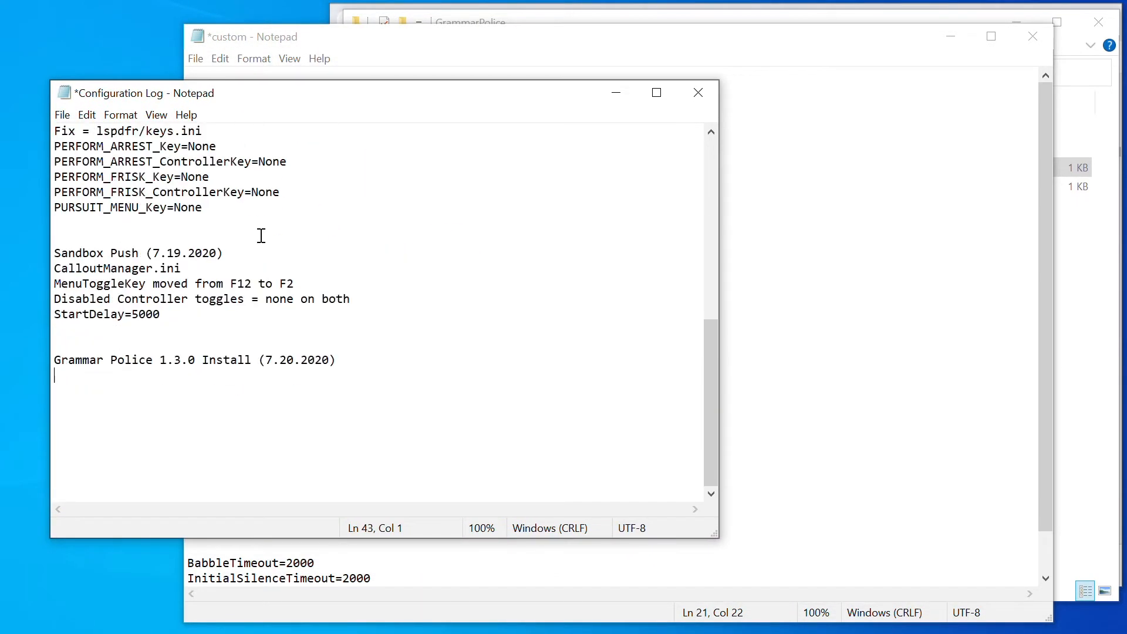
pyautogui.moveTo(418, 103); pyautogui.dragTo(364, 116)
# - Copy the Callsign line from the custom file into the log under the Grammar Police heading
pyautogui.click(375, 39)
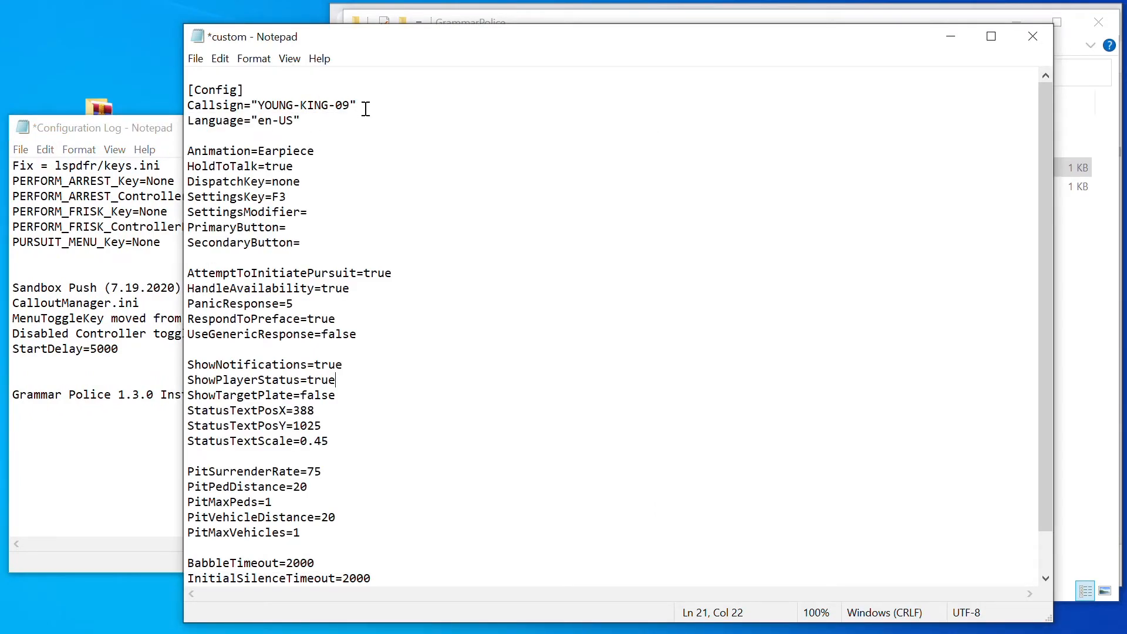
pyautogui.moveTo(384, 107); pyautogui.dragTo(158, 106)
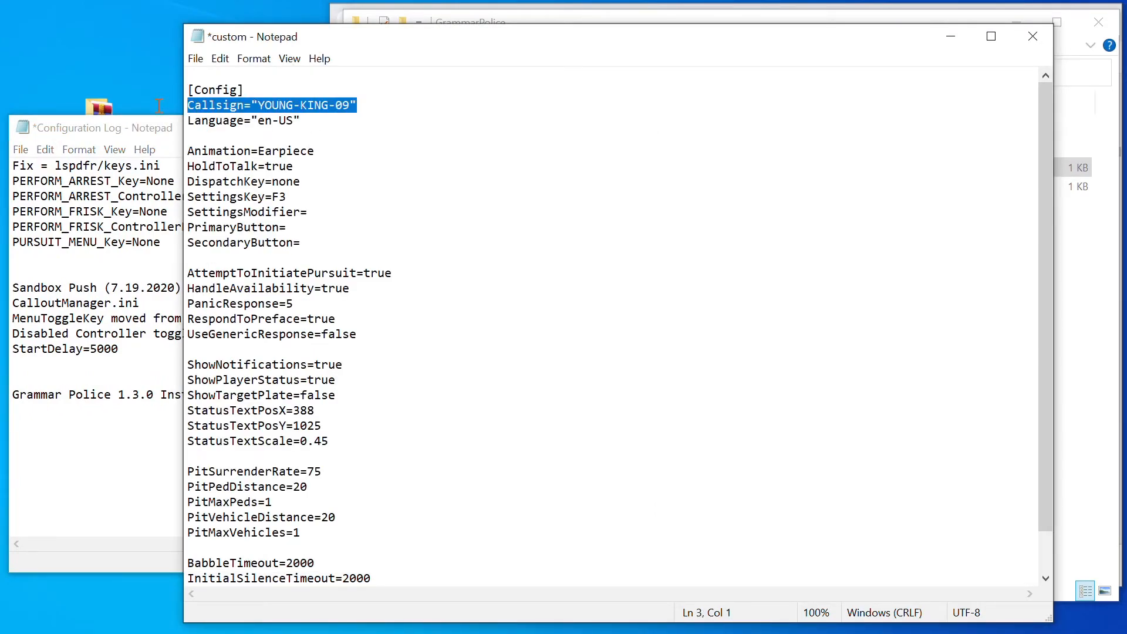
pyautogui.rightClick(220, 108)
pyautogui.click(258, 159)
pyautogui.click(66, 431)
pyautogui.click(45, 418)
pyautogui.rightClick(36, 411)
pyautogui.click(110, 238)
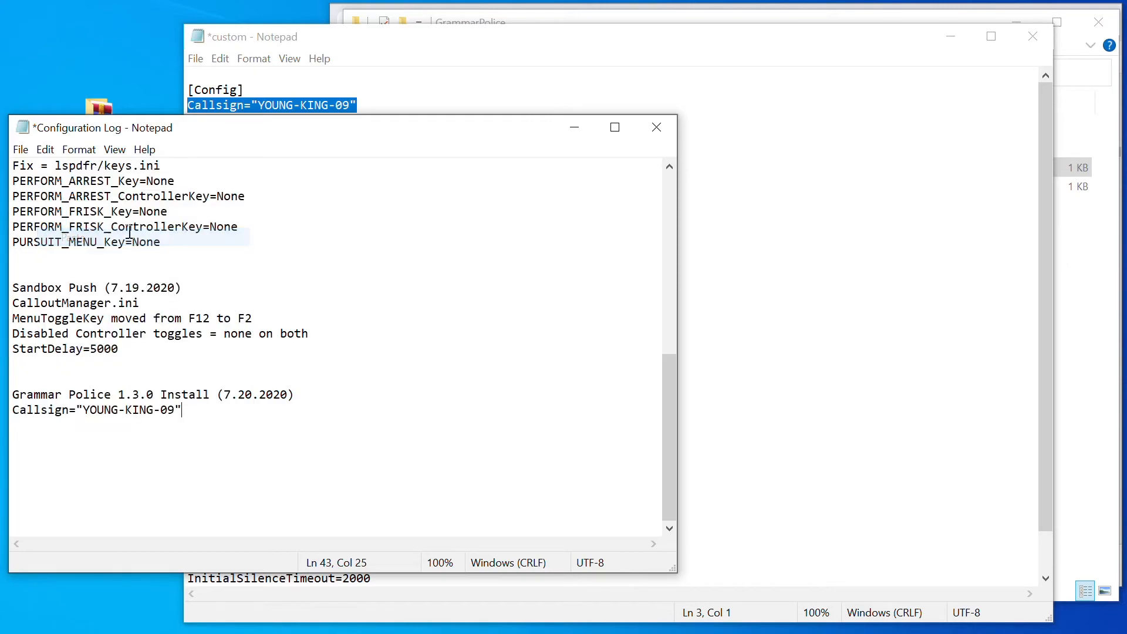
# - Copy the Animation=Earpiece line from the custom file into the log below the Callsign line
pyautogui.click(337, 47)
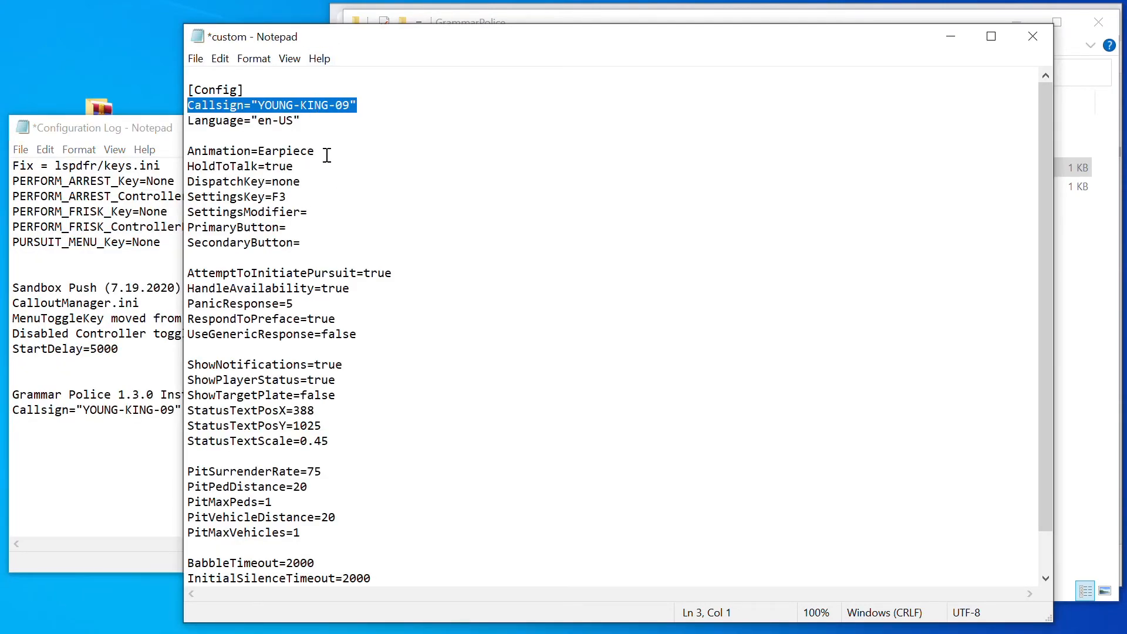
pyautogui.moveTo(327, 155); pyautogui.dragTo(183, 150)
pyautogui.rightClick(200, 151)
pyautogui.click(223, 202)
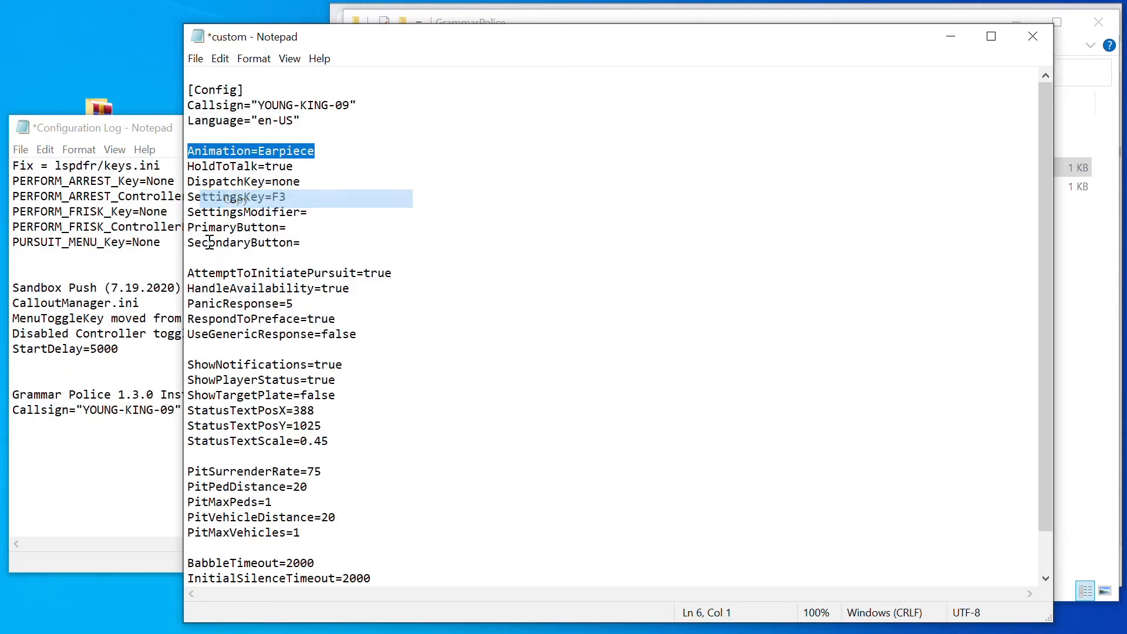
pyautogui.click(126, 437)
pyautogui.click(38, 423)
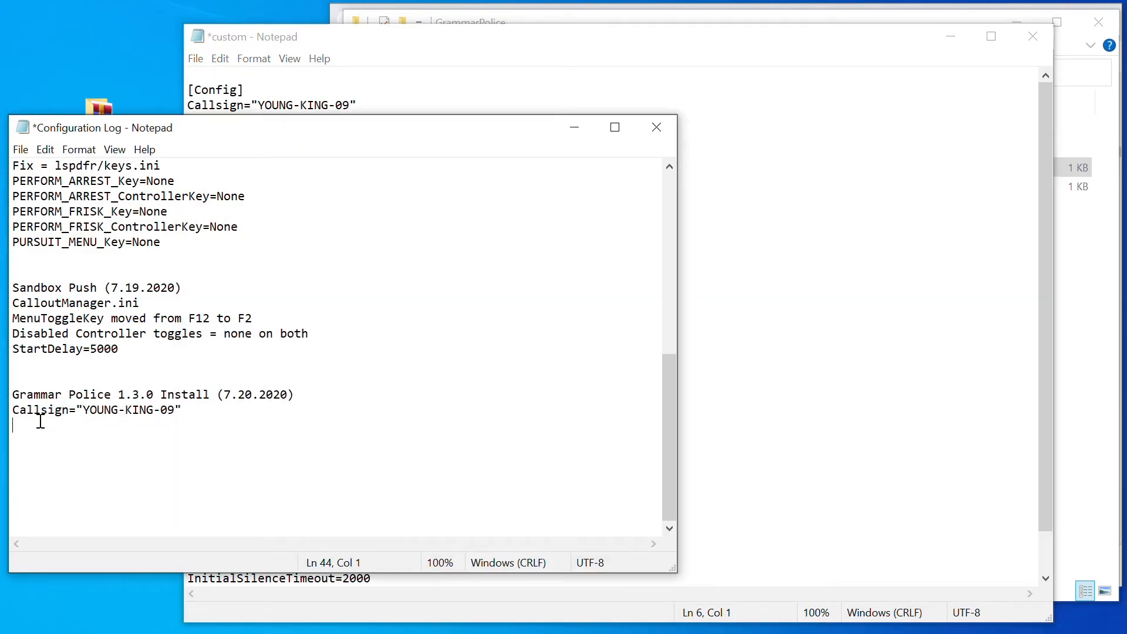
pyautogui.rightClick(38, 420)
pyautogui.click(88, 247)
# - Copy the SettingsKey=F3 line from the custom file into the log below the Animation line
pyautogui.click(313, 37)
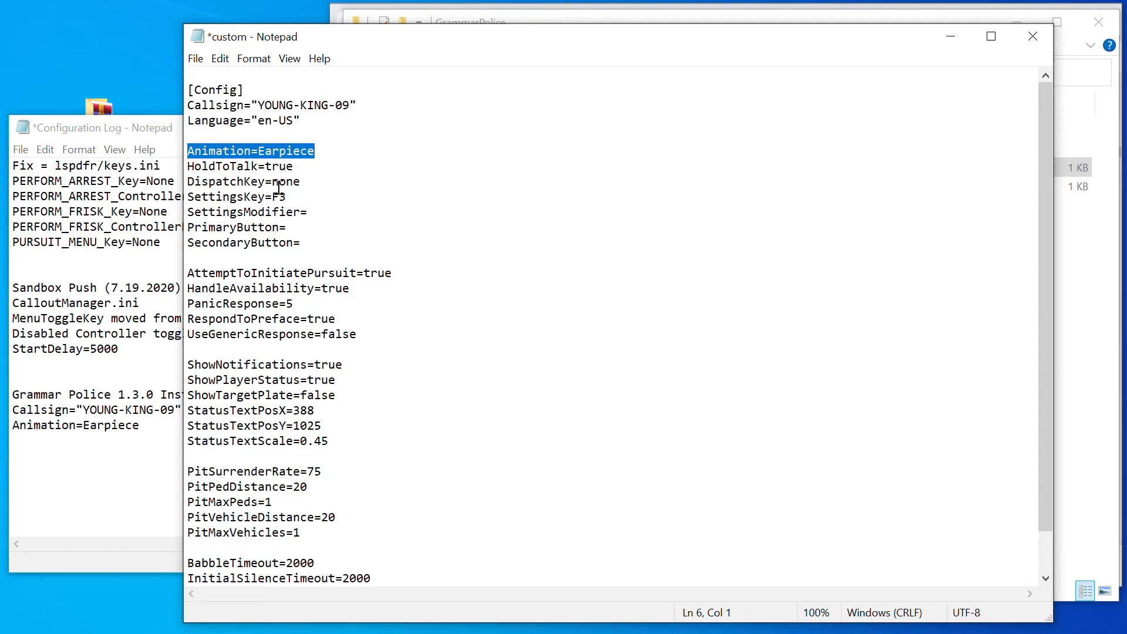
pyautogui.moveTo(293, 197); pyautogui.dragTo(175, 195)
pyautogui.rightClick(199, 193)
pyautogui.click(226, 242)
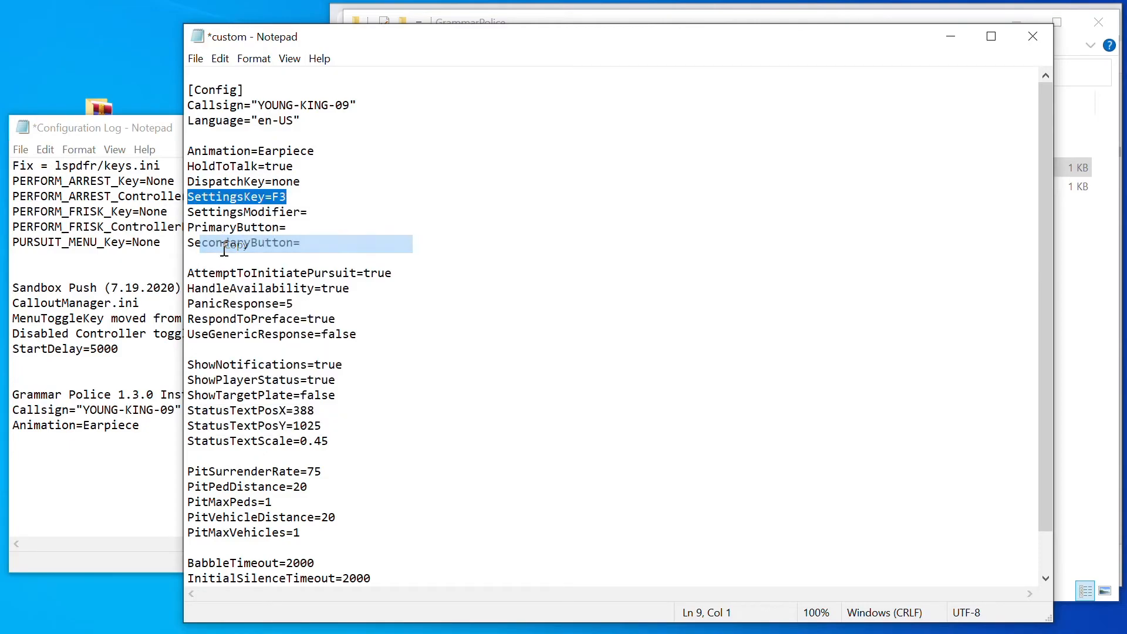
pyautogui.click(120, 459)
pyautogui.rightClick(59, 449)
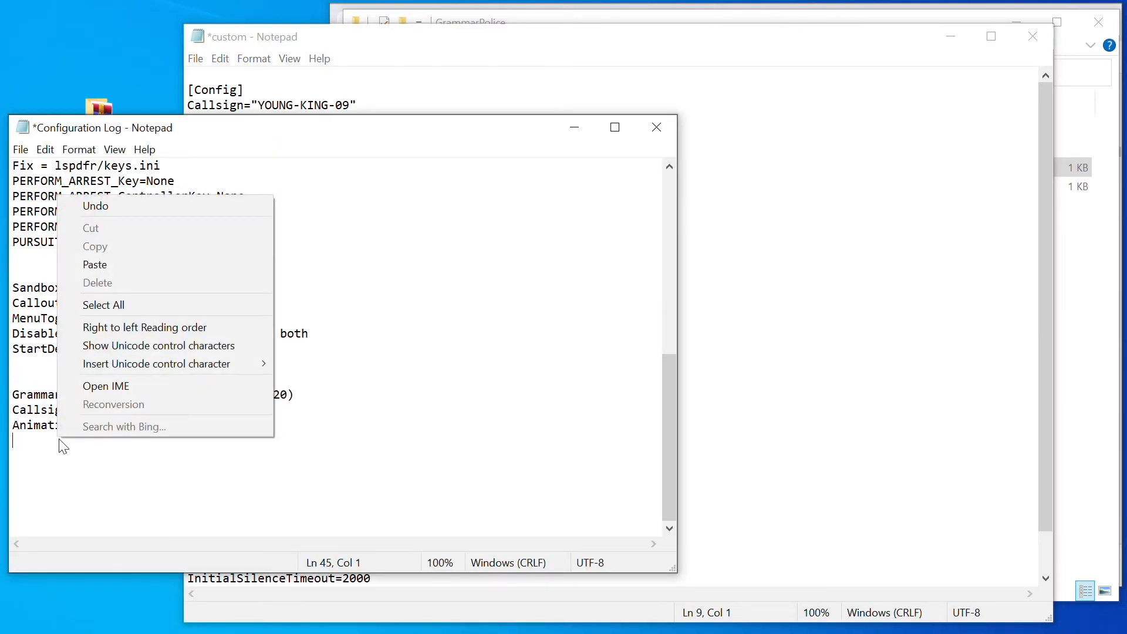
pyautogui.click(121, 263)
# - Copy the empty SettingsModifier= line from the custom file into the log below the SettingsKey line
pyautogui.click(332, 86)
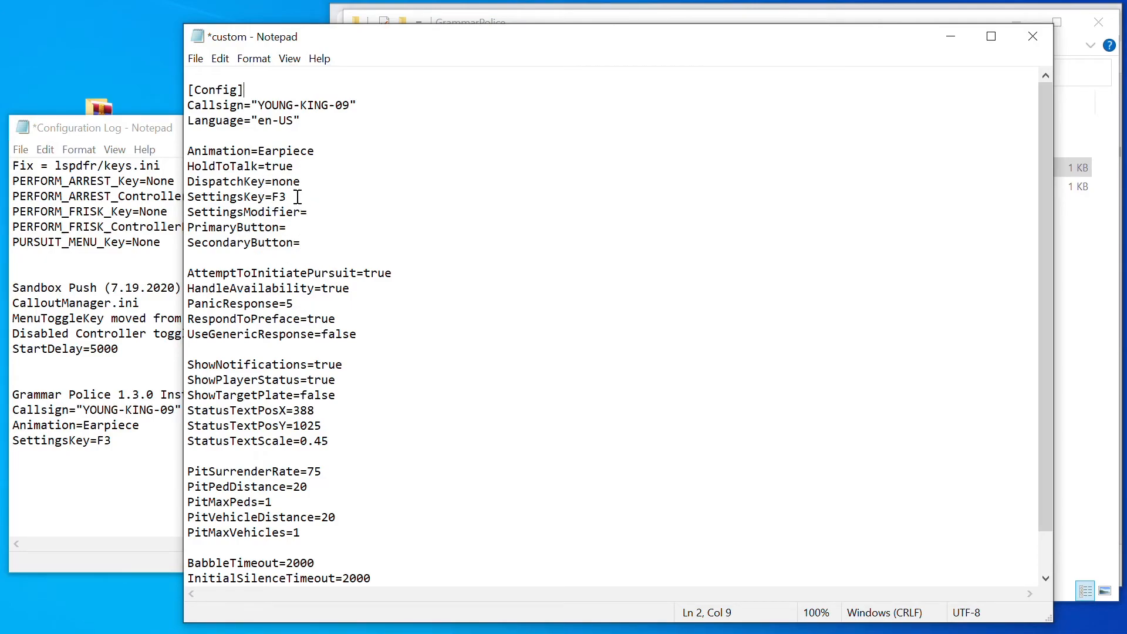
pyautogui.click(319, 215)
pyautogui.moveTo(319, 214); pyautogui.dragTo(187, 213)
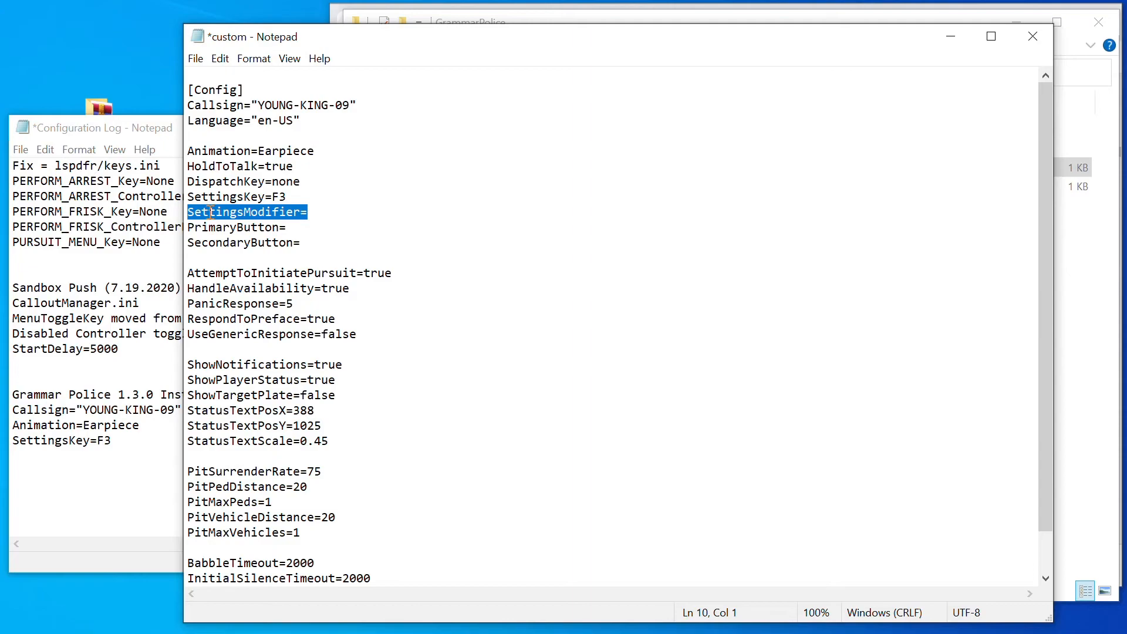
pyautogui.rightClick(209, 211)
pyautogui.click(255, 267)
pyautogui.click(98, 464)
pyautogui.click(61, 457)
pyautogui.rightClick(61, 457)
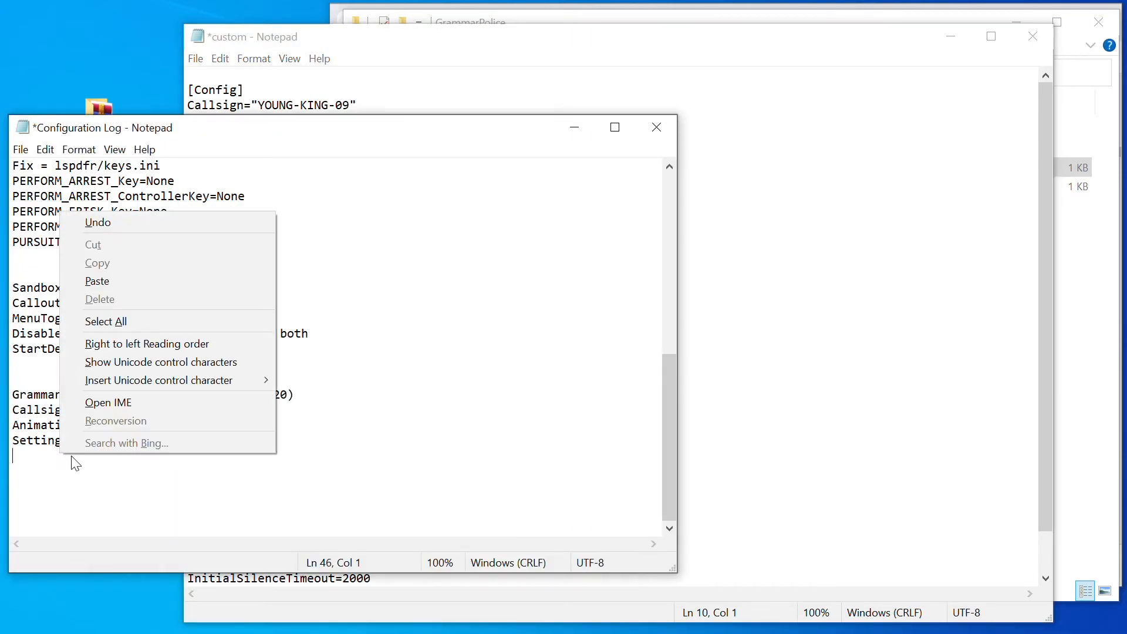
pyautogui.click(127, 280)
# - In the custom file, set PrimaryButton to B and SecondaryButton to LeftThumb
pyautogui.click(317, 37)
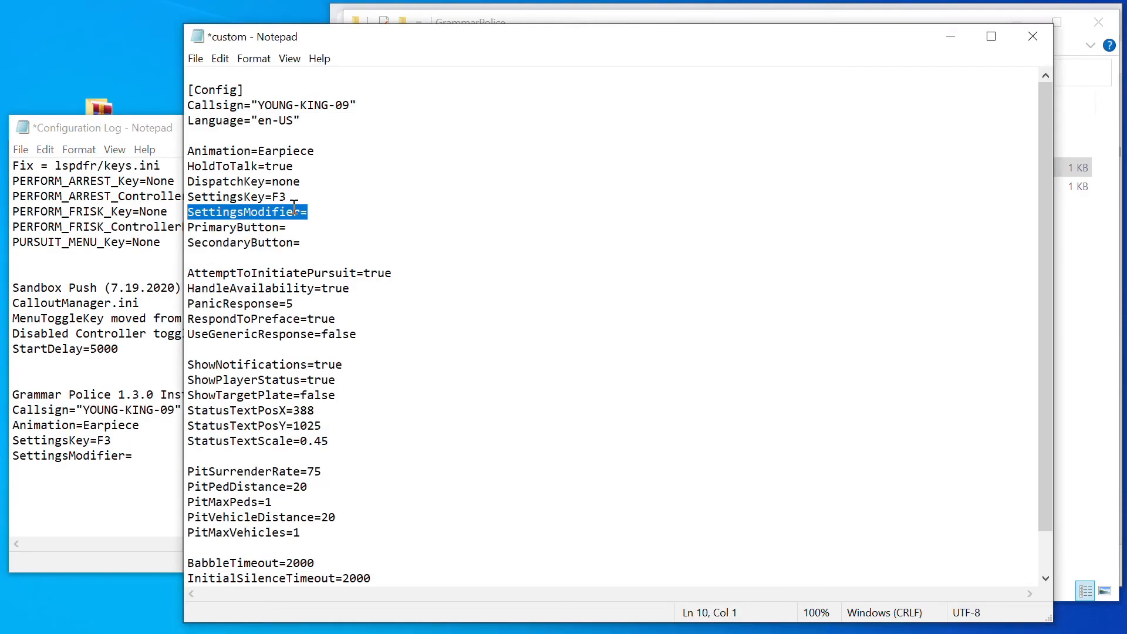
pyautogui.click(313, 229)
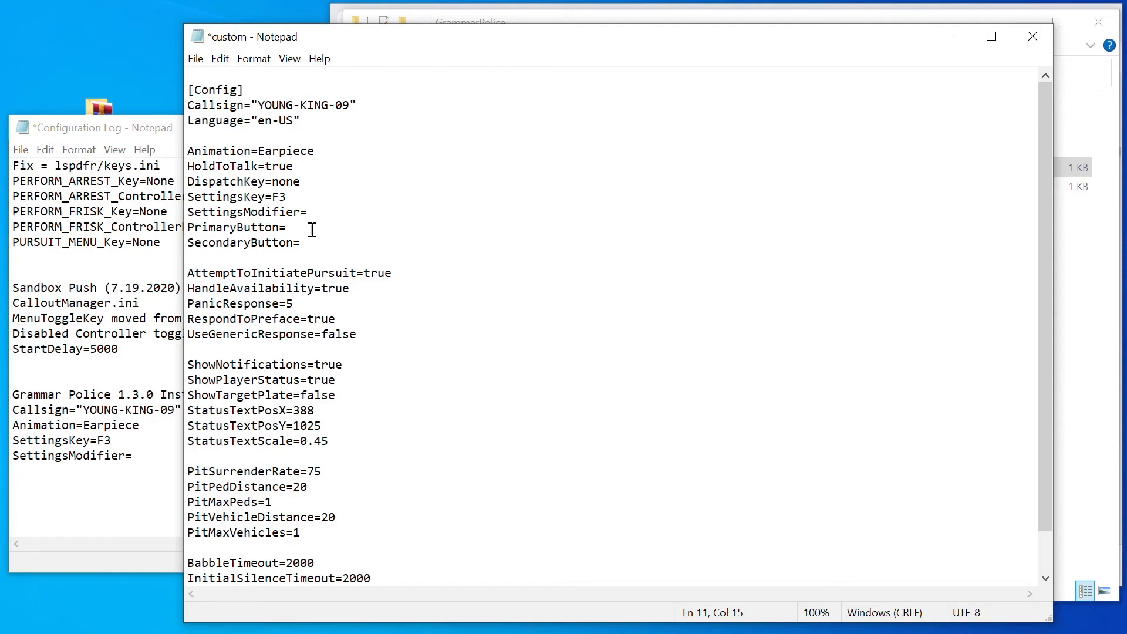
pyautogui.write('B')
pyautogui.click(314, 242)
pyautogui.write('LeftThumb')
# - Copy the lines from PrimaryButton through HandleAvailability into the end of the log and remove the blank line between them
pyautogui.moveTo(405, 273); pyautogui.dragTo(216, 274)
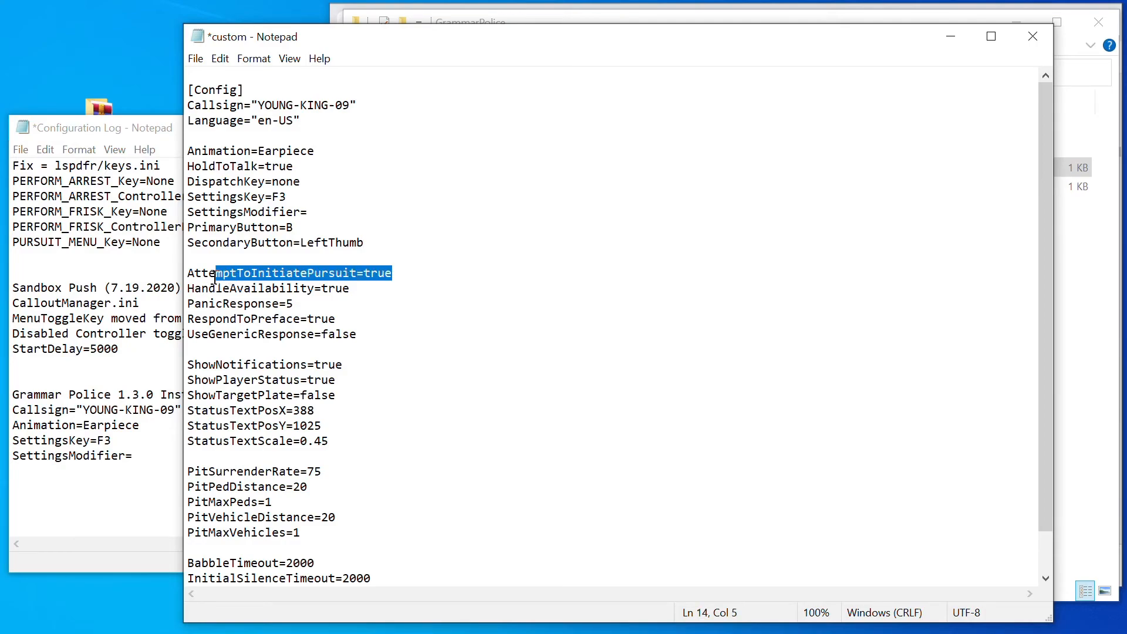
pyautogui.click(319, 224)
pyautogui.moveTo(374, 242); pyautogui.dragTo(165, 231)
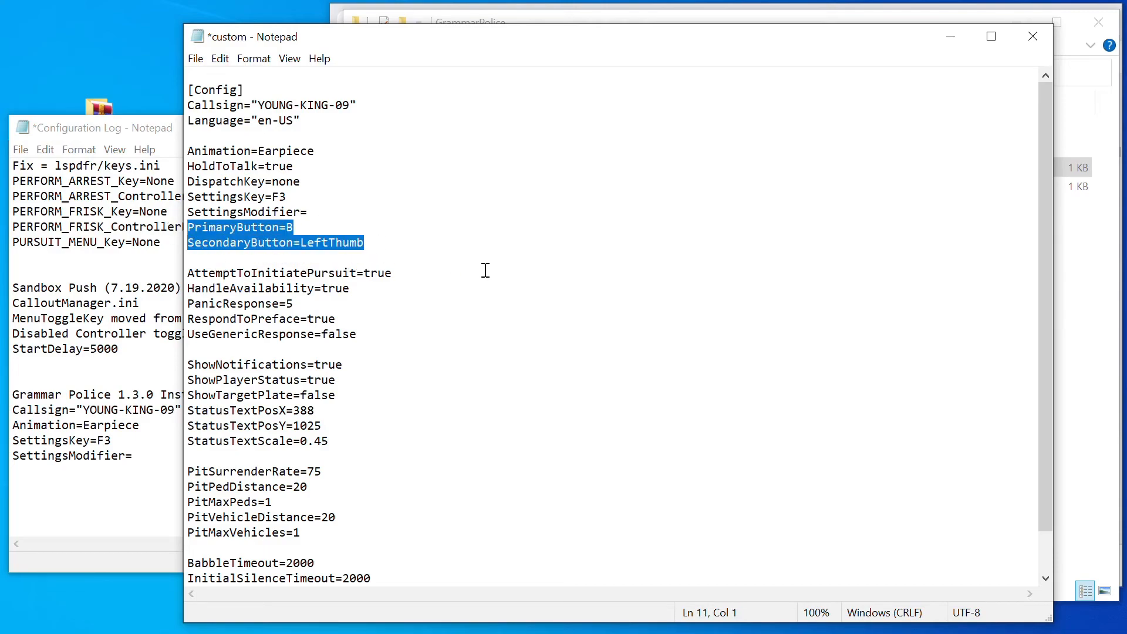
pyautogui.moveTo(404, 273); pyautogui.dragTo(173, 231)
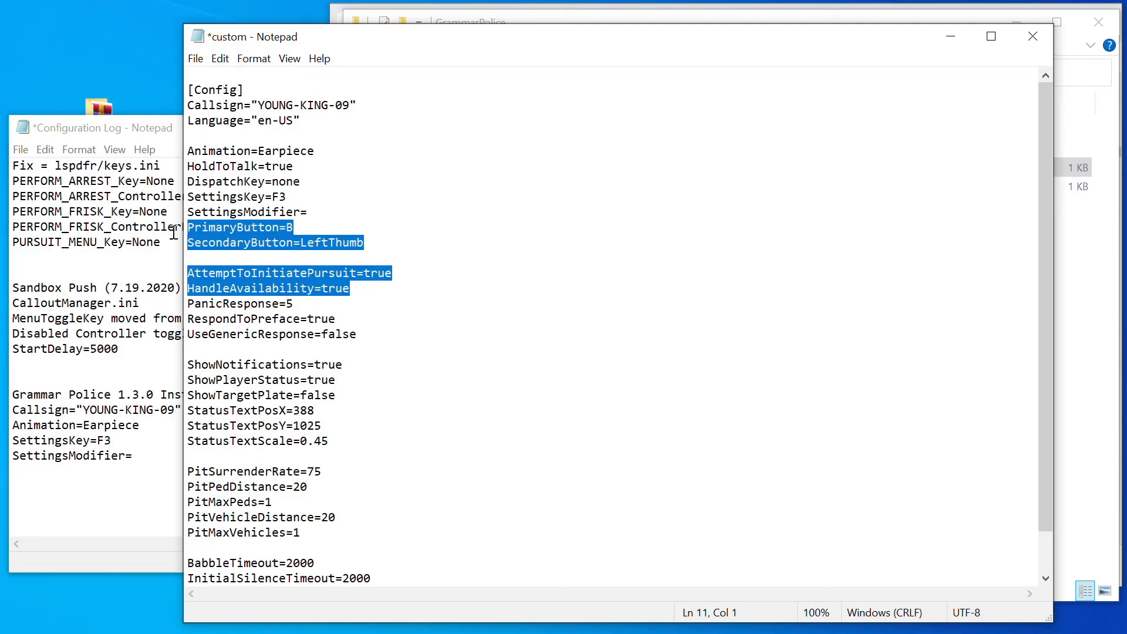
pyautogui.rightClick(202, 230)
pyautogui.click(235, 282)
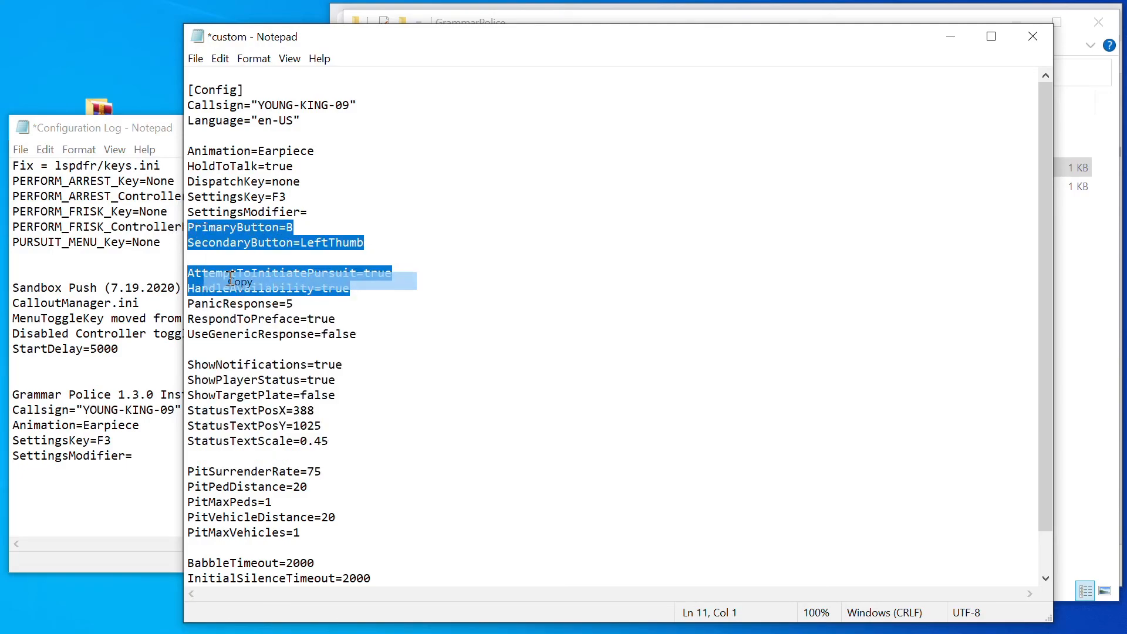
pyautogui.click(132, 466)
pyautogui.hotkey('ctrl', 'v')
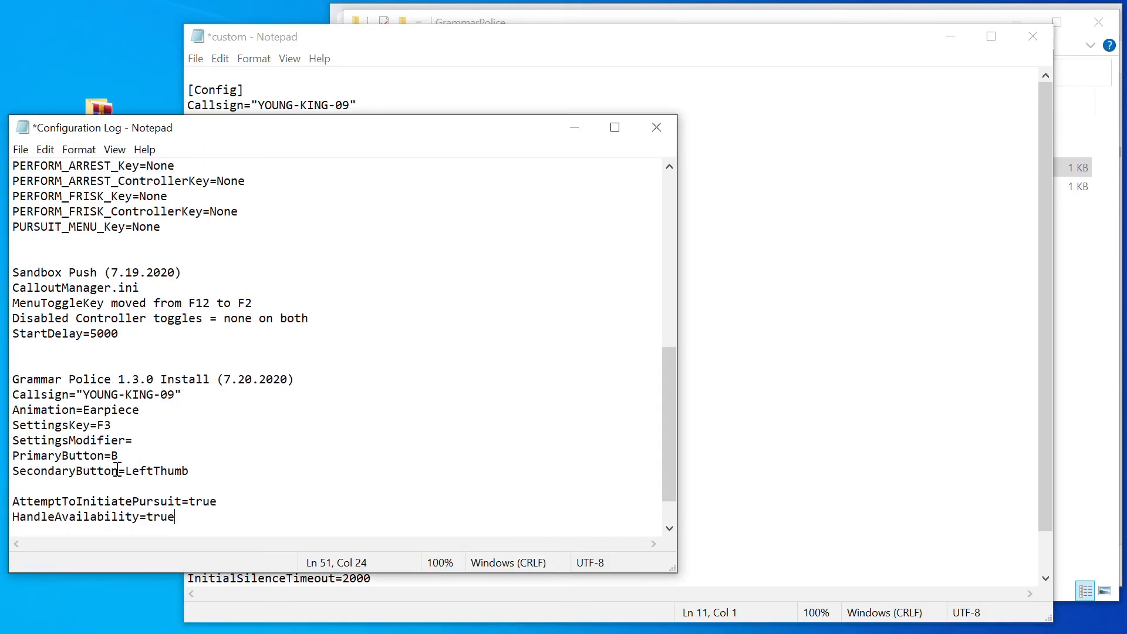
pyautogui.click(13, 503)
pyautogui.press('BackSpace')
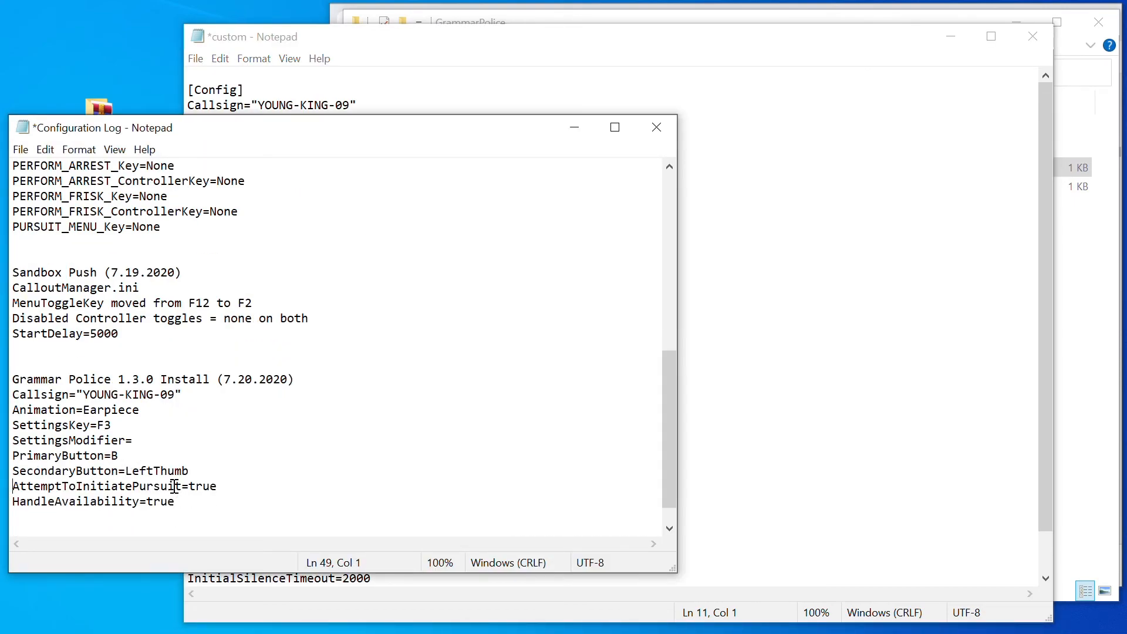
# - Copy the ShowPlayerStatus=true line from the custom file into the log below the HandleAvailability line
pyautogui.click(383, 50)
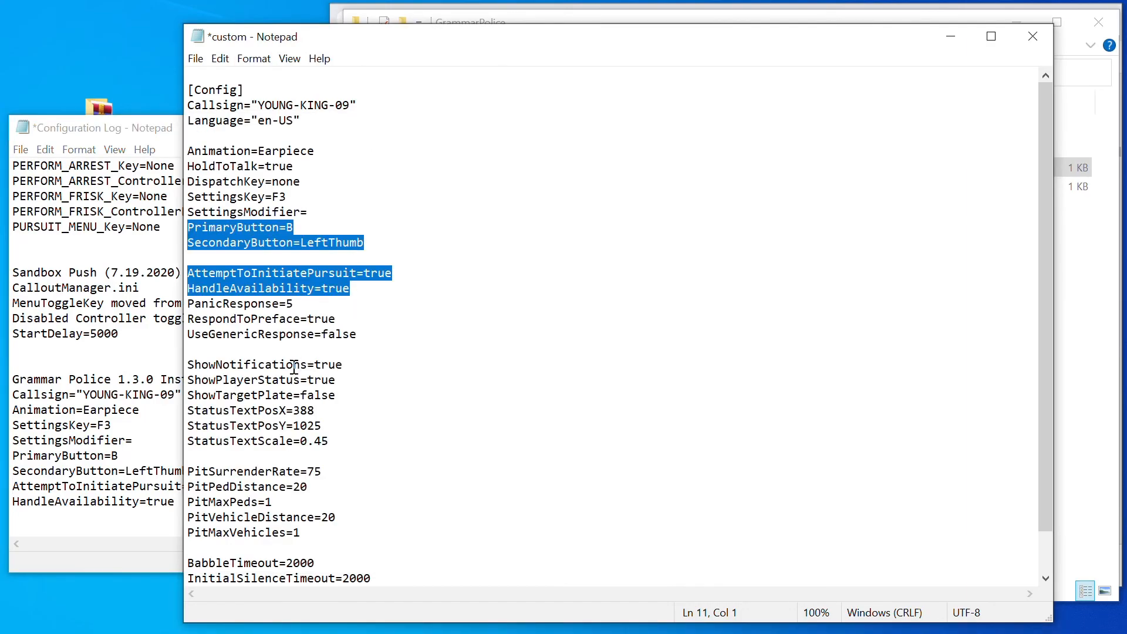
pyautogui.click(357, 377)
pyautogui.moveTo(356, 377); pyautogui.dragTo(171, 364)
pyautogui.moveTo(350, 380); pyautogui.dragTo(184, 380)
pyautogui.rightClick(209, 382)
pyautogui.click(259, 432)
pyautogui.click(83, 505)
pyautogui.click(37, 515)
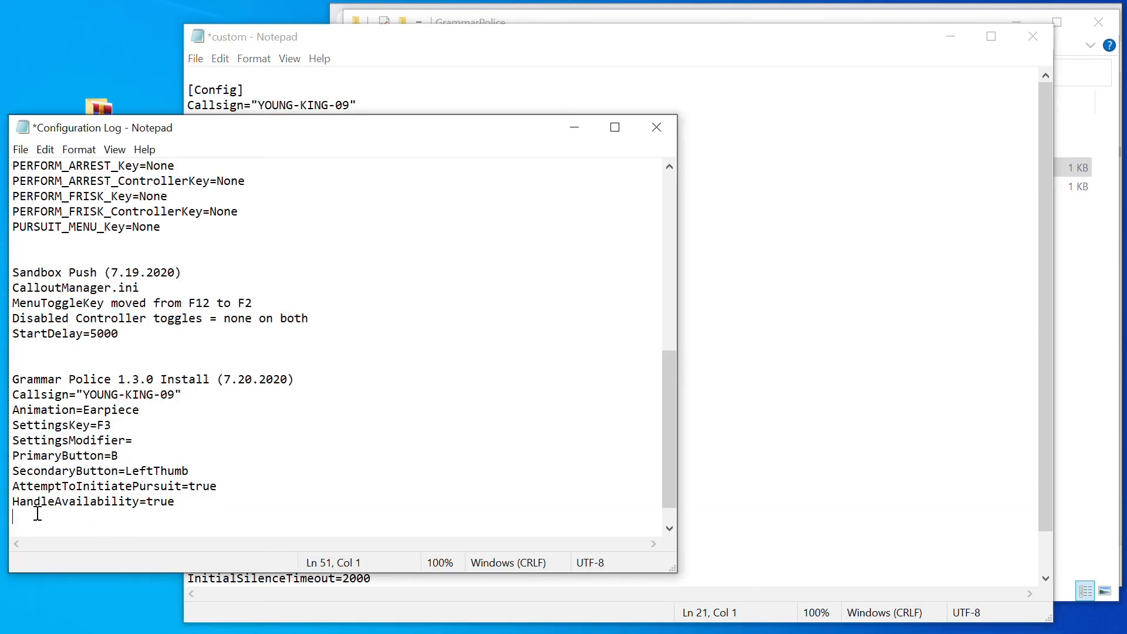
pyautogui.rightClick(37, 515)
pyautogui.click(100, 341)
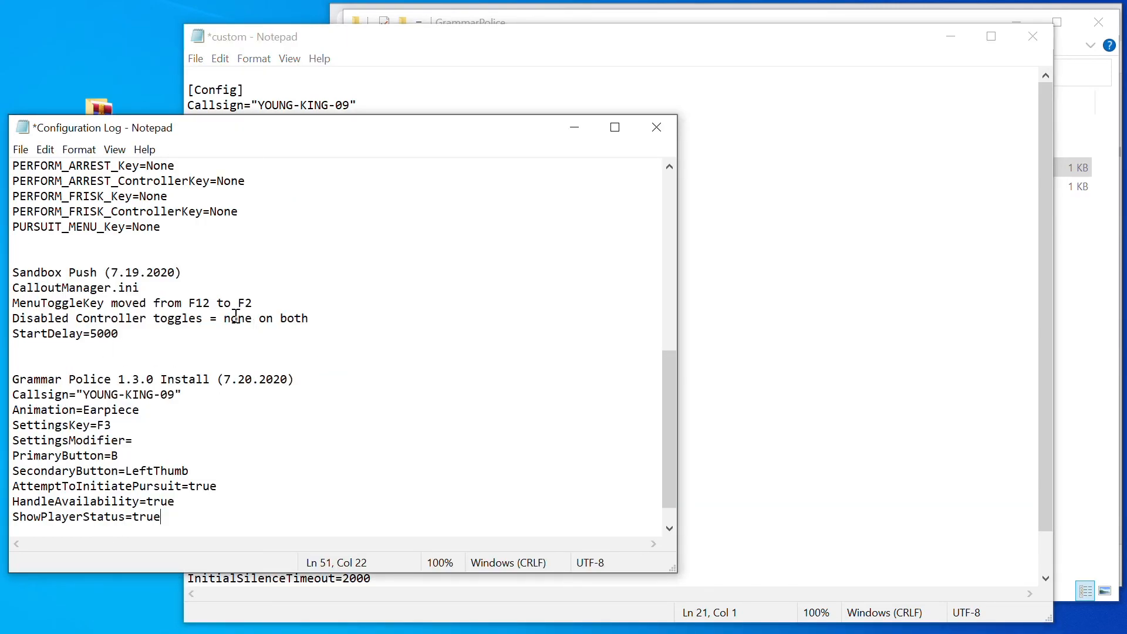
# - In the custom file, set ShowTargetPlate to true
pyautogui.click(583, 59)
pyautogui.scroll(-1, 461, 245)
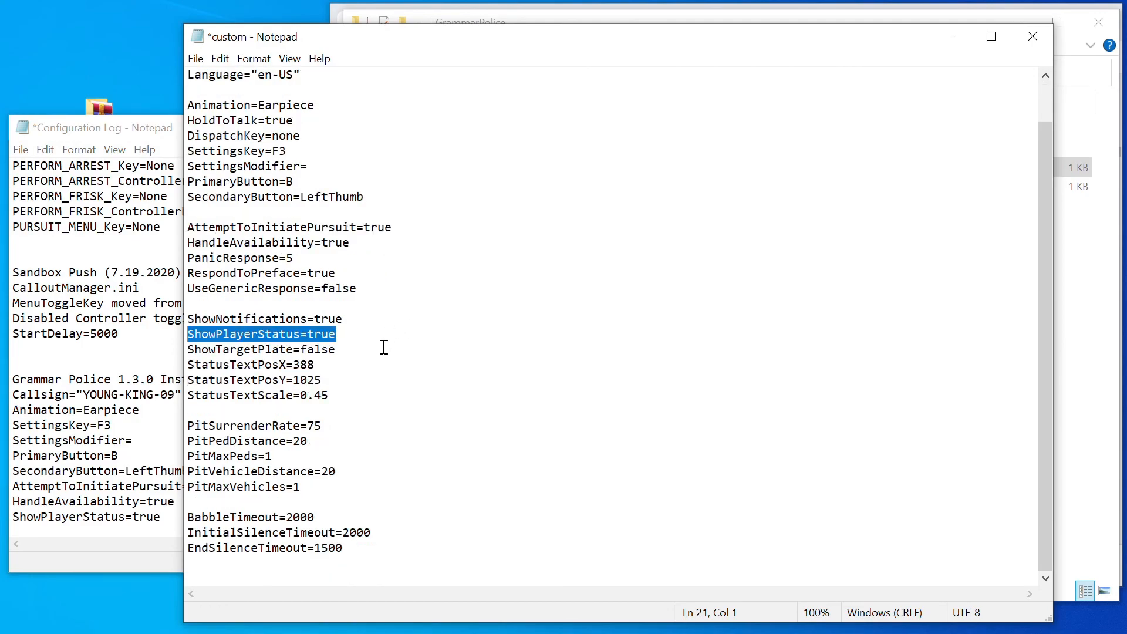
pyautogui.click(352, 351)
pyautogui.press('BackSpace')
pyautogui.press('BackSpace')
pyautogui.press('BackSpace')
pyautogui.press('BackSpace')
pyautogui.press('BackSpace')
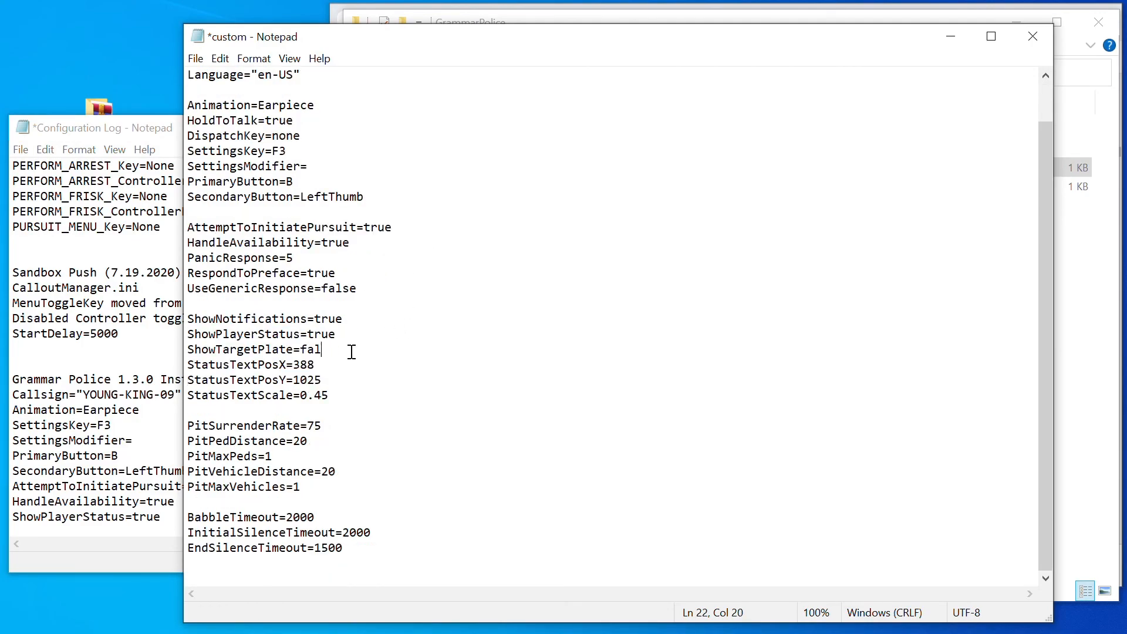
pyautogui.write('true')
# - Copy the ShowTargetPlate=true line from the custom file into a new line at the end of the log
pyautogui.moveTo(343, 351); pyautogui.dragTo(143, 353)
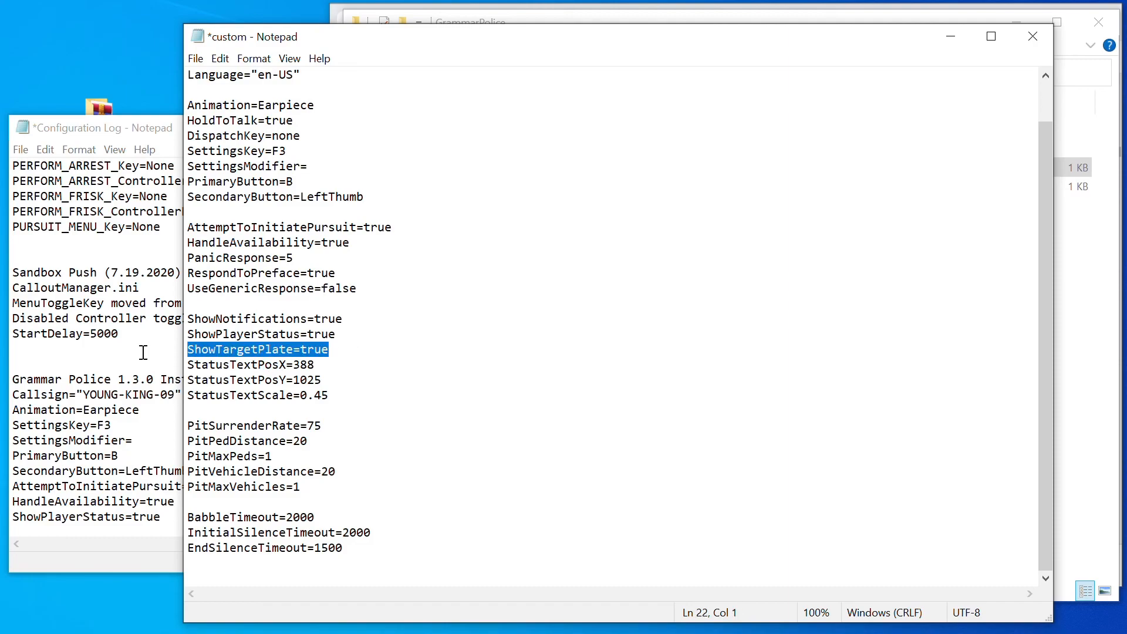
pyautogui.rightClick(197, 351)
pyautogui.click(227, 400)
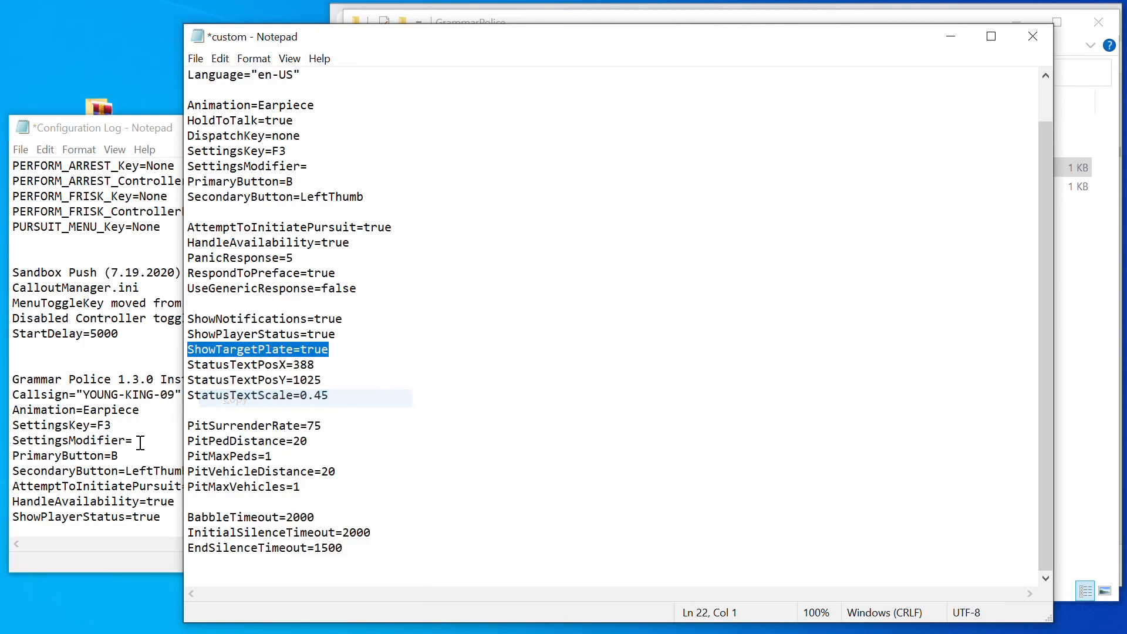
pyautogui.click(134, 471)
pyautogui.scroll(-1, 177, 482)
pyautogui.click(182, 486)
pyautogui.press('Return')
pyautogui.rightClick(45, 503)
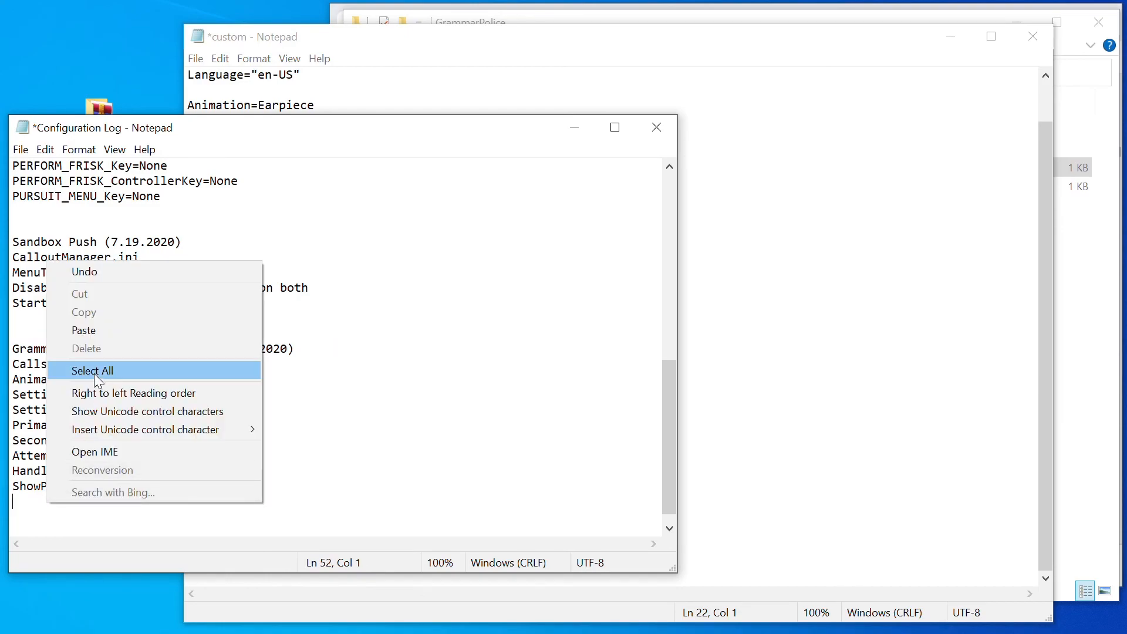
pyautogui.click(91, 327)
# - Close the custom configuration file and save its changes
pyautogui.click(347, 62)
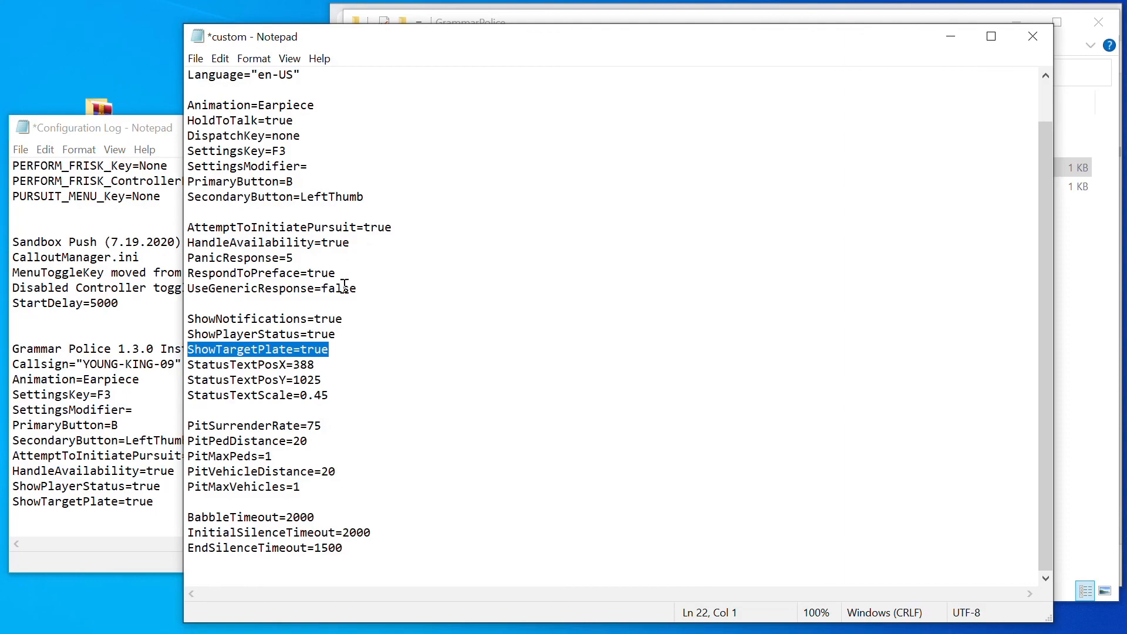
pyautogui.scroll(1, 382, 418)
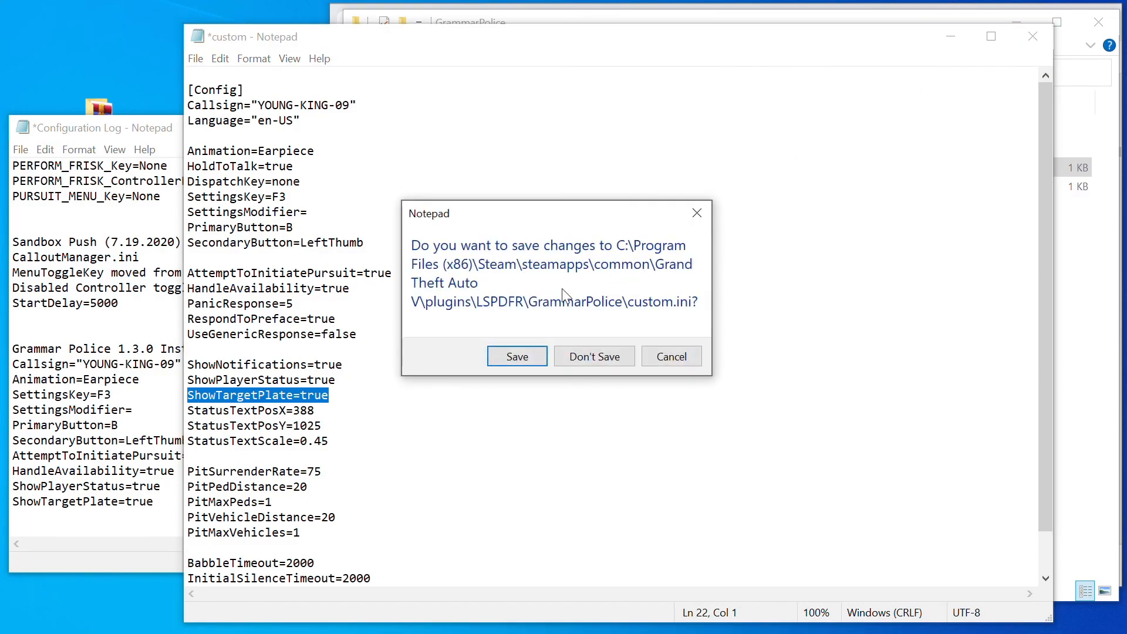
pyautogui.click(512, 349)
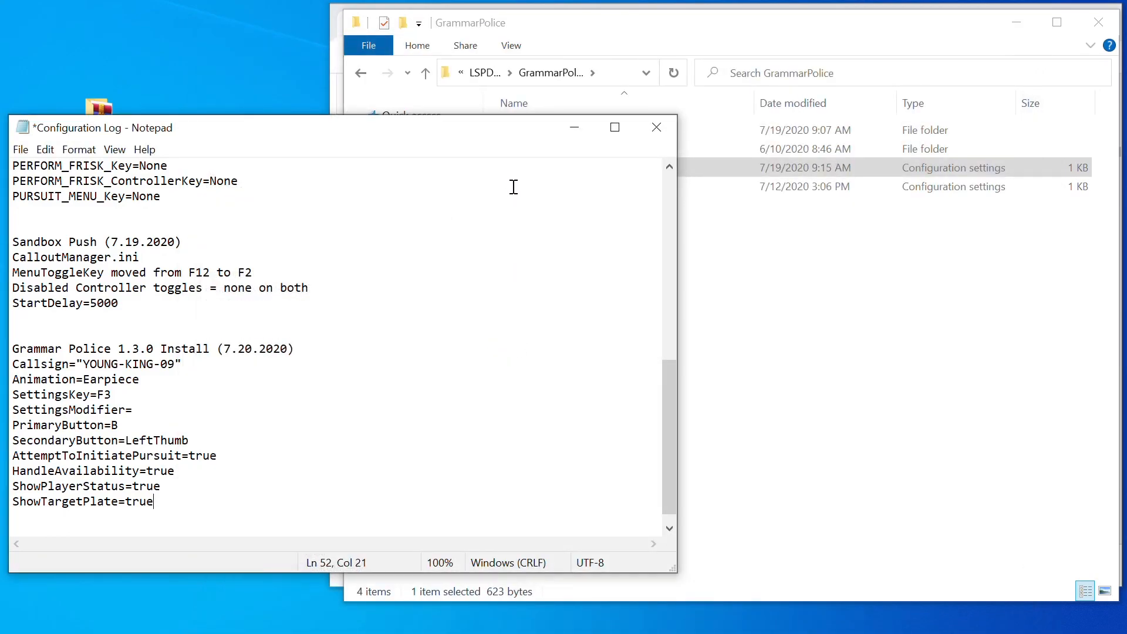
# - Close the configuration log with its changes saved, and close the GrammarPolice folder window
pyautogui.click(657, 126)
pyautogui.click(517, 347)
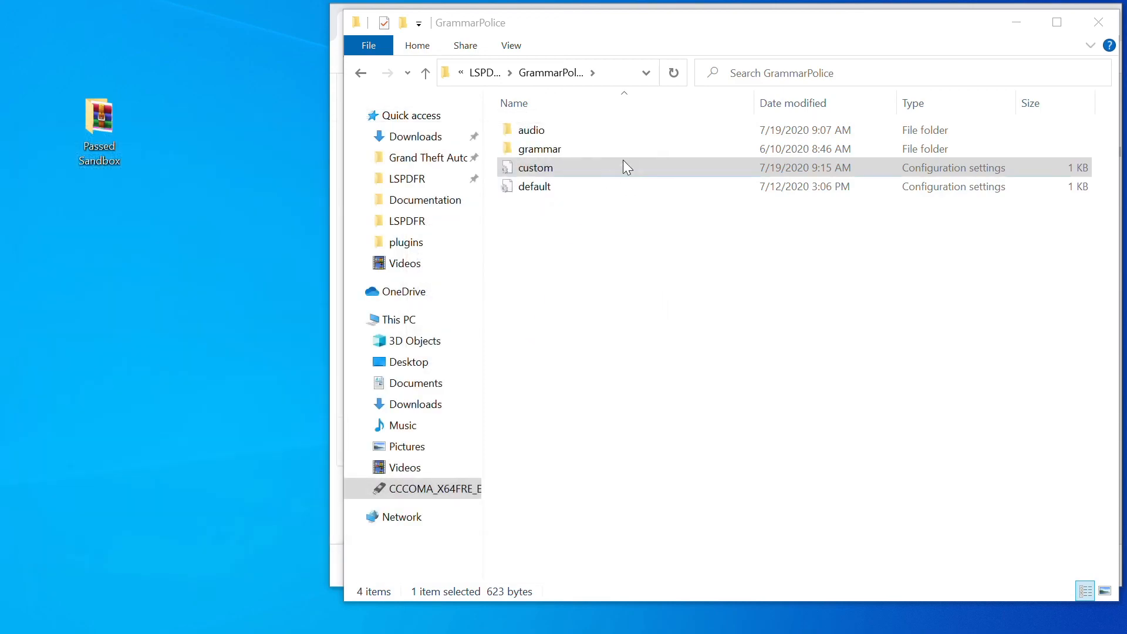
pyautogui.moveTo(959, 29); pyautogui.dragTo(882, 30)
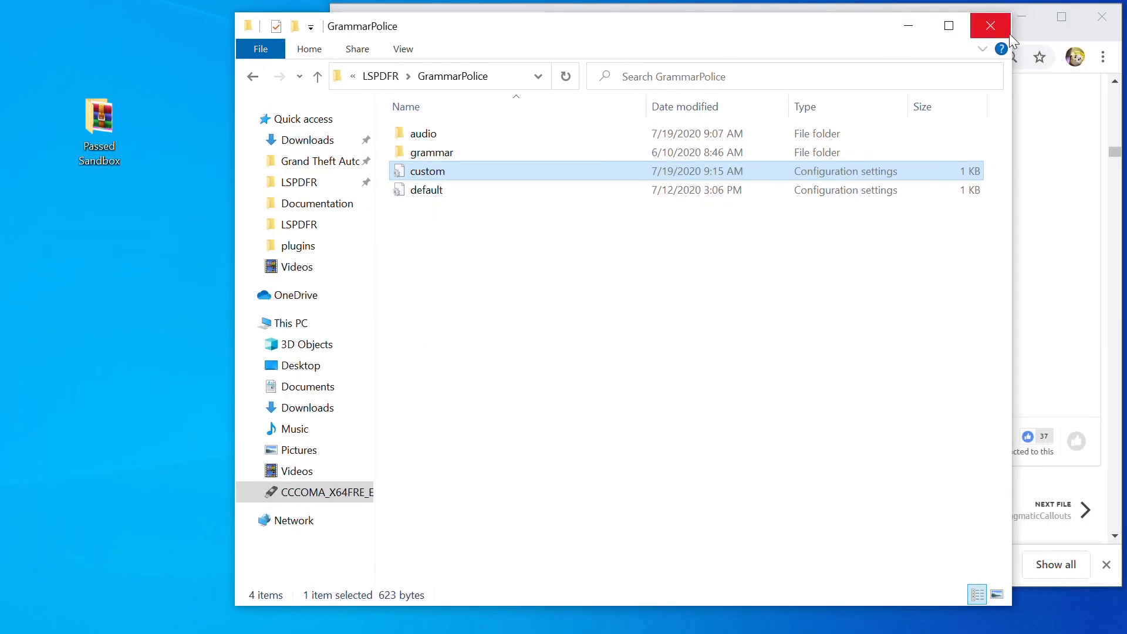
pyautogui.click(1015, 25)
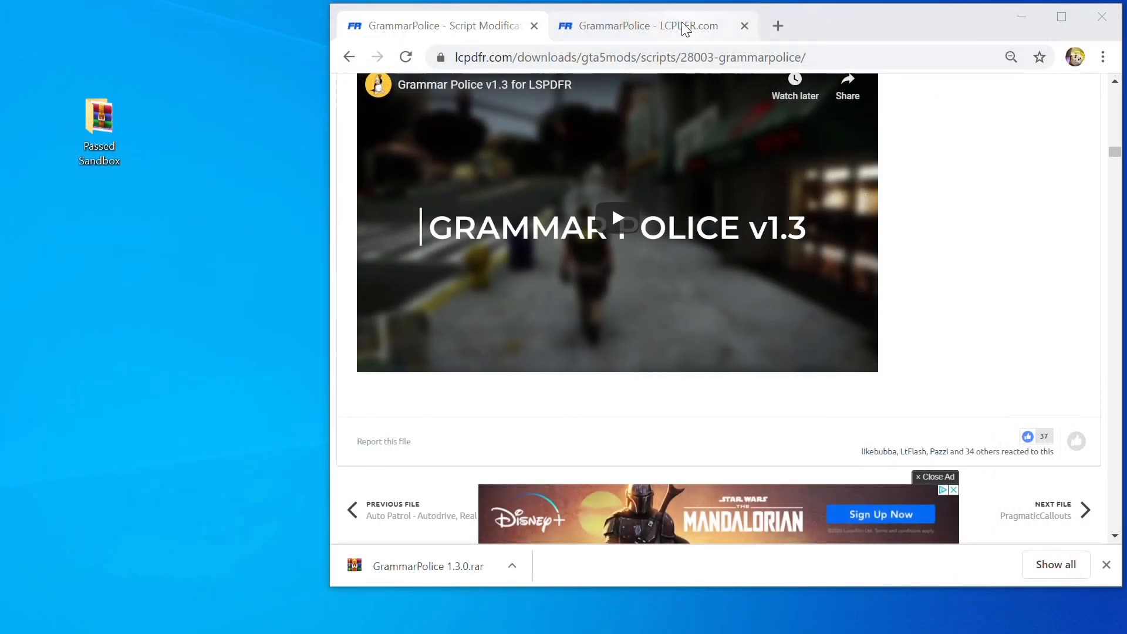